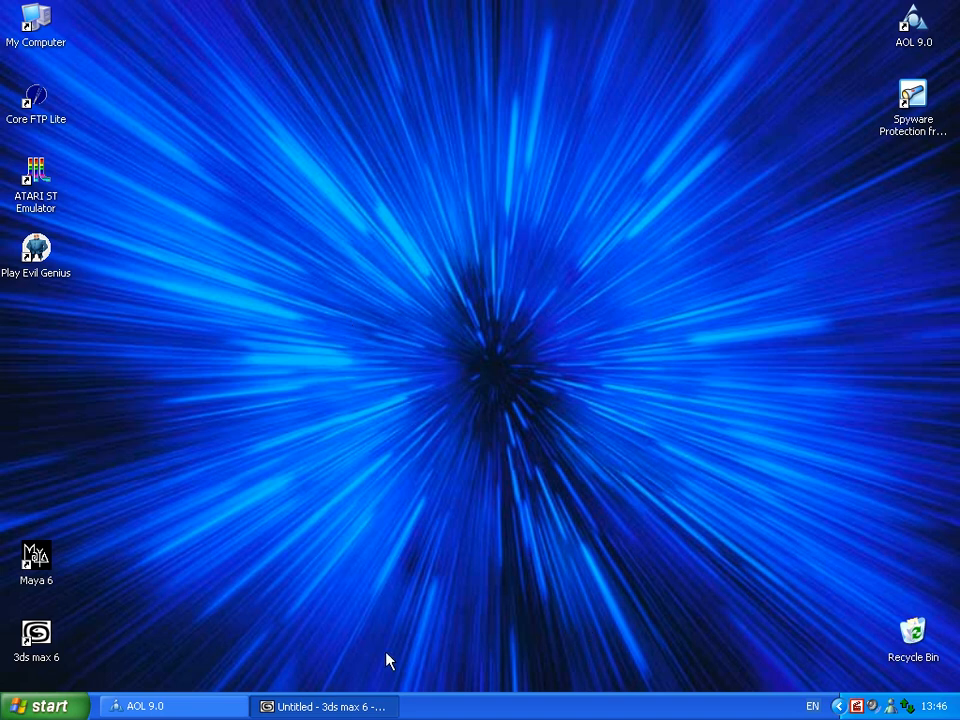
# - Switch to 3ds max and try out the time slider, leaving it at frame 0
pyautogui.click(362, 705)
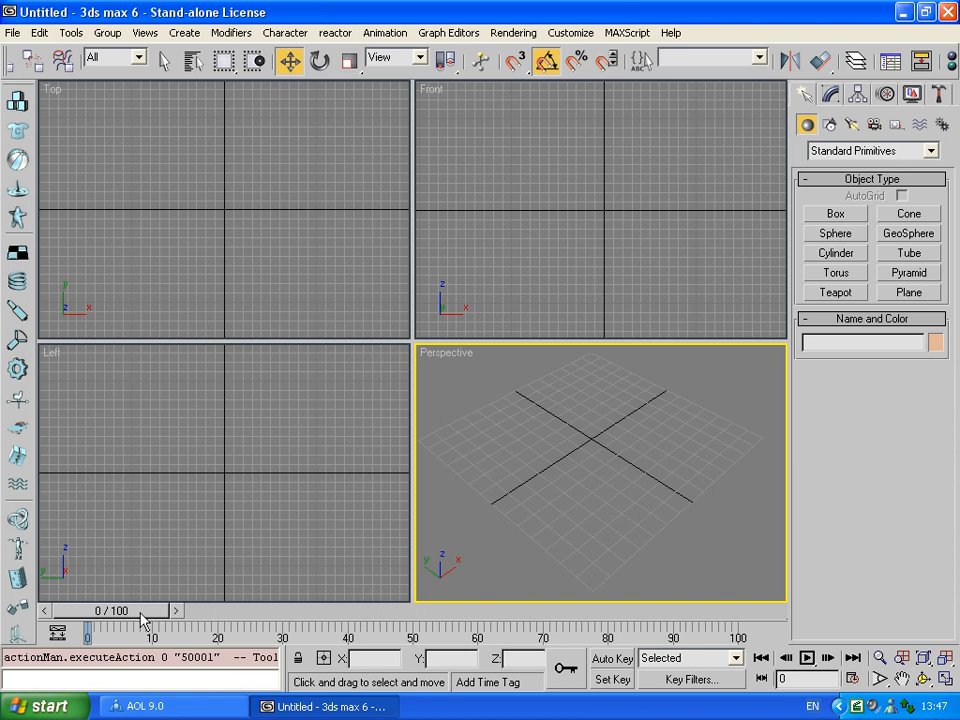
pyautogui.moveTo(104, 607)
pyautogui.mouseDown()
pyautogui.moveTo(414, 607)
pyautogui.moveTo(100, 607)
pyautogui.mouseUp()
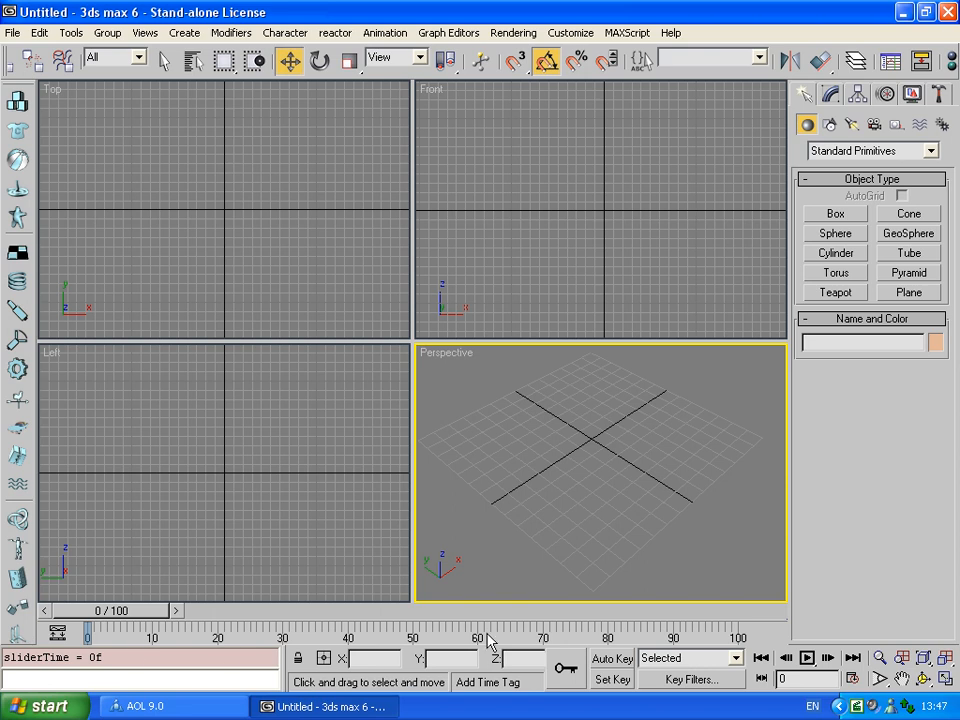
pyautogui.moveTo(118, 610); pyautogui.dragTo(85, 626)
pyautogui.moveTo(630, 445); pyautogui.dragTo(613, 435, button='middle')
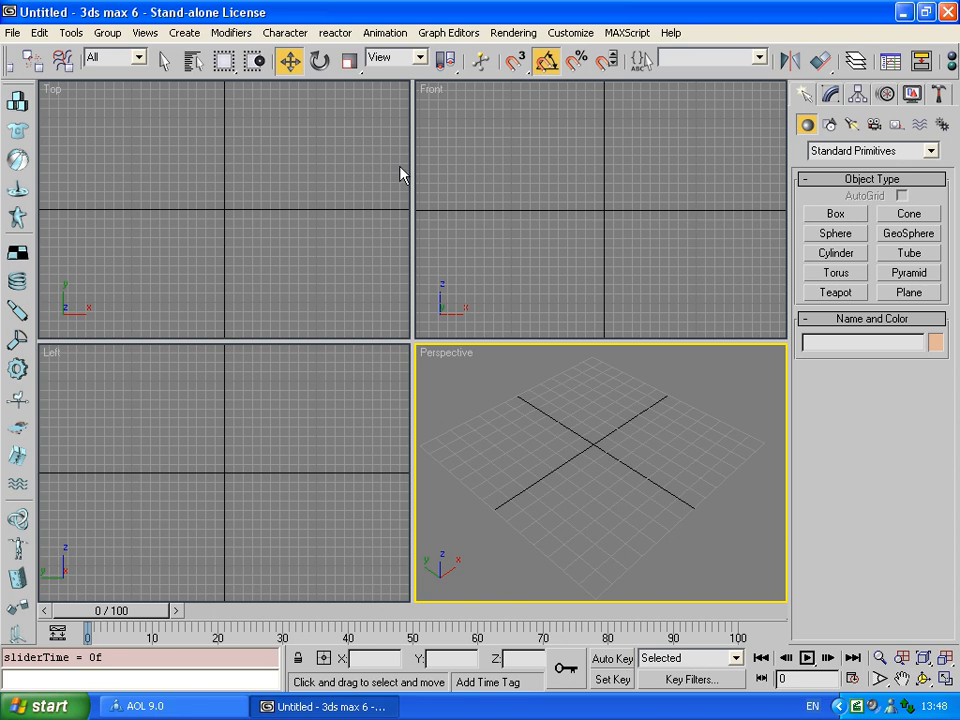
# - Activate the Top, Perspective and Front viewports in turn and pan the Front viewport until its grid origin is centred again
pyautogui.click(287, 179)
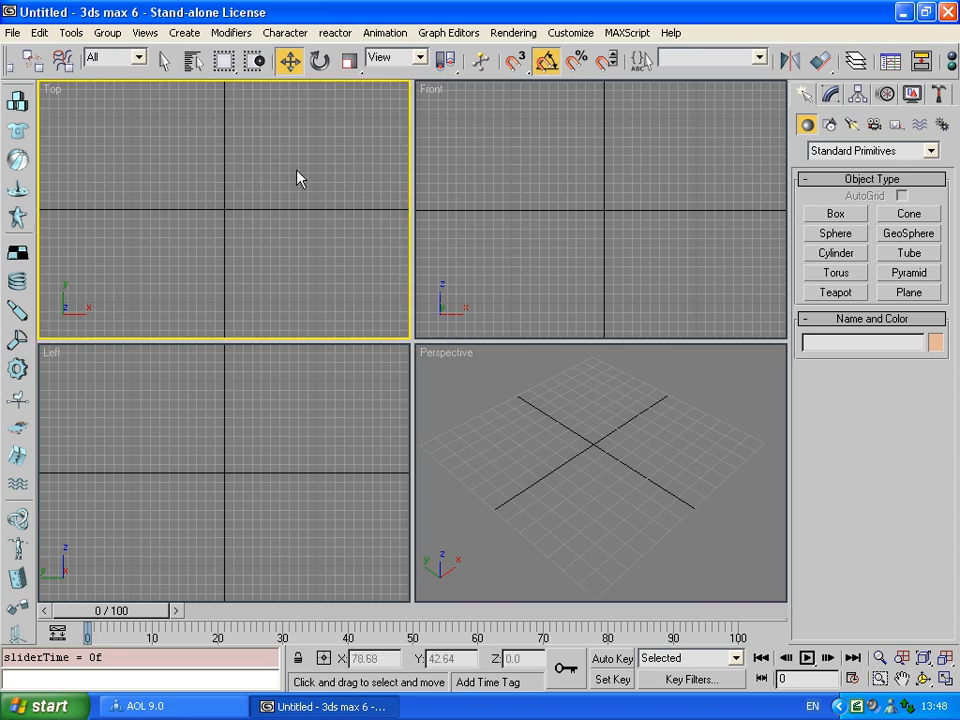
pyautogui.middleClick(642, 181)
pyautogui.moveTo(642, 181); pyautogui.dragTo(747, 110, button='middle')
pyautogui.middleClick(349, 381)
pyautogui.middleClick(544, 246)
pyautogui.middleClick(352, 195)
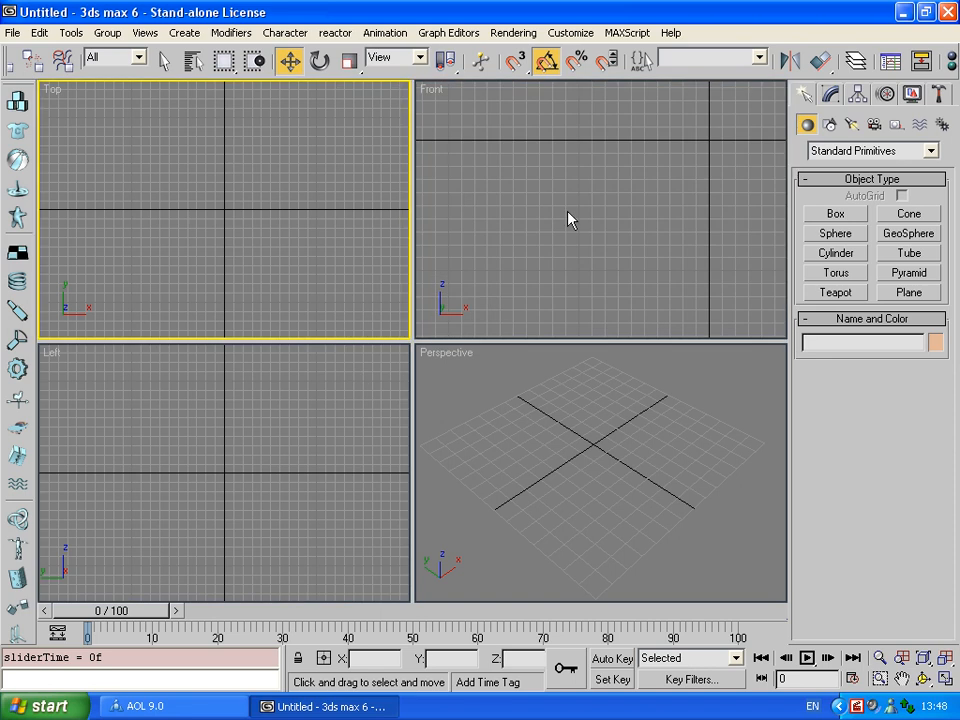
pyautogui.moveTo(640, 180); pyautogui.dragTo(622, 240, button='middle')
pyautogui.click(590, 460)
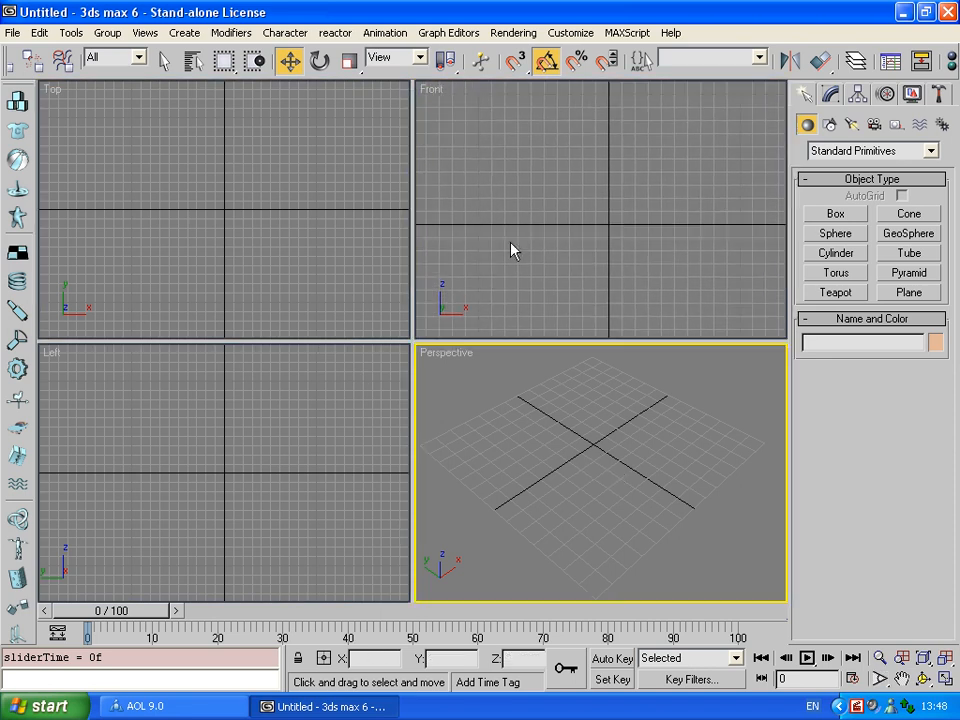
pyautogui.moveTo(548, 285); pyautogui.dragTo(553, 240, button='middle')
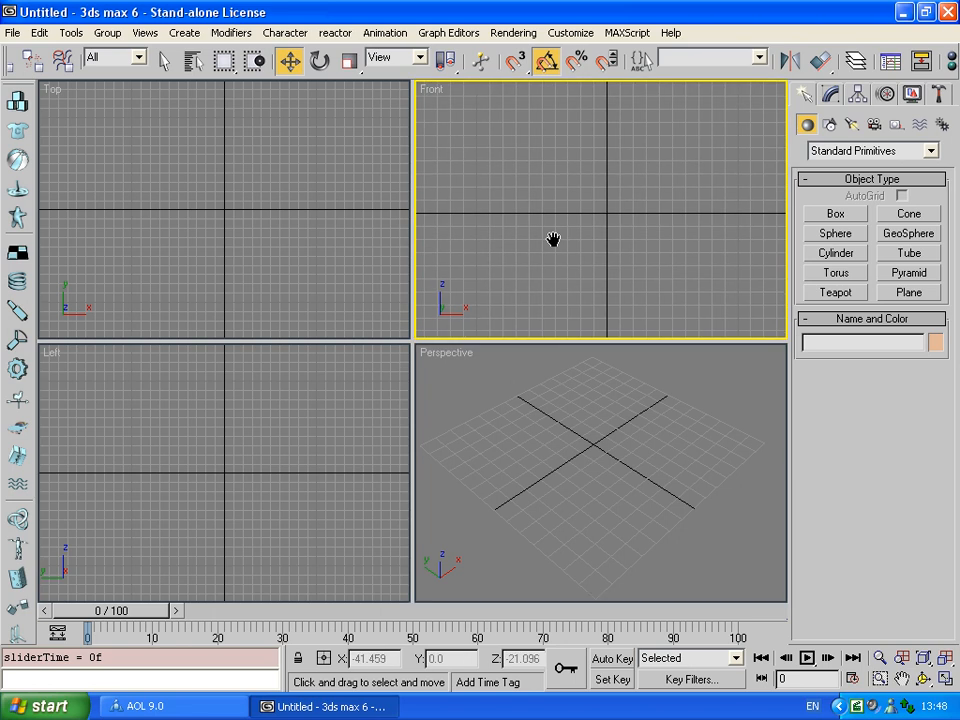
# - Orbit the Perspective viewport with Arc Rotate to view the home grid from a different angle
pyautogui.click(923, 680)
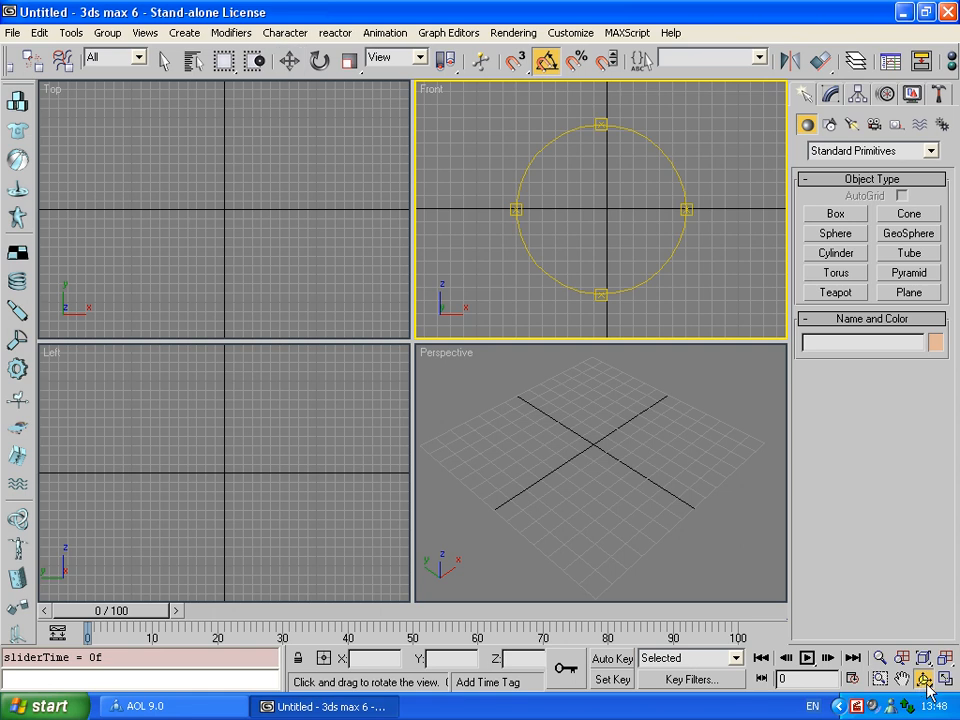
pyautogui.click(650, 448)
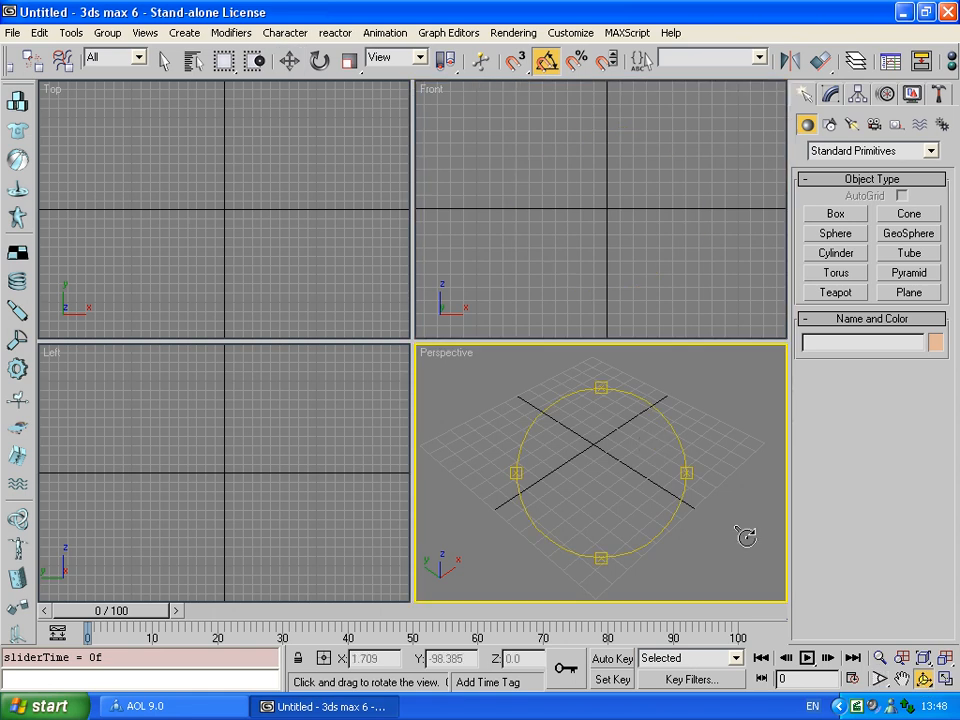
pyautogui.moveTo(551, 456); pyautogui.dragTo(598, 487)
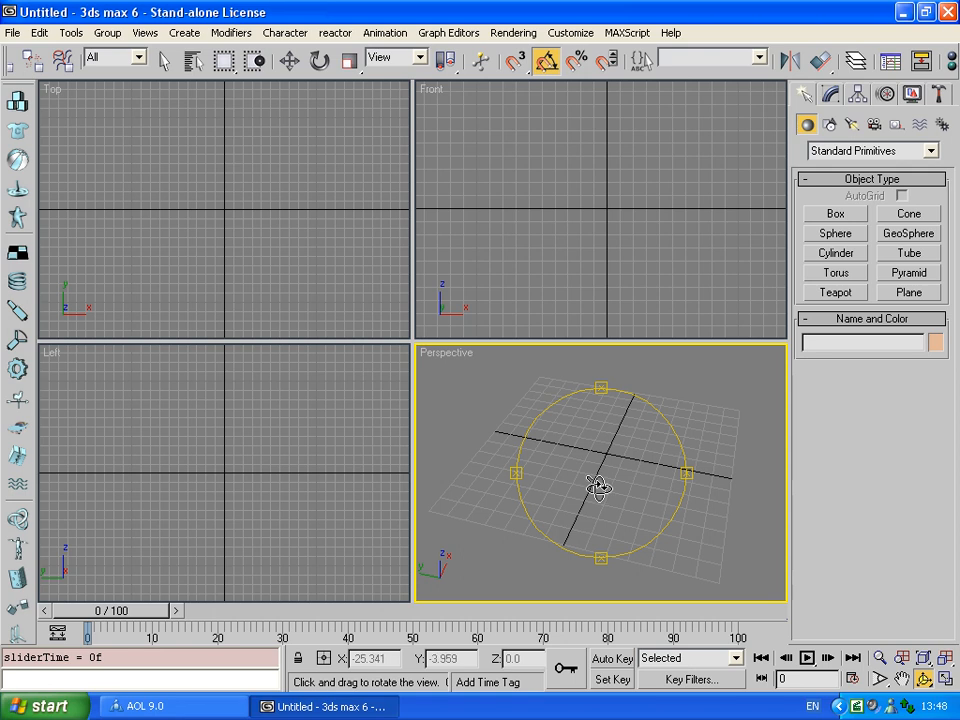
pyautogui.moveTo(598, 486); pyautogui.dragTo(581, 482, button='middle')
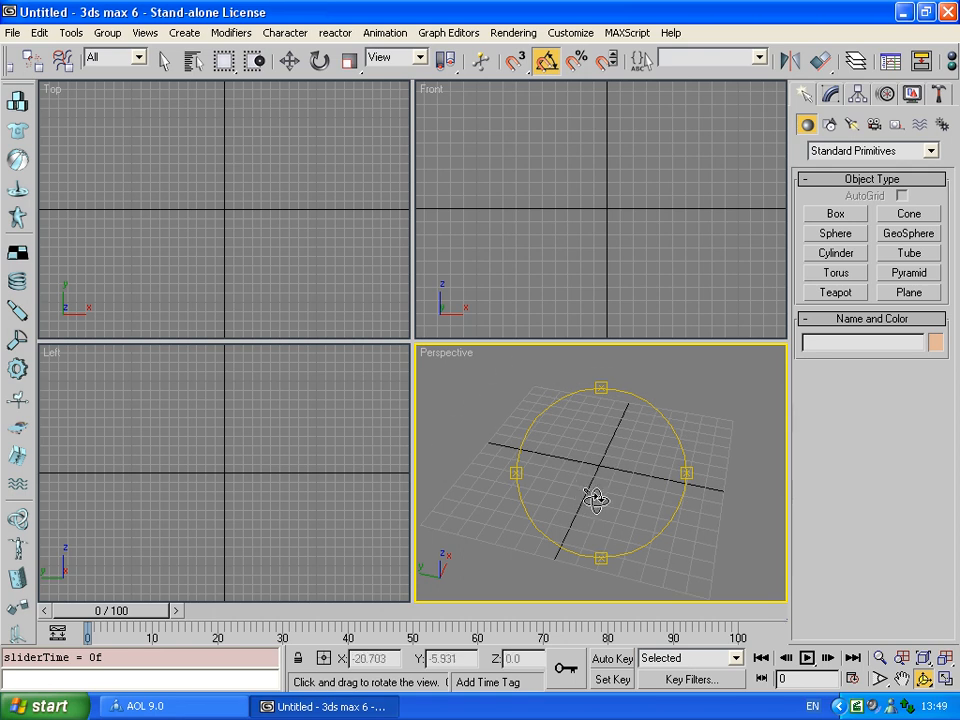
# - Move closer to the Perspective viewport's grid using the Zoom and Field-of-View tools
pyautogui.click(884, 662)
pyautogui.moveTo(540, 463); pyautogui.dragTo(583, 446)
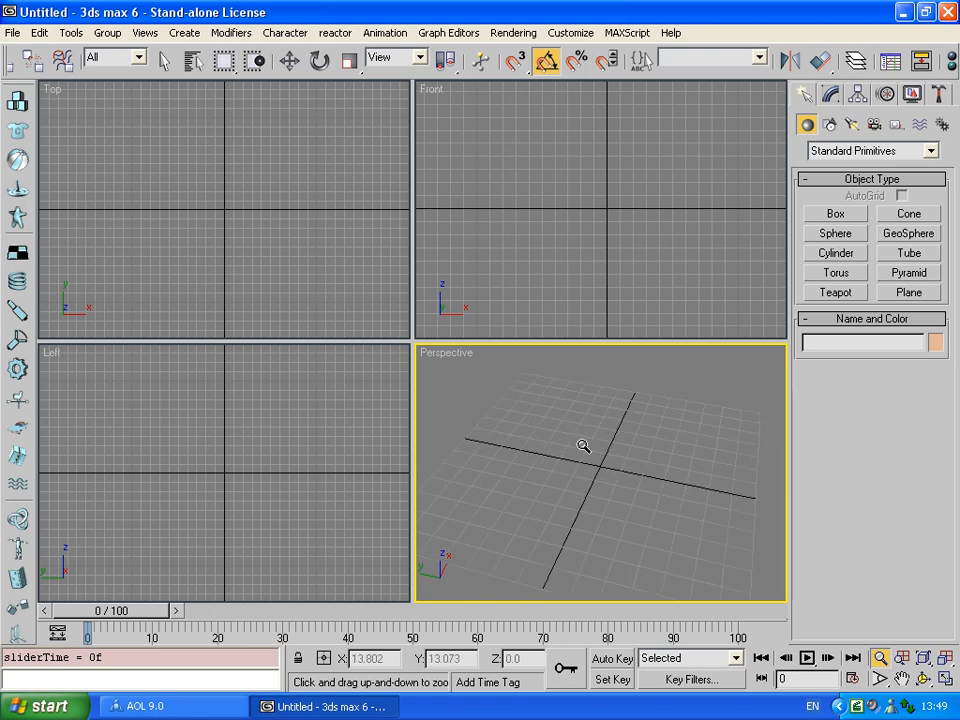
pyautogui.click(880, 679)
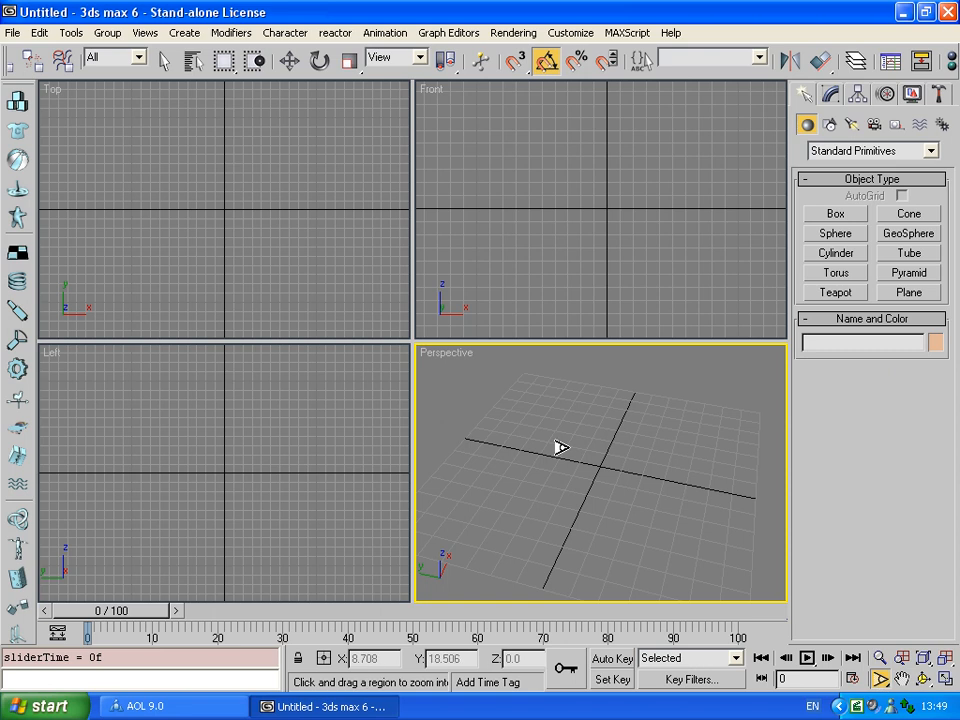
pyautogui.moveTo(594, 454); pyautogui.dragTo(602, 570)
pyautogui.moveTo(605, 433)
pyautogui.mouseDown()
pyautogui.moveTo(598, 592)
pyautogui.moveTo(581, 688)
pyautogui.moveTo(596, 444)
pyautogui.moveTo(568, 431)
pyautogui.moveTo(611, 419)
pyautogui.mouseUp()
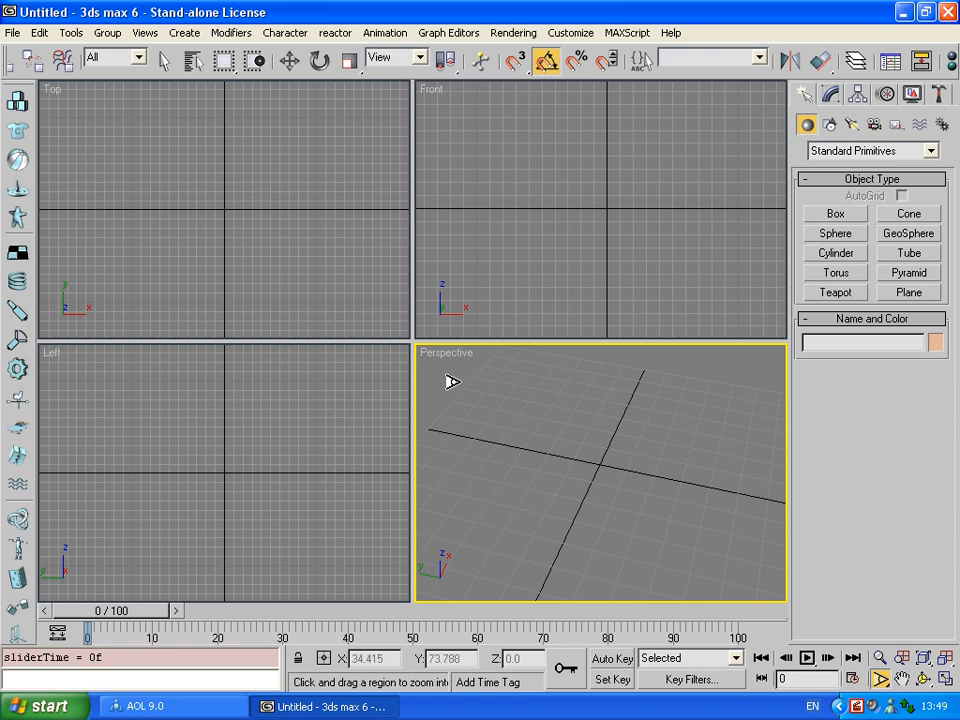
pyautogui.moveTo(612, 464); pyautogui.dragTo(608, 456, button='middle')
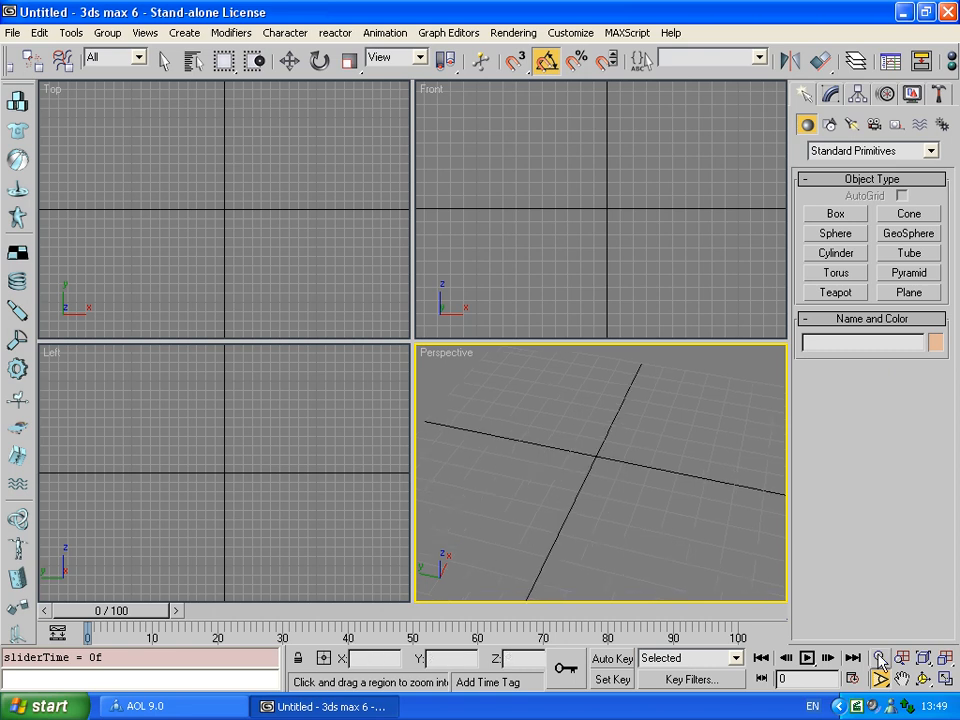
# - Pan the Perspective viewport around and reframe its grid with Zoom Extents
pyautogui.click(902, 678)
pyautogui.moveTo(571, 428); pyautogui.dragTo(670, 462)
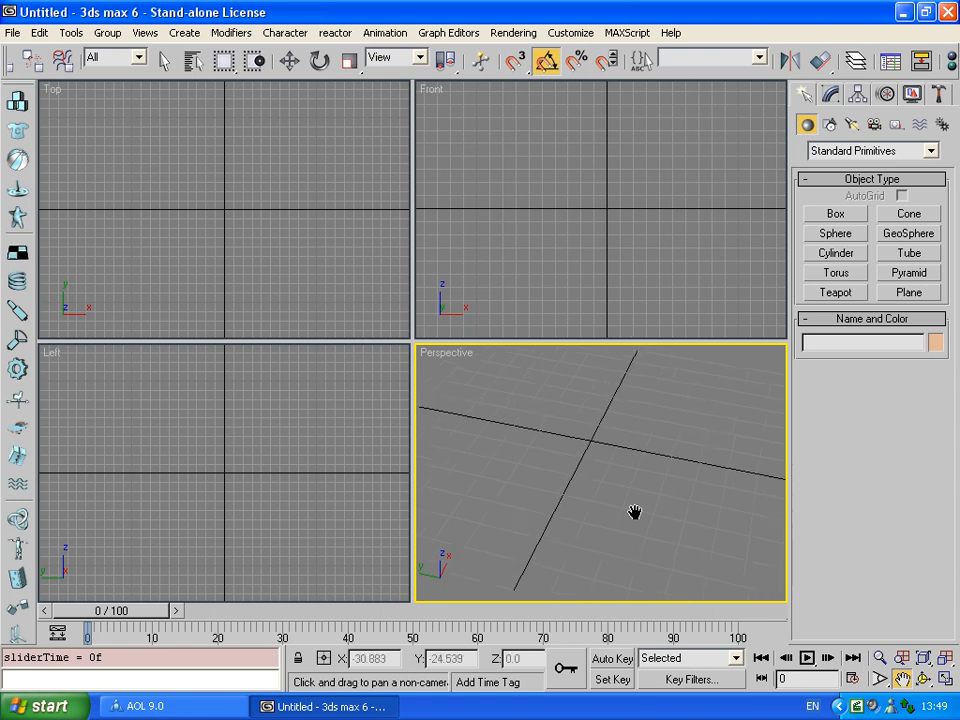
pyautogui.click(924, 660)
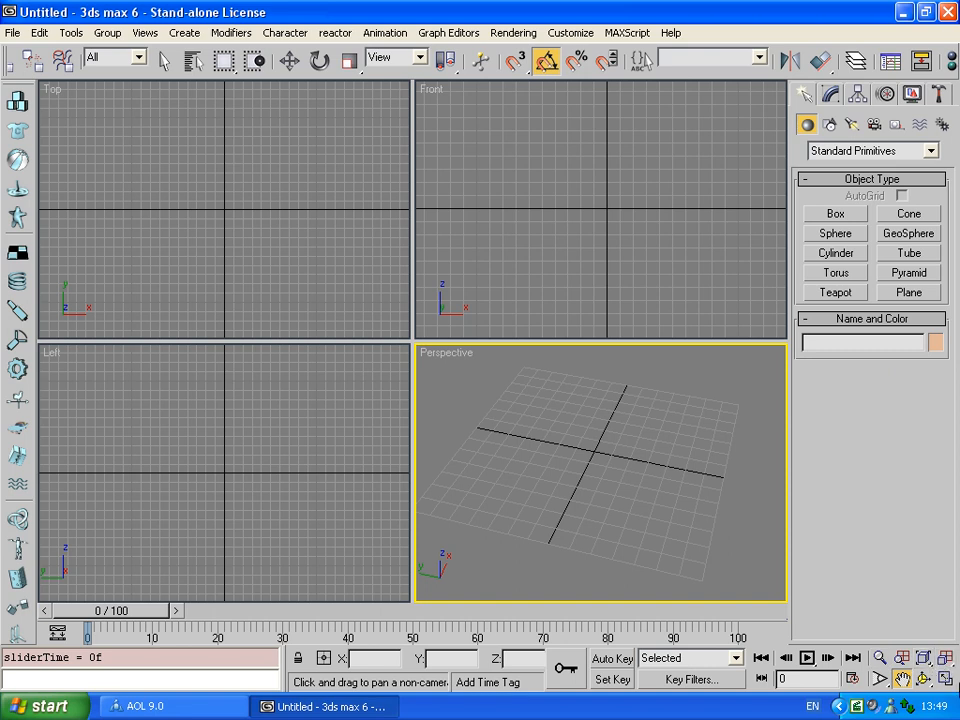
pyautogui.moveTo(499, 439); pyautogui.dragTo(602, 446)
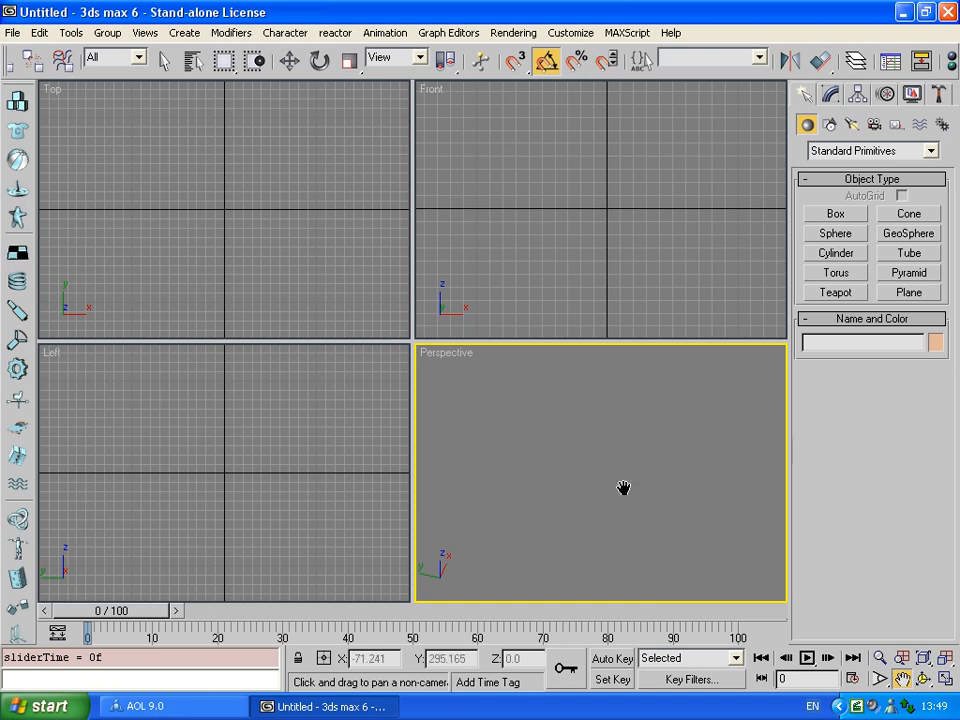
pyautogui.click(924, 660)
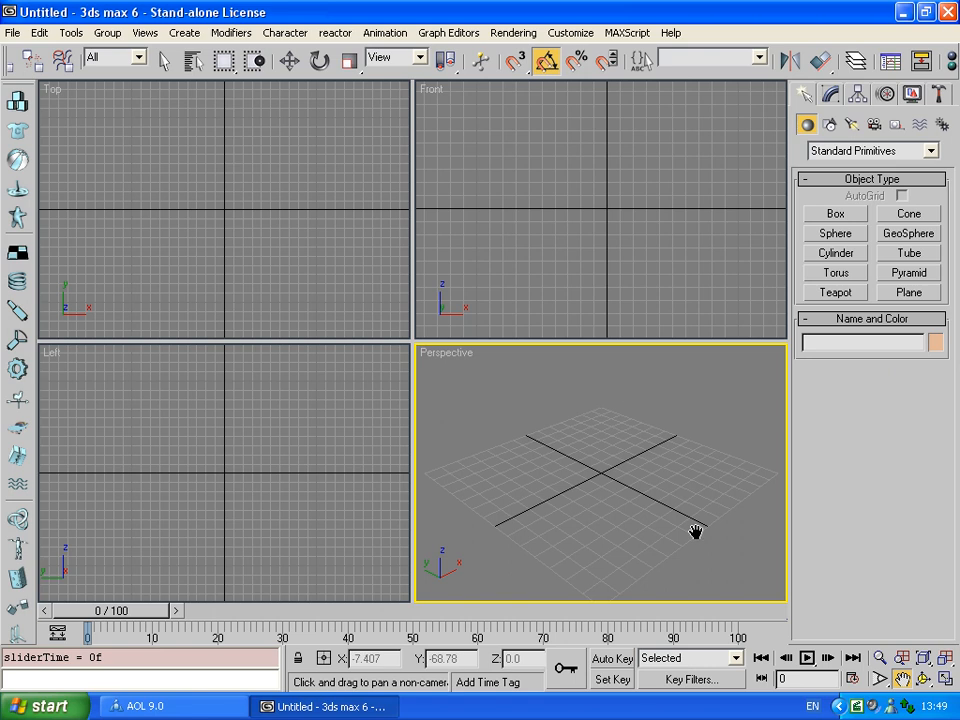
# - Maximize the Perspective viewport and the Front viewport in turn, restoring the four-viewport layout each time
pyautogui.click(946, 684)
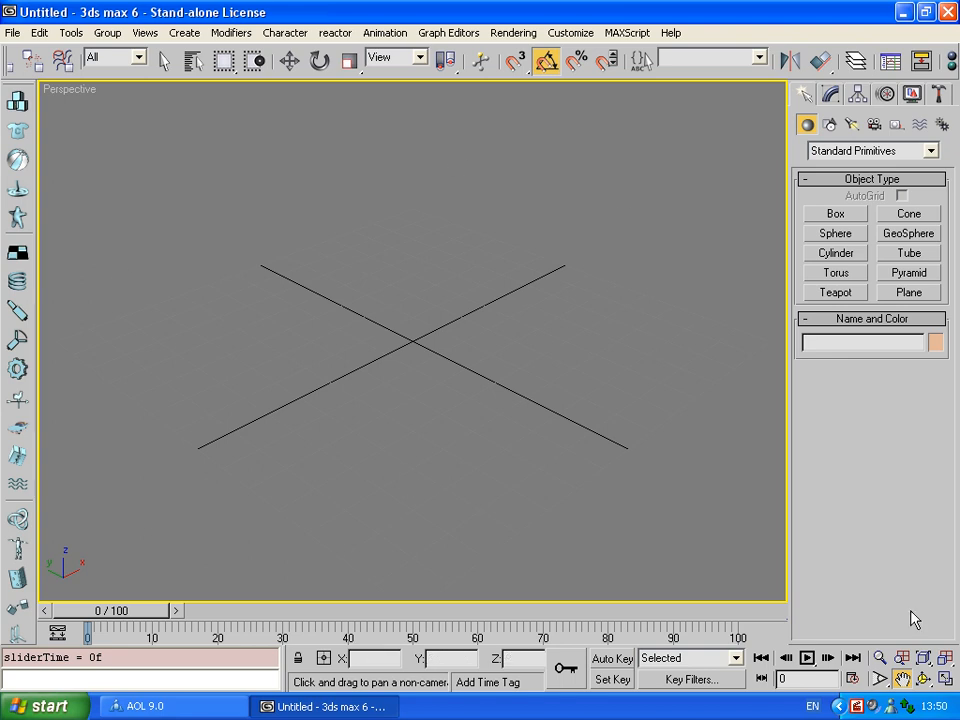
pyautogui.click(945, 679)
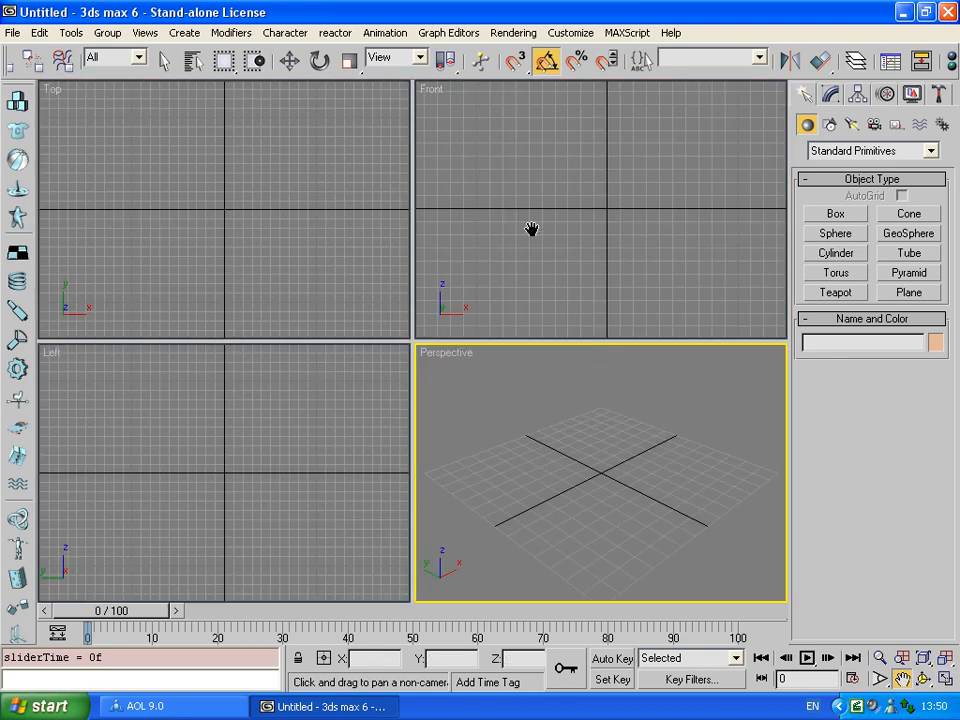
pyautogui.click(510, 132)
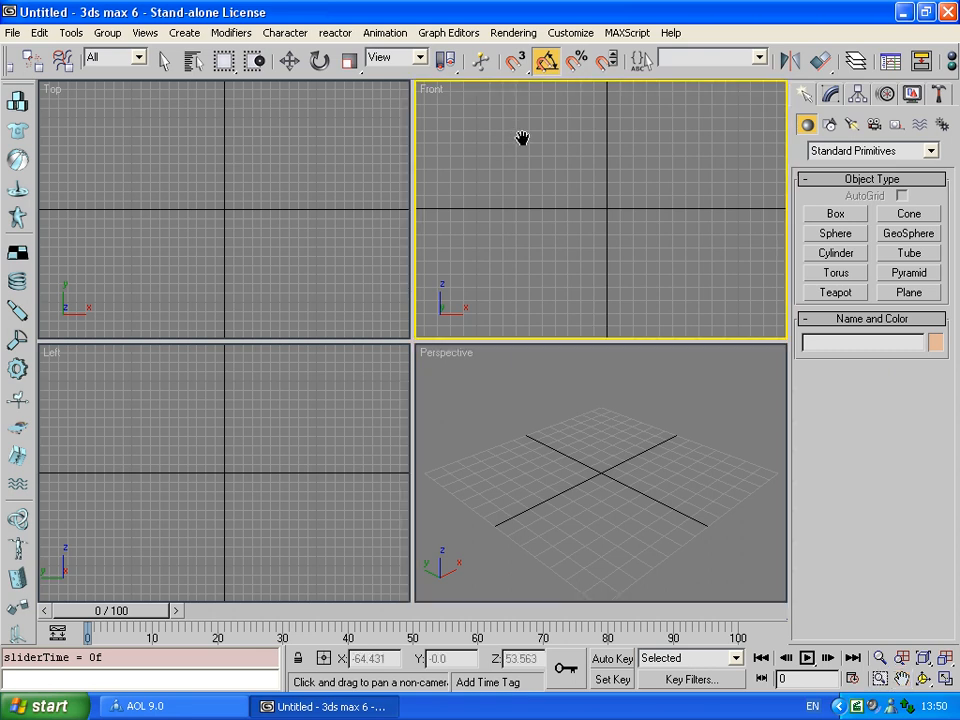
pyautogui.click(946, 682)
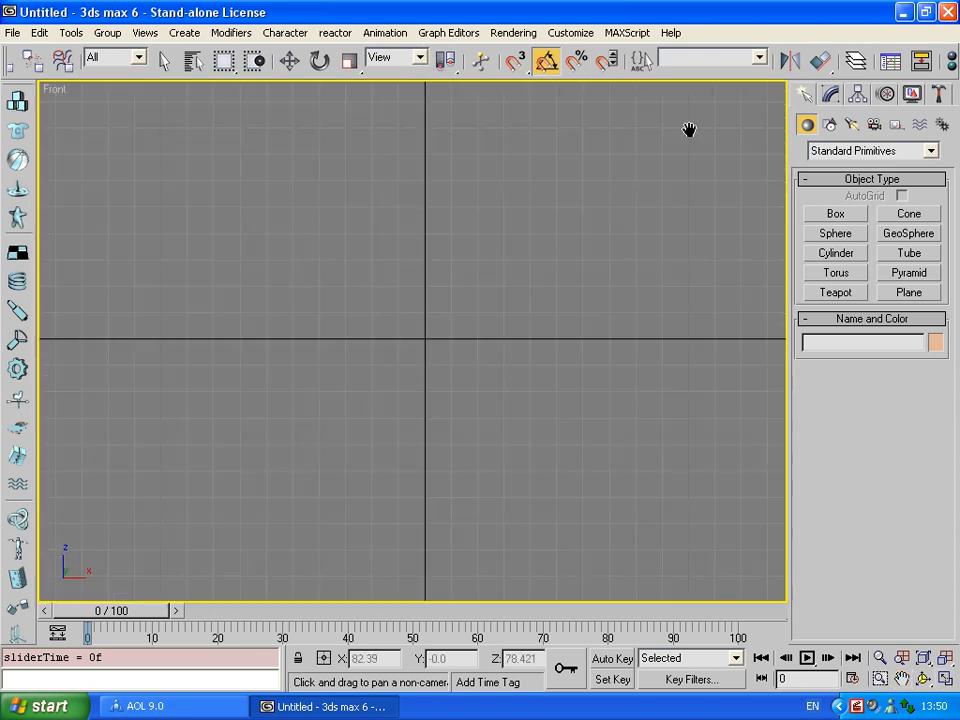
pyautogui.click(946, 682)
# - Toggle the Front, Perspective and Top viewports between full size and the four-viewport layout
pyautogui.click(518, 475)
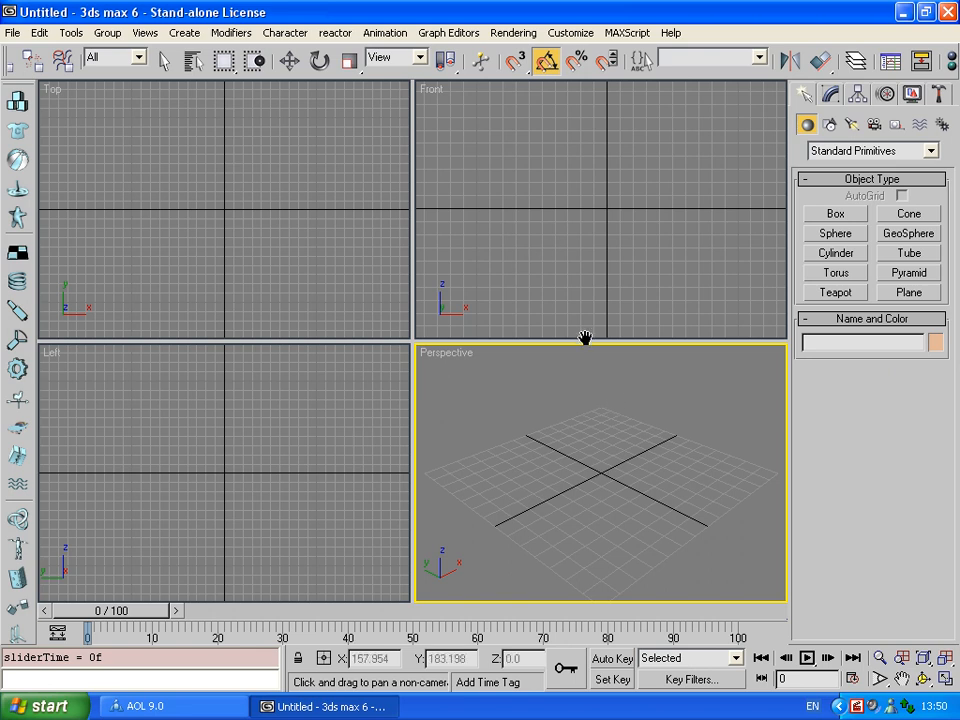
pyautogui.click(578, 175)
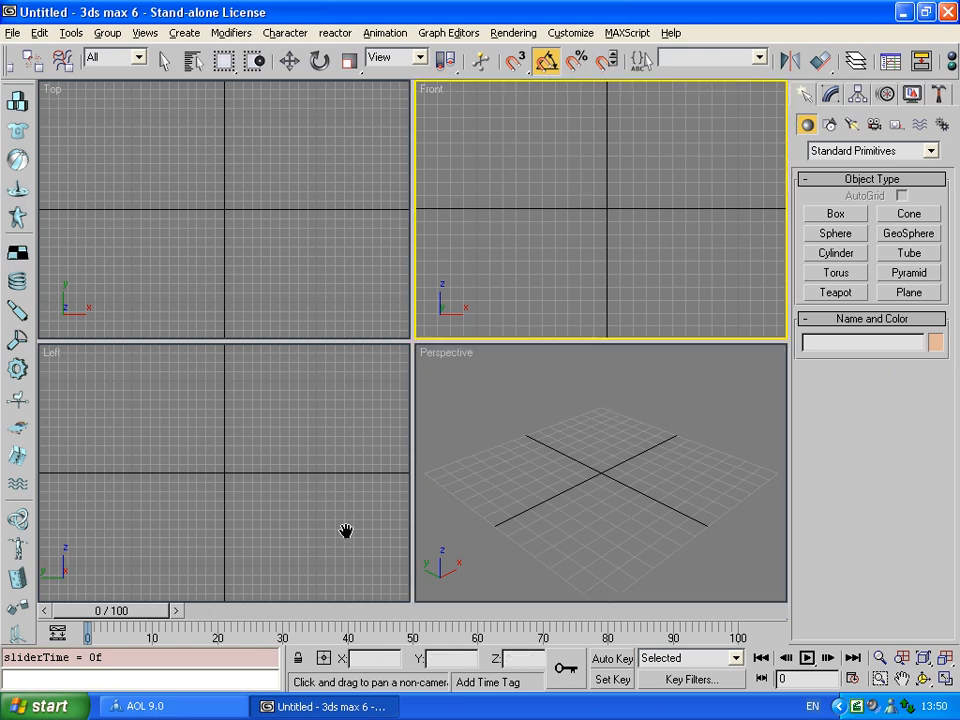
pyautogui.hotkey('alt', 'w')
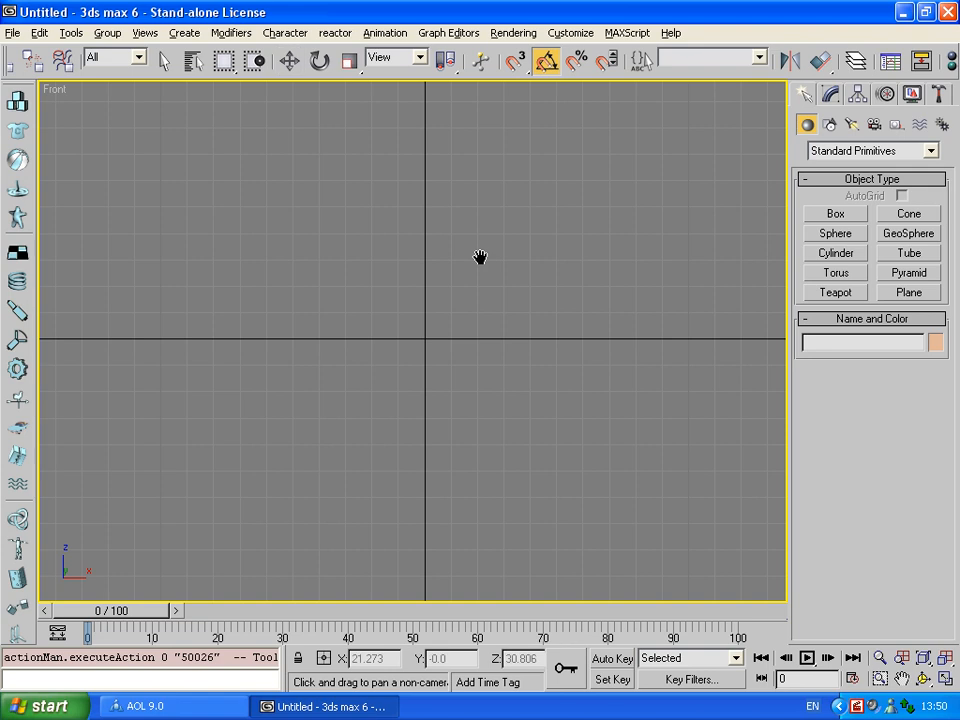
pyautogui.hotkey('alt', 'w')
pyautogui.click(536, 392)
pyautogui.hotkey('alt', 'w')
pyautogui.hotkey('alt', 'w')
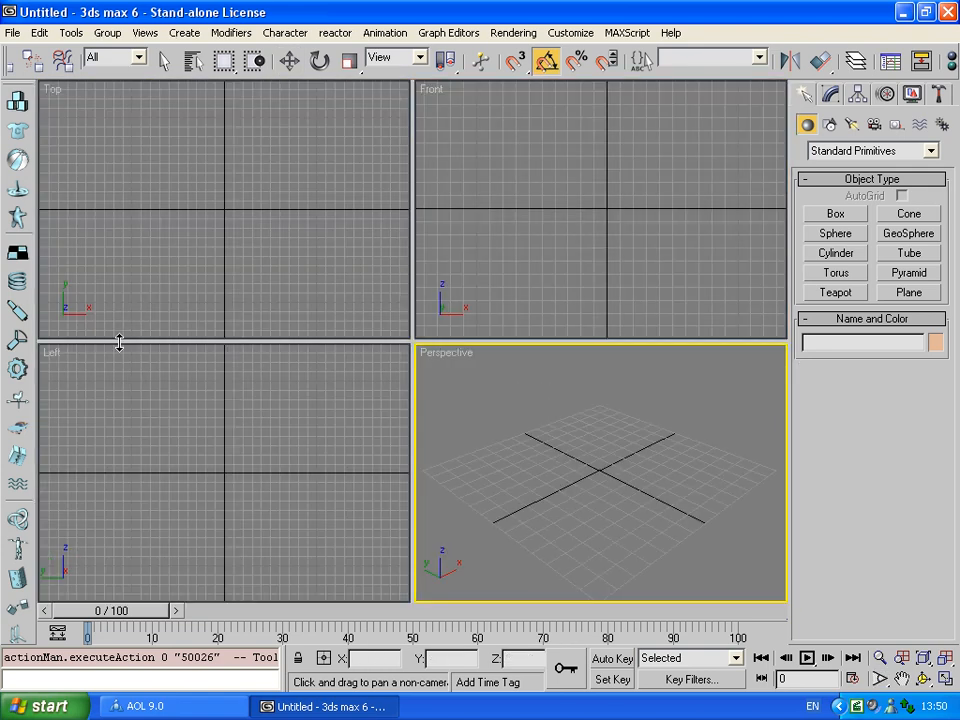
pyautogui.hotkey('alt', 'w')
pyautogui.hotkey('alt', 'w')
pyautogui.click(242, 240)
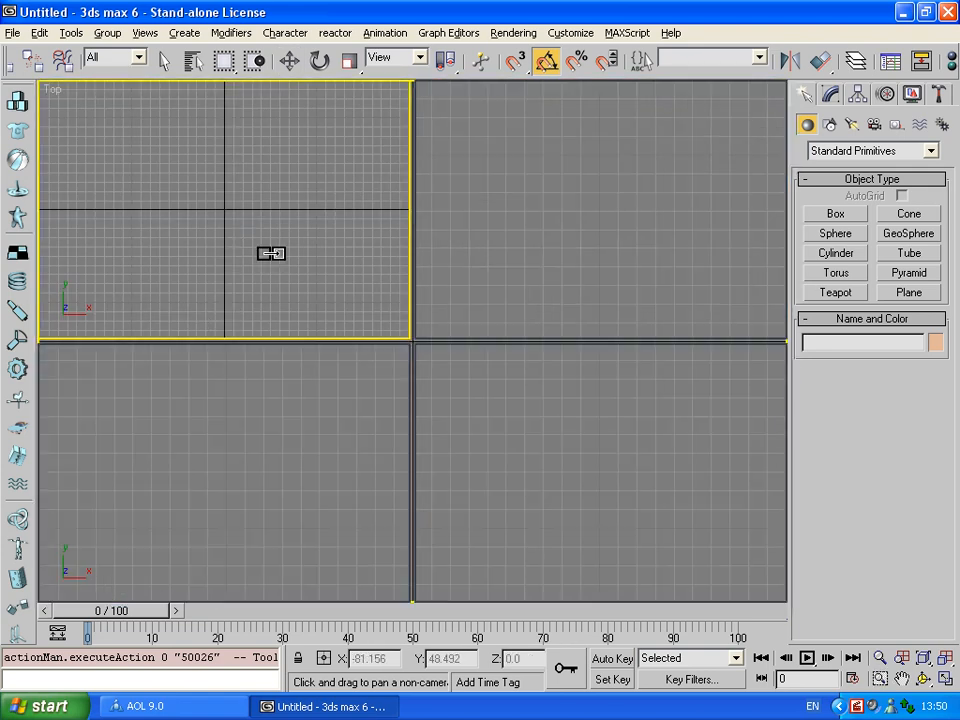
# - Rotate the Perspective viewport to a new angle on the grid and switch to the Select and Move tool
pyautogui.moveTo(603, 446); pyautogui.dragTo(611, 431)
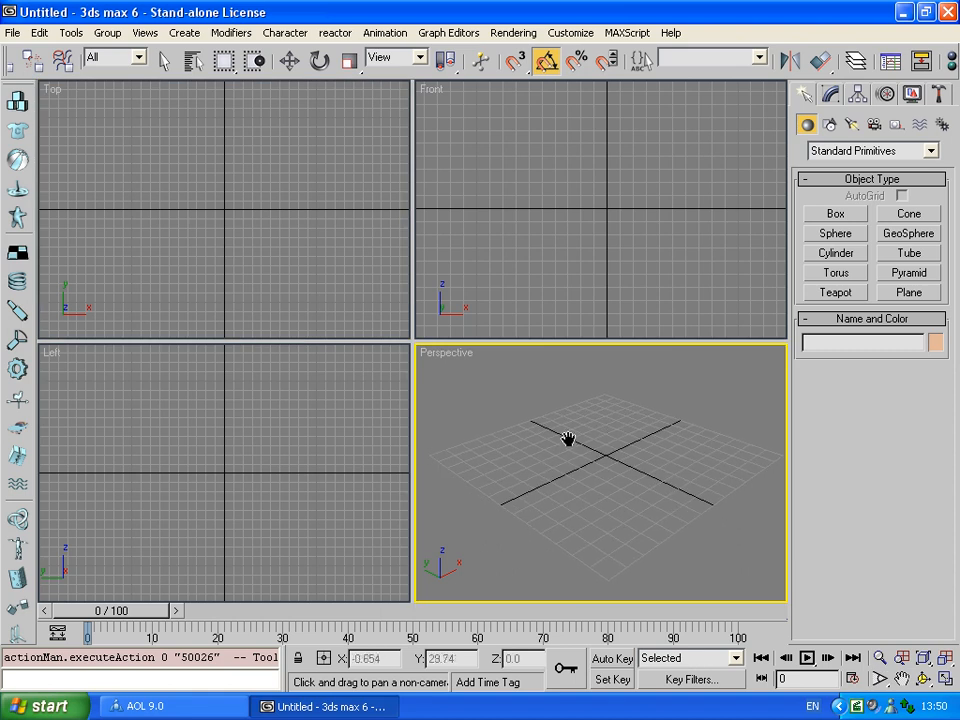
pyautogui.click(922, 678)
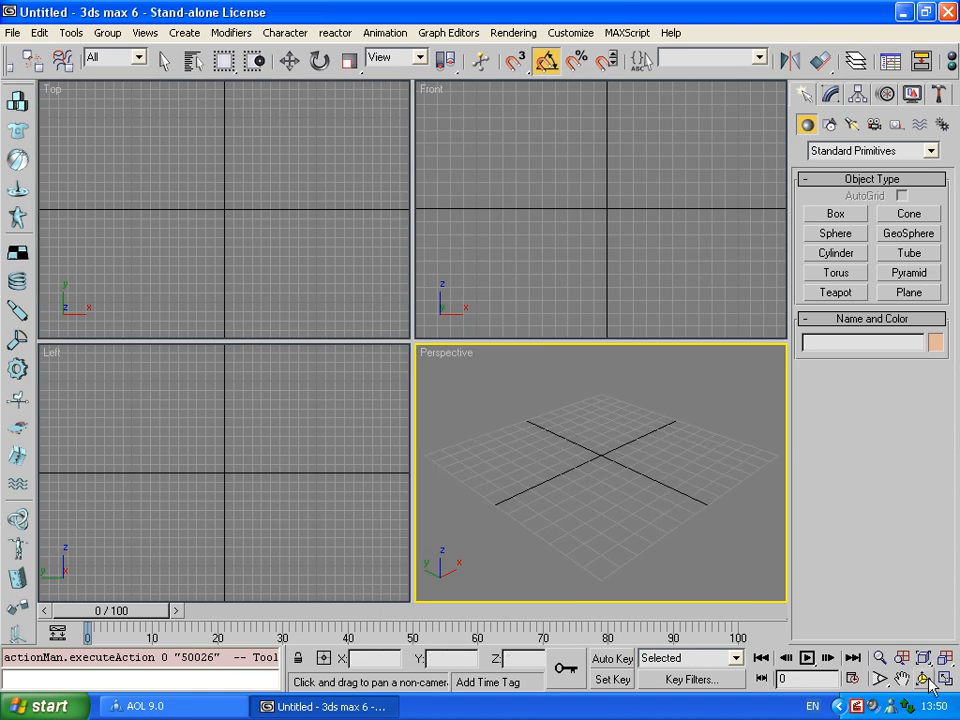
pyautogui.moveTo(625, 488); pyautogui.dragTo(647, 475)
pyautogui.press('w')
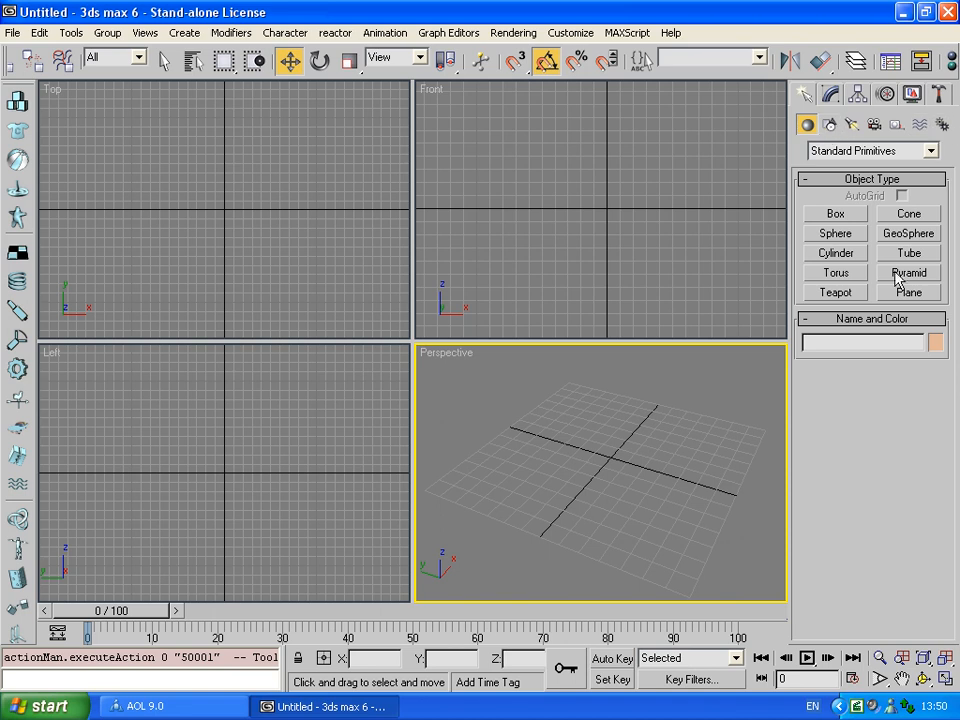
# - Browse the object types available for creating shapes, lights, cameras, helpers and systems
pyautogui.click(829, 126)
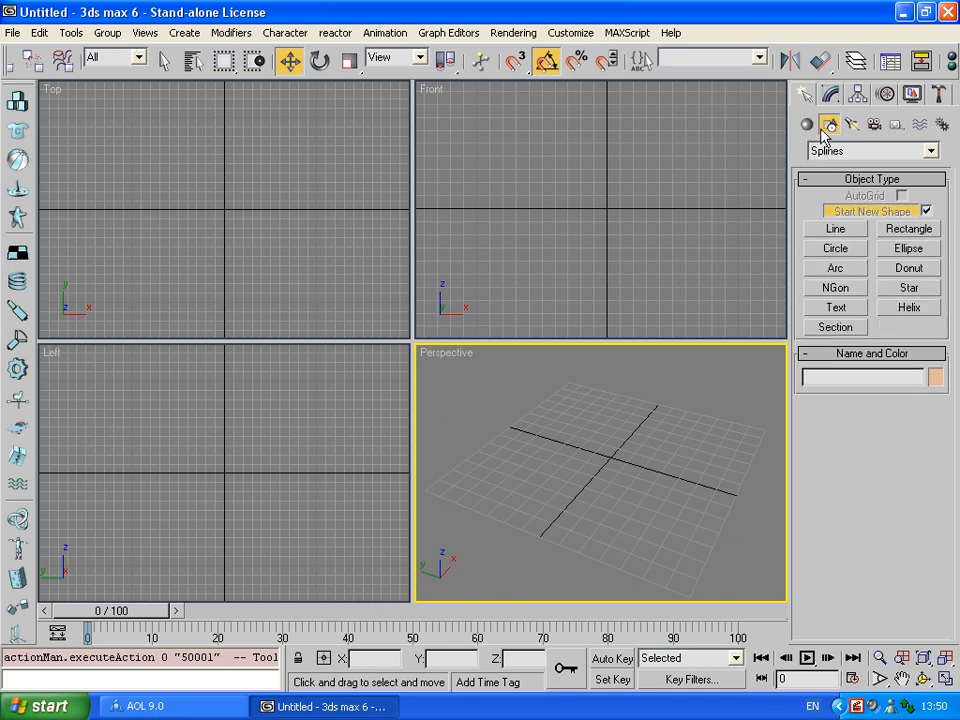
pyautogui.click(852, 126)
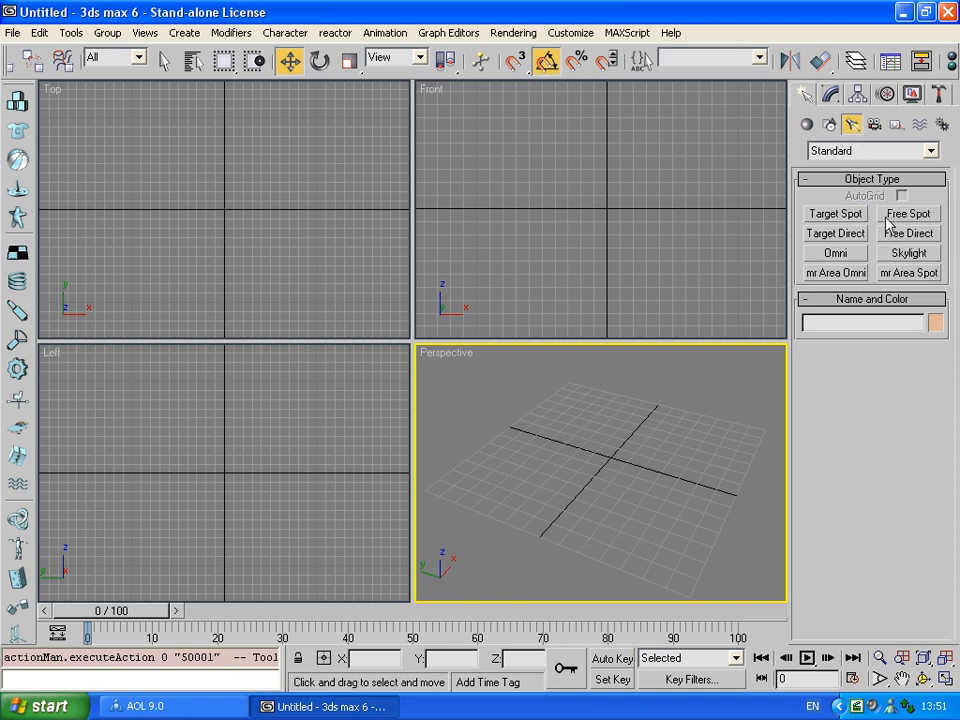
pyautogui.click(878, 126)
pyautogui.click(895, 126)
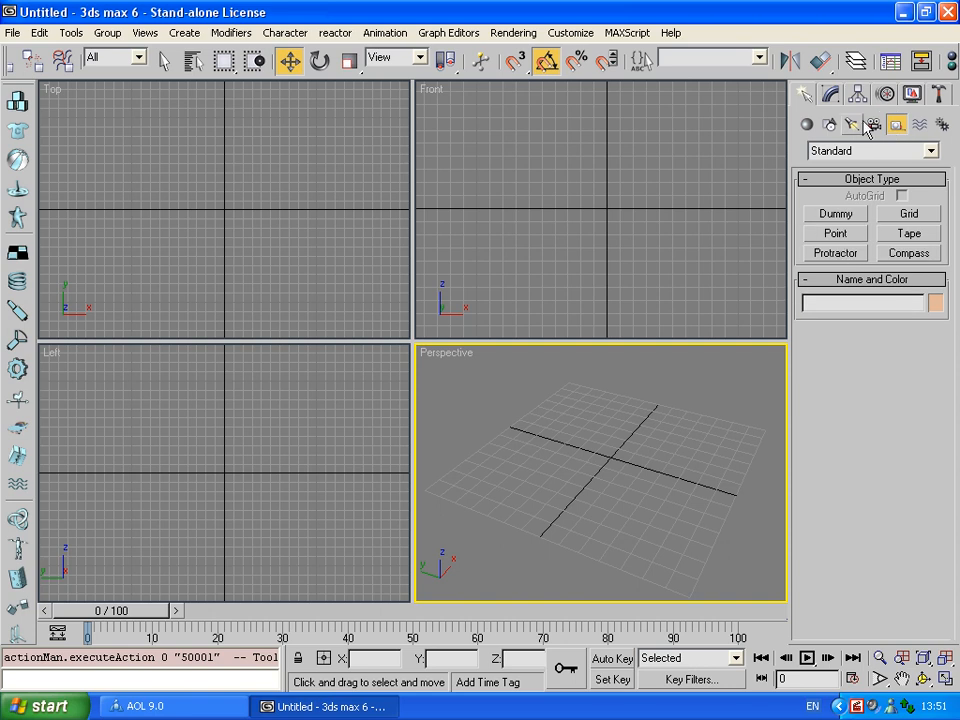
pyautogui.click(941, 124)
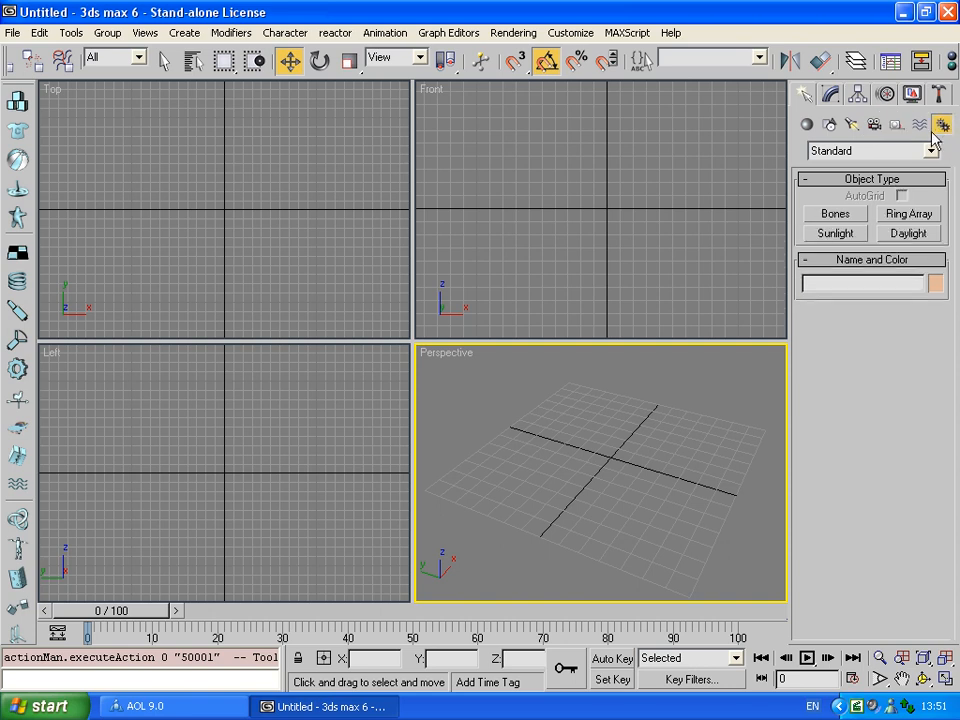
# - Create a standard primitive box about 73.7 long, 67.1 wide and 59.5 high near the centre of the Perspective grid
pyautogui.click(806, 126)
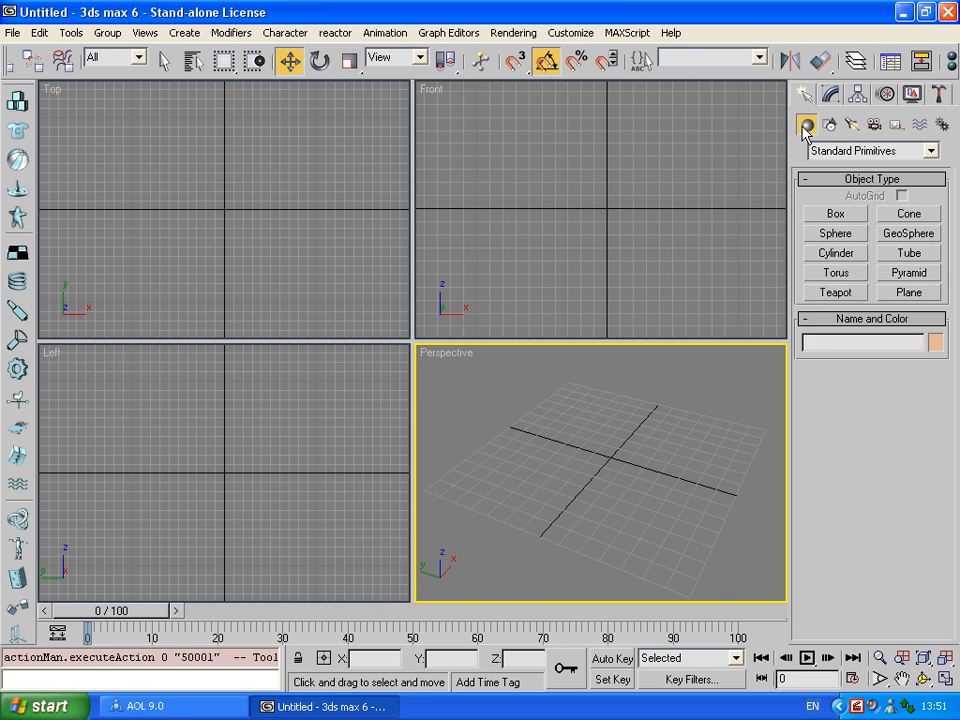
pyautogui.click(852, 216)
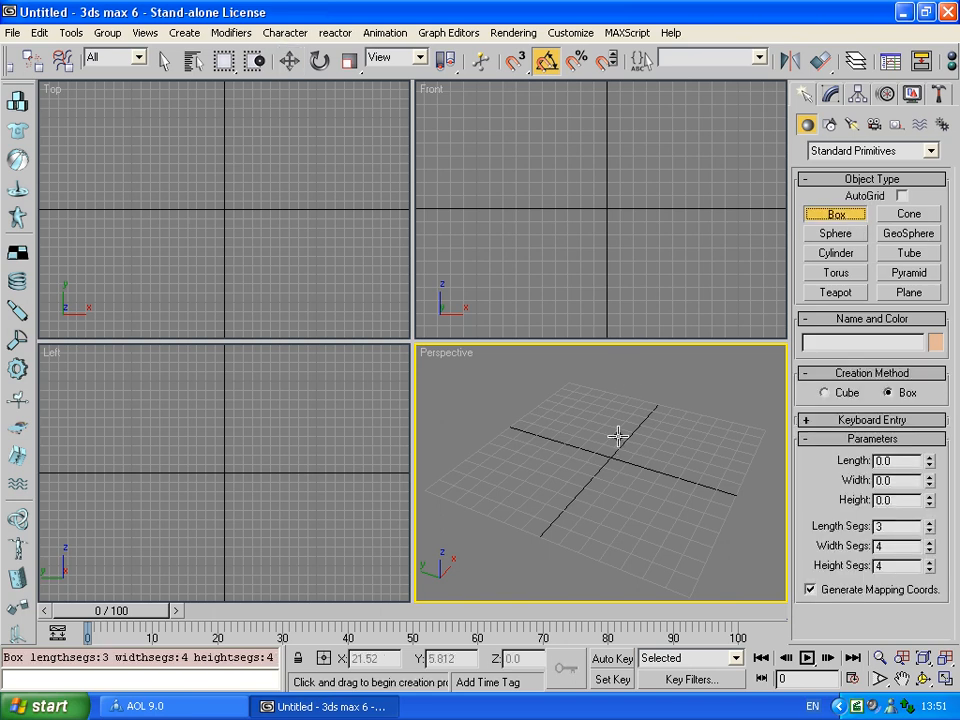
pyautogui.moveTo(588, 421); pyautogui.dragTo(658, 519)
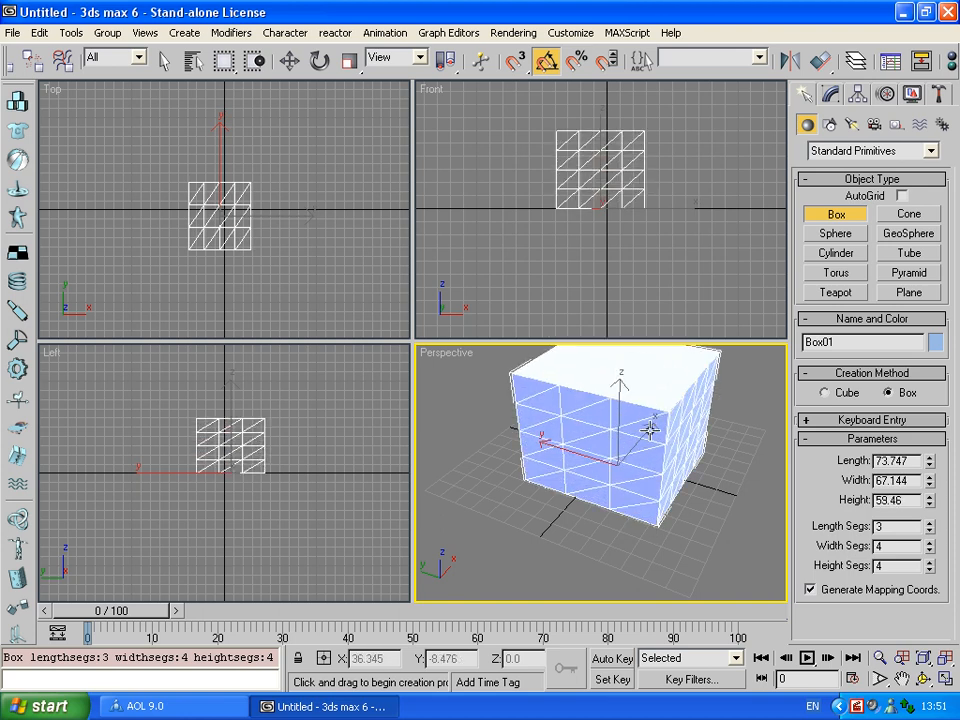
# - Reduce the box's length, width and height segments to 1 and orbit the Perspective view around it
pyautogui.click(922, 678)
pyautogui.moveTo(600, 470); pyautogui.dragTo(540, 481)
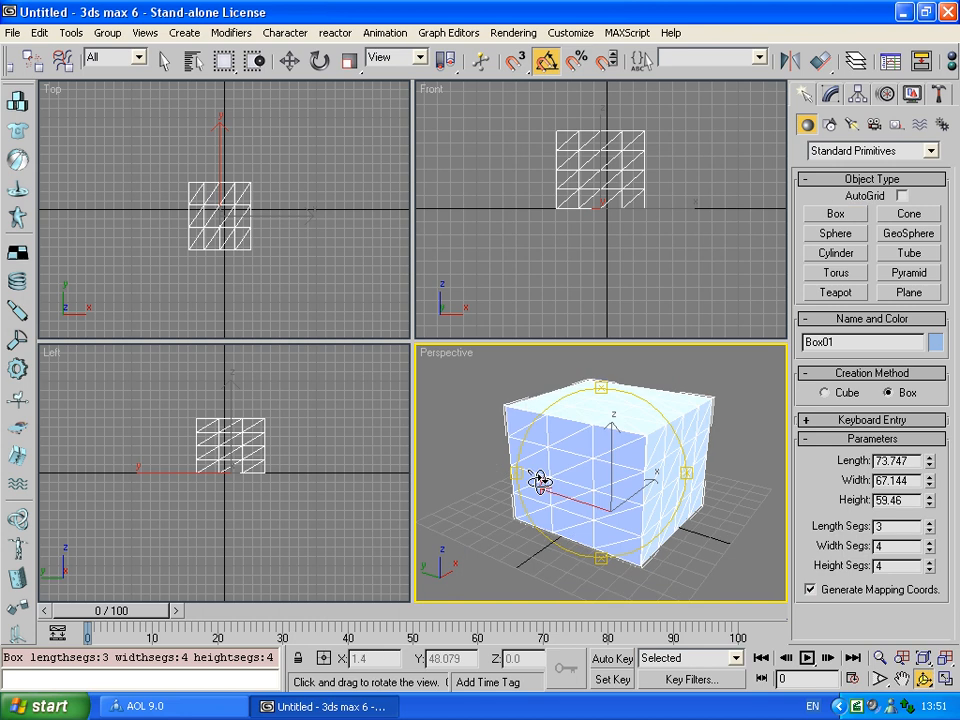
pyautogui.moveTo(929, 527); pyautogui.dragTo(930, 578)
pyautogui.moveTo(465, 521); pyautogui.dragTo(632, 462)
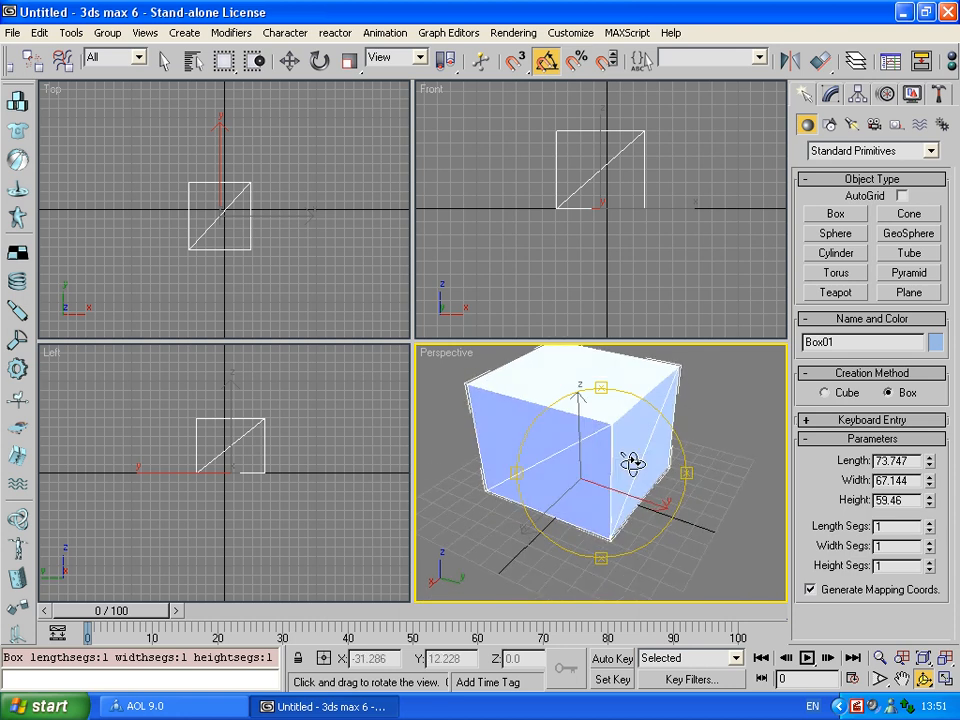
pyautogui.moveTo(501, 465); pyautogui.dragTo(600, 490)
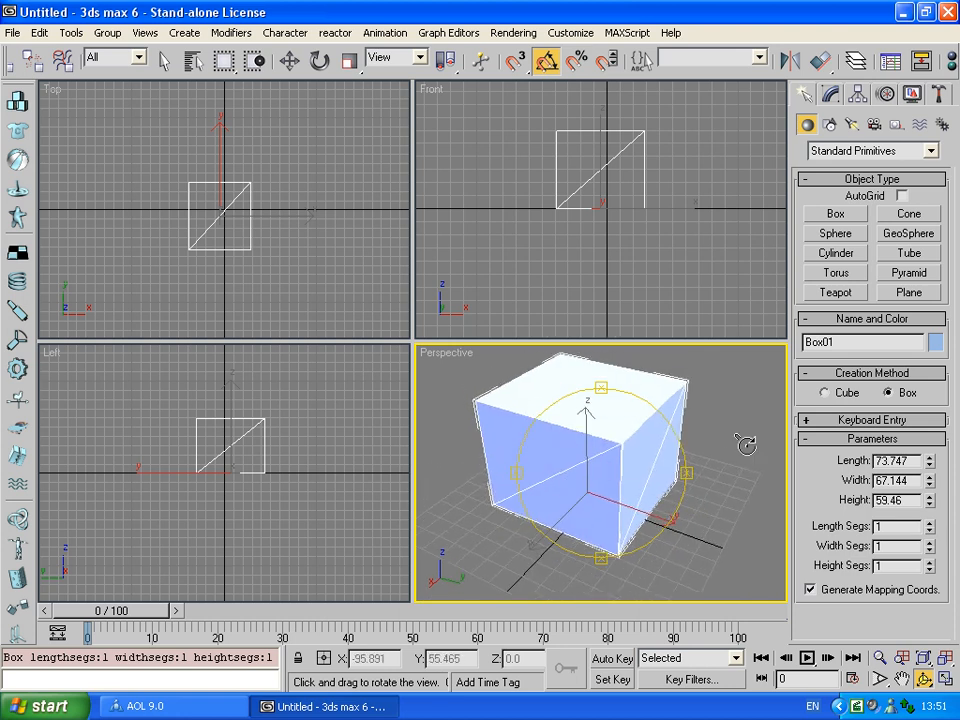
# - Change the box's object color to dark gray from the 3ds max palette
pyautogui.click(936, 343)
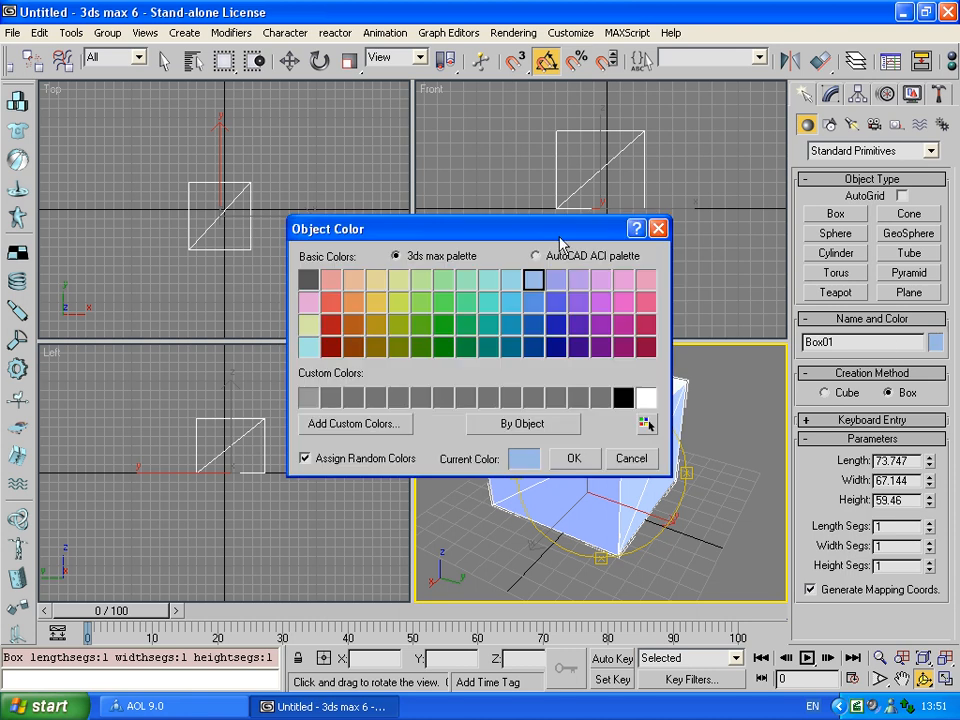
pyautogui.moveTo(559, 234); pyautogui.dragTo(492, 165)
pyautogui.click(240, 204)
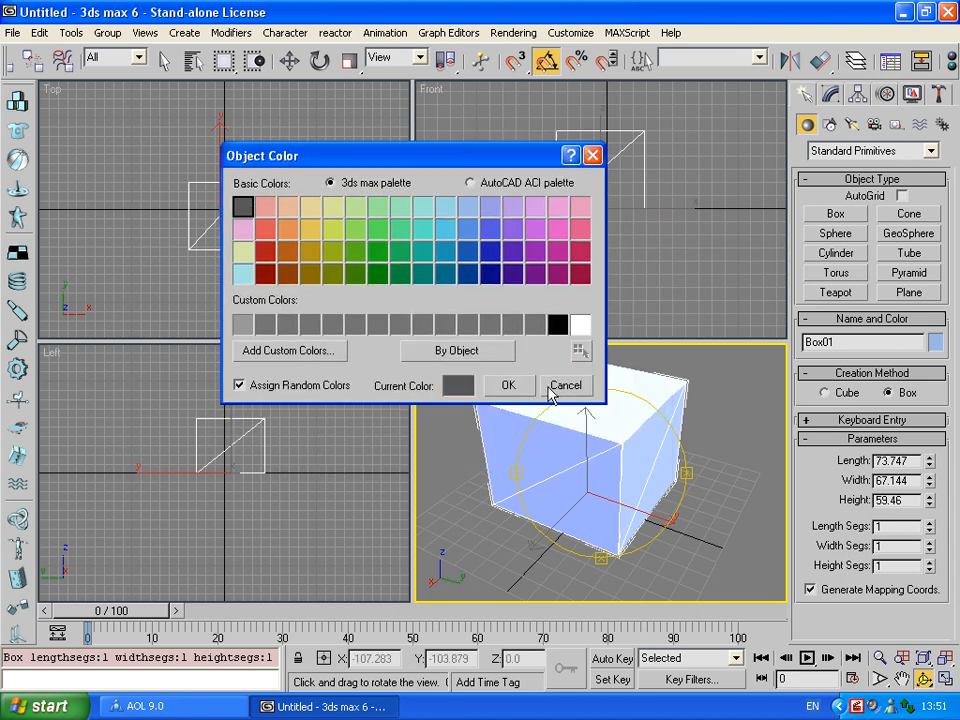
pyautogui.click(517, 388)
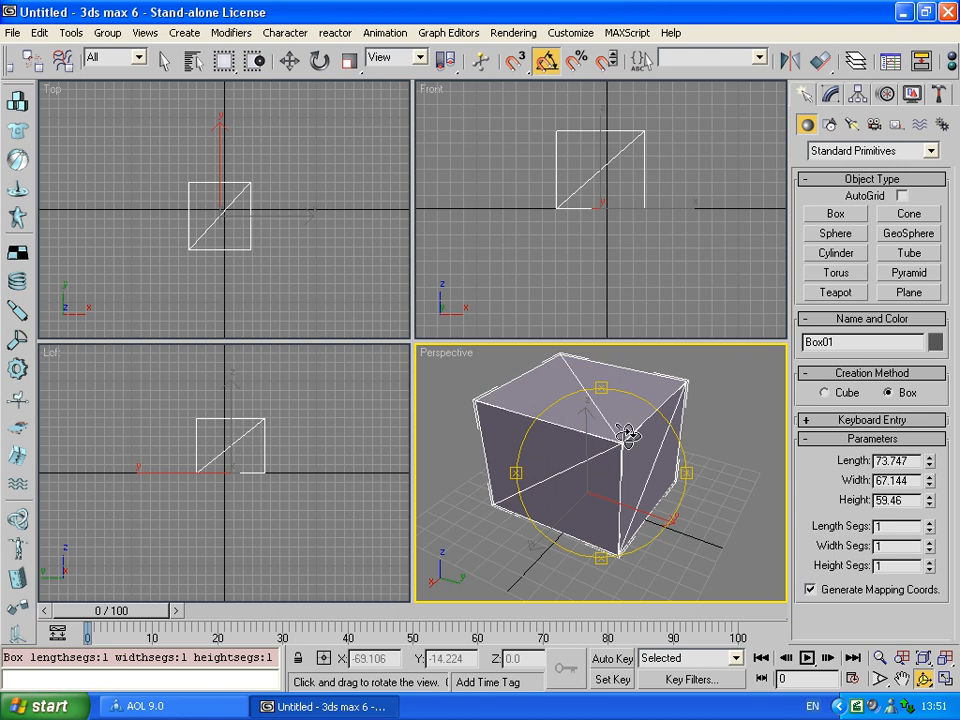
# - Show the Perspective viewport in wireframe, view the box from another angle, and deselect and reselect it with Select and Move
pyautogui.press('w')
pyautogui.click(724, 435)
pyautogui.click(634, 419)
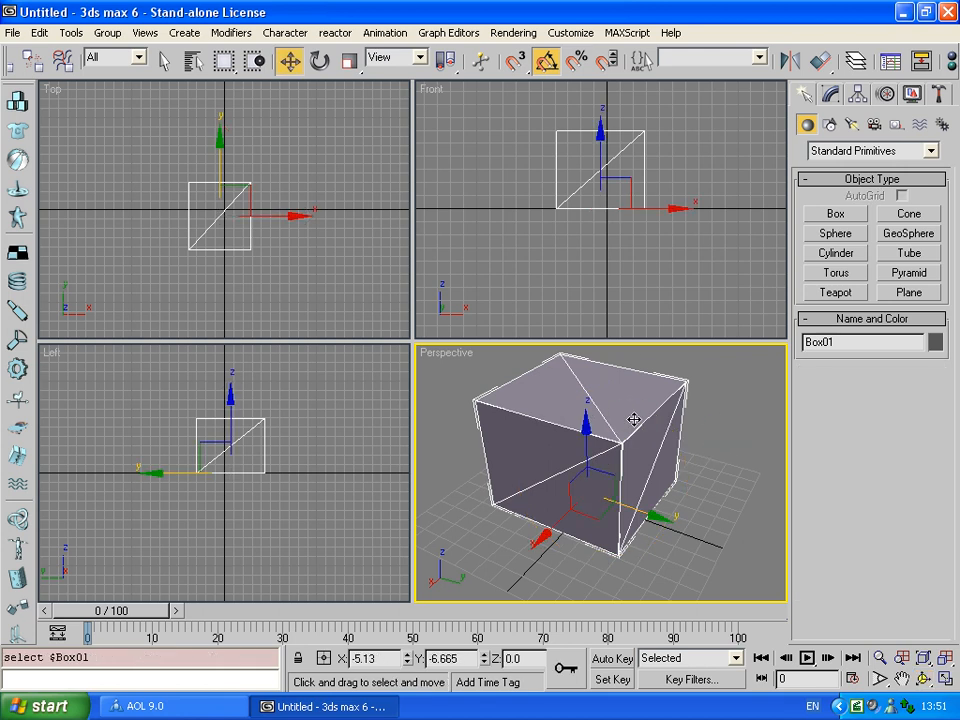
pyautogui.press('F3')
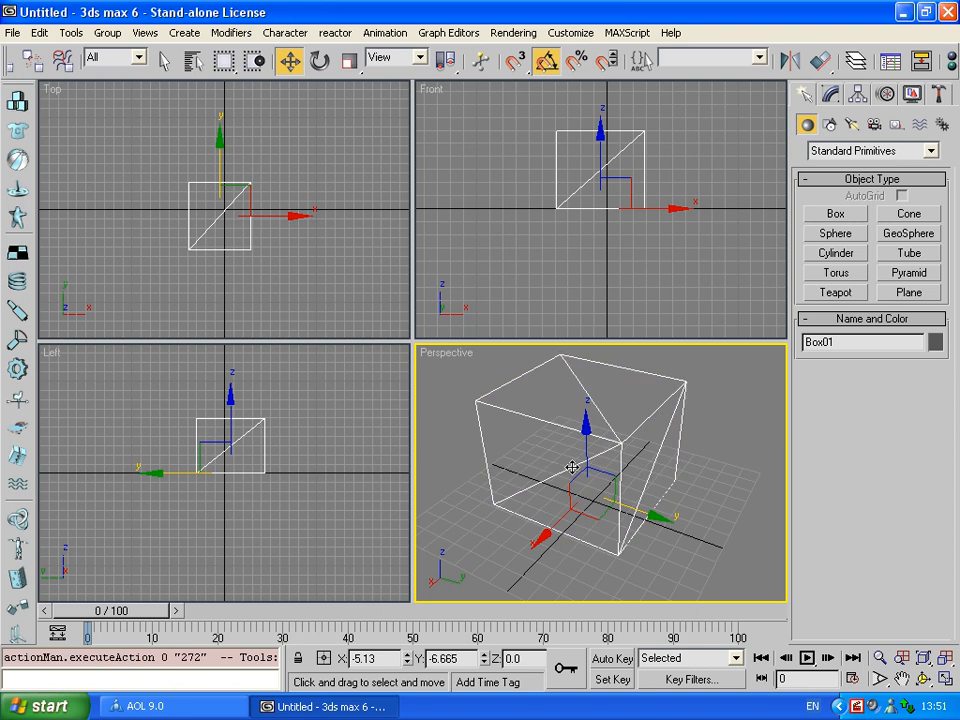
pyautogui.click(924, 680)
pyautogui.moveTo(604, 414); pyautogui.dragTo(561, 456)
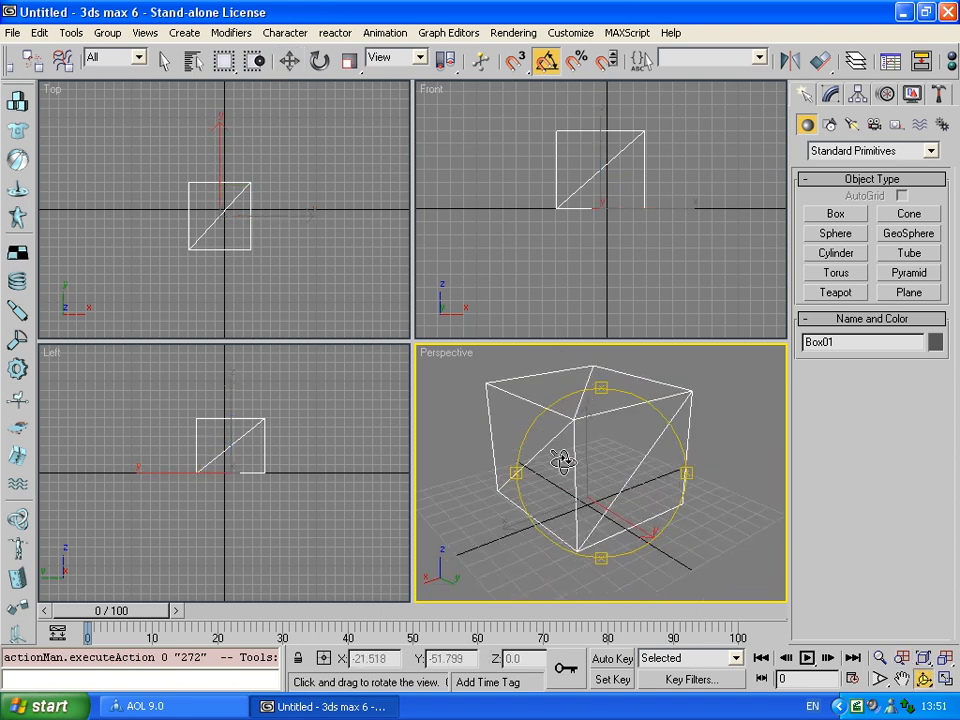
pyautogui.rightClick(764, 435)
pyautogui.click(764, 435)
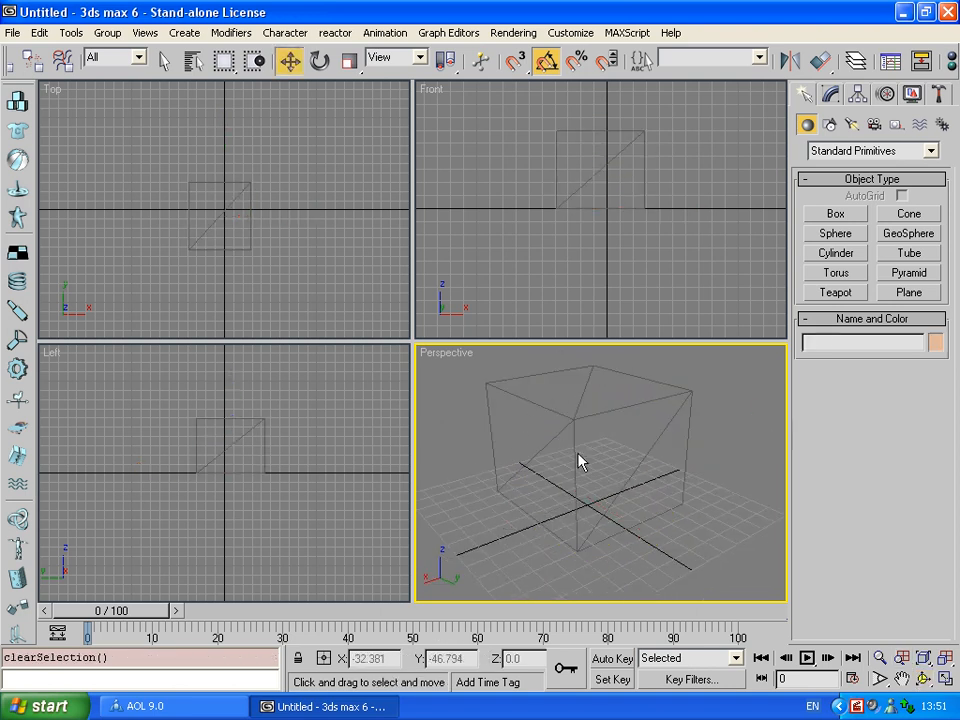
pyautogui.click(578, 418)
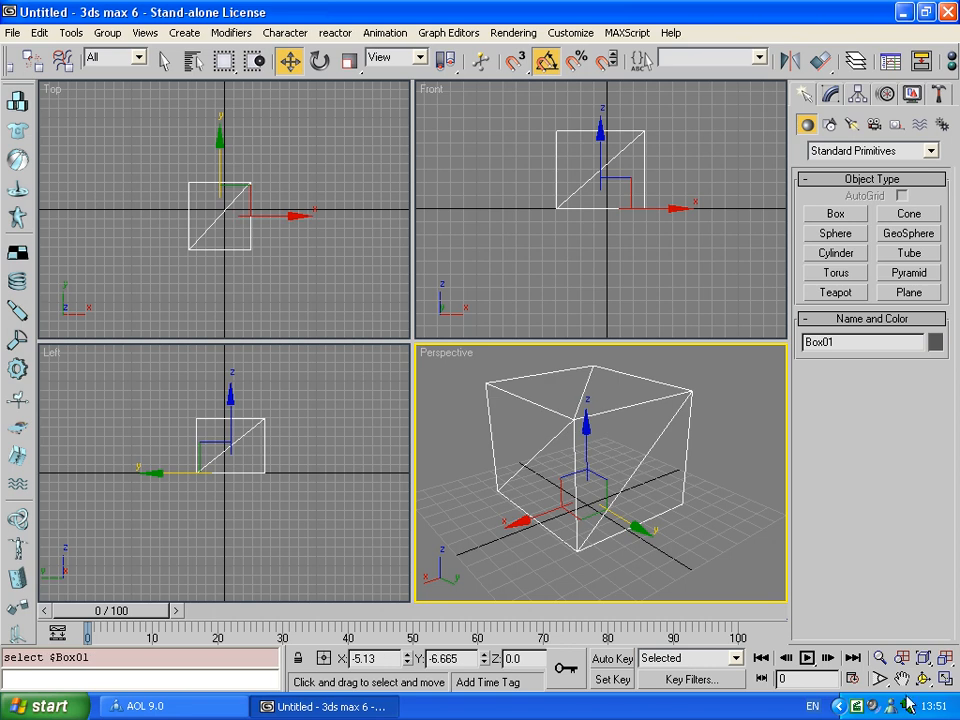
# - Return the Perspective viewport to shaded display, then deselect and reselect the box
pyautogui.hotkey('ctrl', 'r')
pyautogui.press('F3')
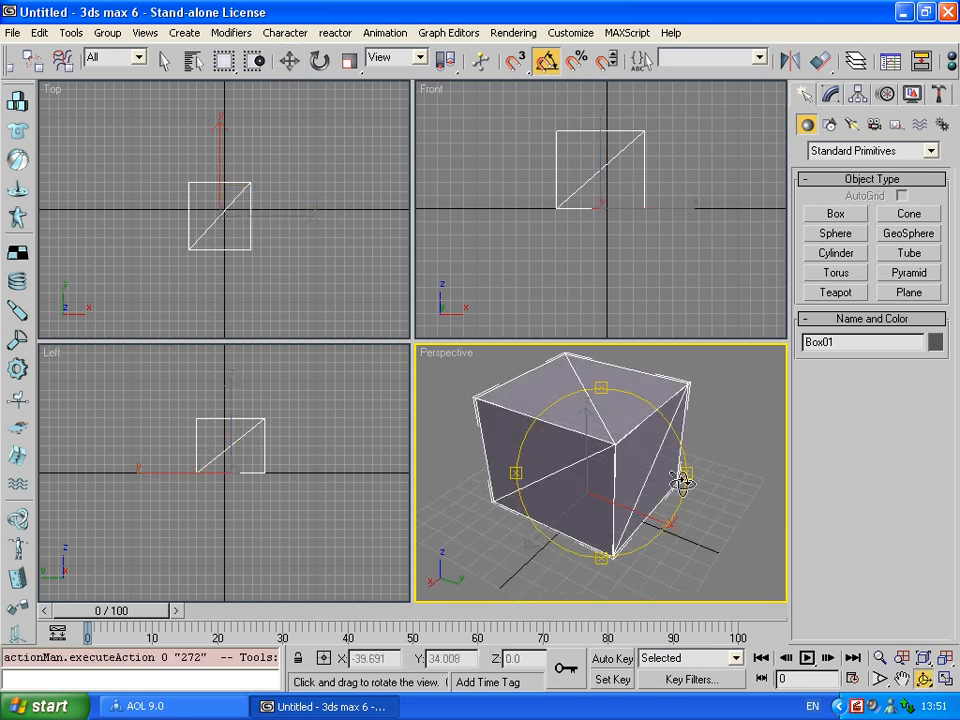
pyautogui.rightClick(726, 445)
pyautogui.click(726, 445)
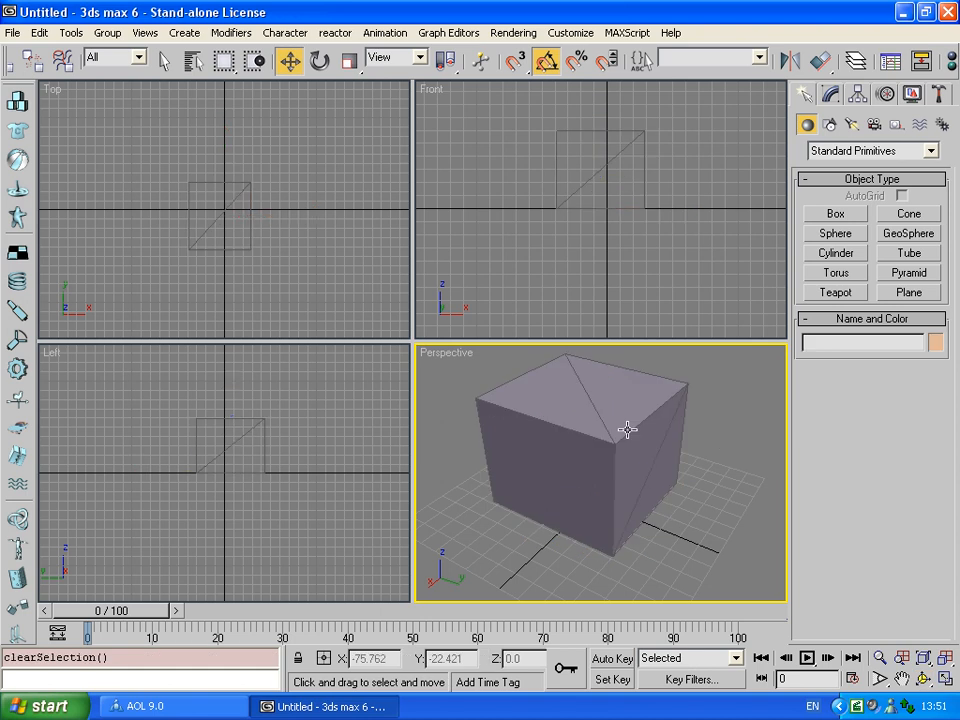
pyautogui.click(627, 430)
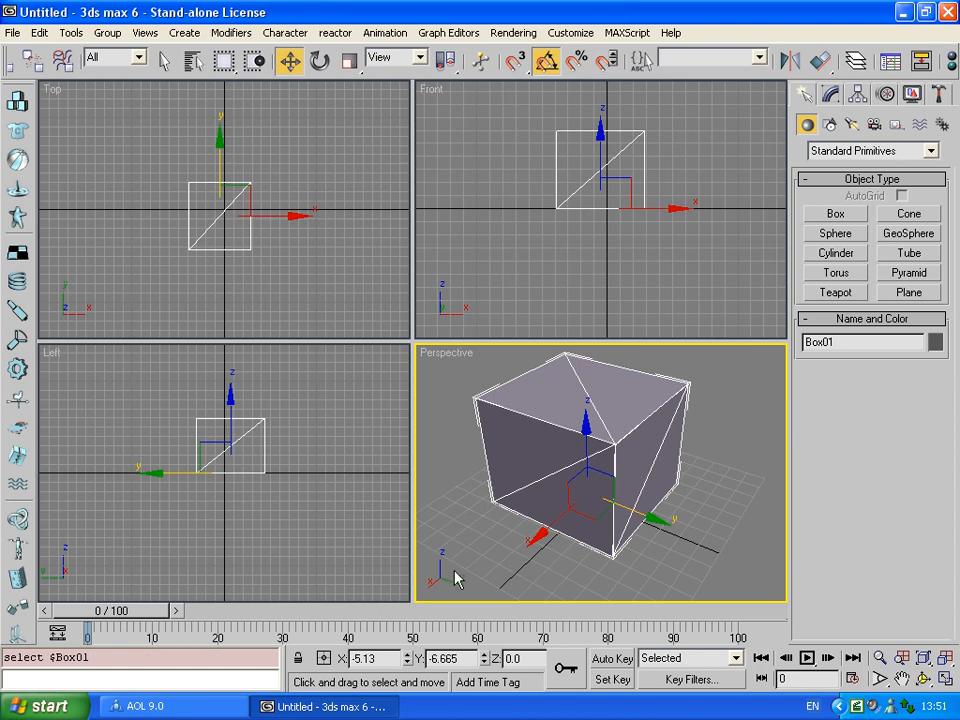
# - Toggle the edged-faces display on the shaded box several times, leaving it off, and deselect the box
pyautogui.press('F4')
pyautogui.press('F4')
pyautogui.press('F4')
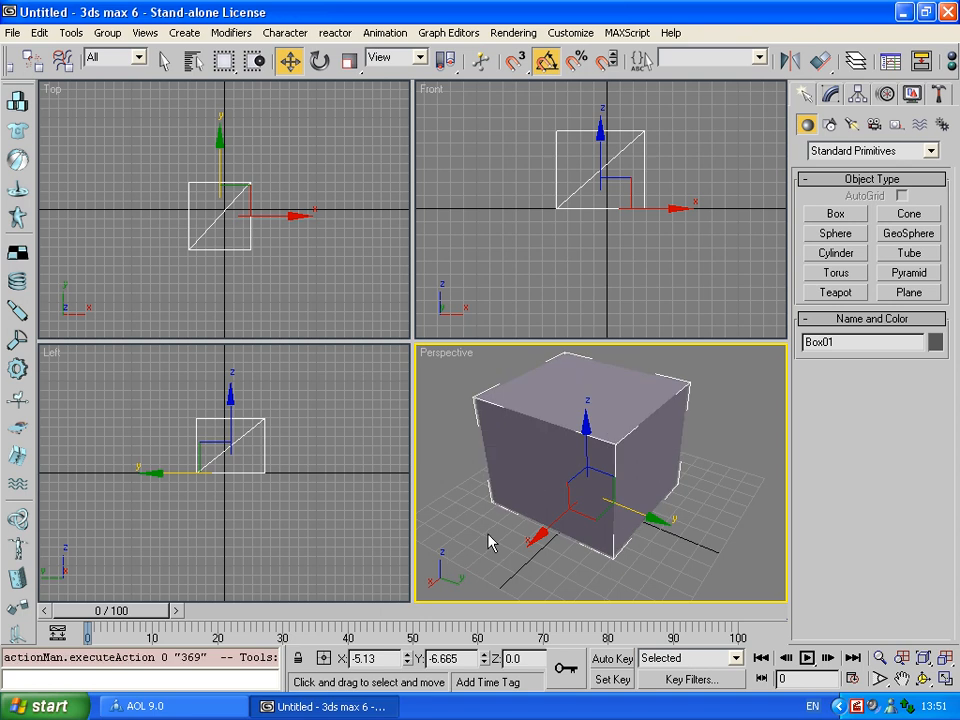
pyautogui.press('F4')
pyautogui.press('F4')
pyautogui.press('F4')
pyautogui.press('F4')
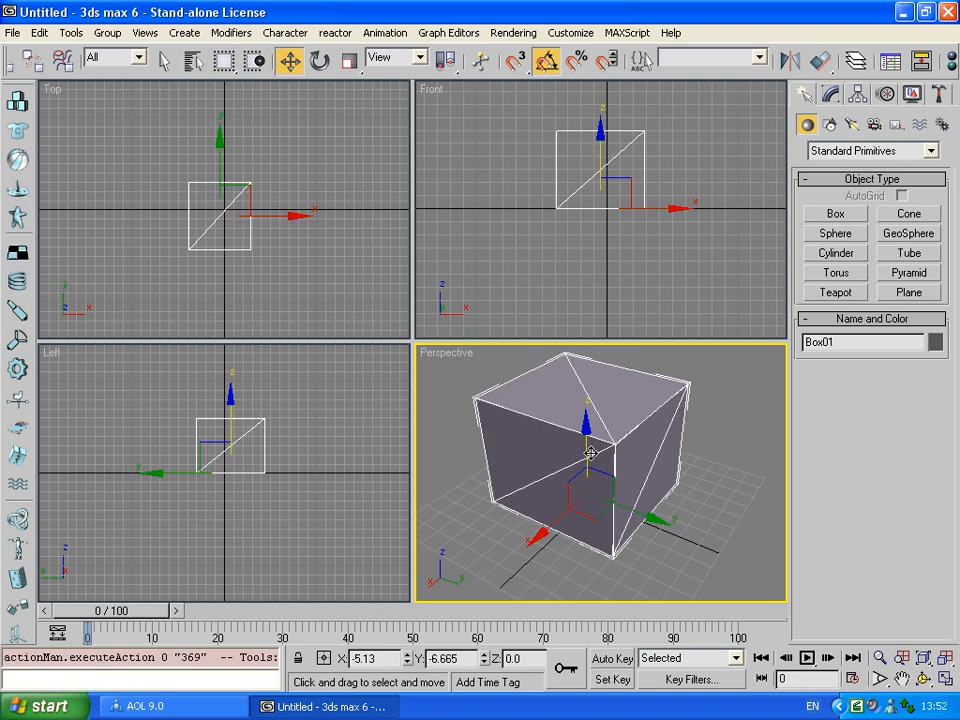
pyautogui.click(752, 438)
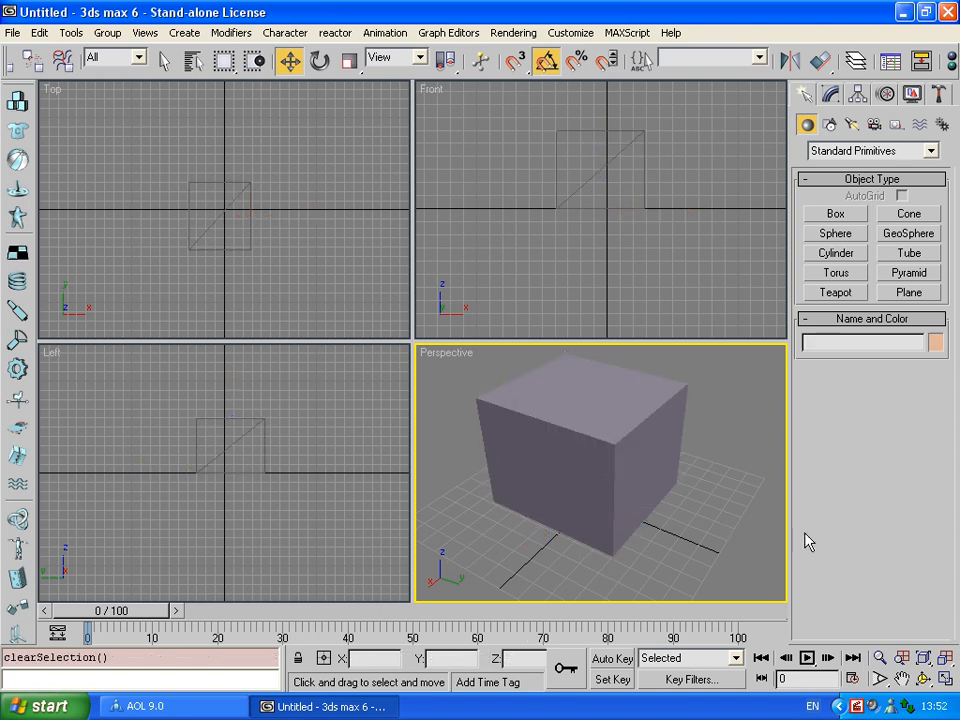
# - Orbit around the box without edged faces, then select it and turn edged faces back on
pyautogui.click(922, 679)
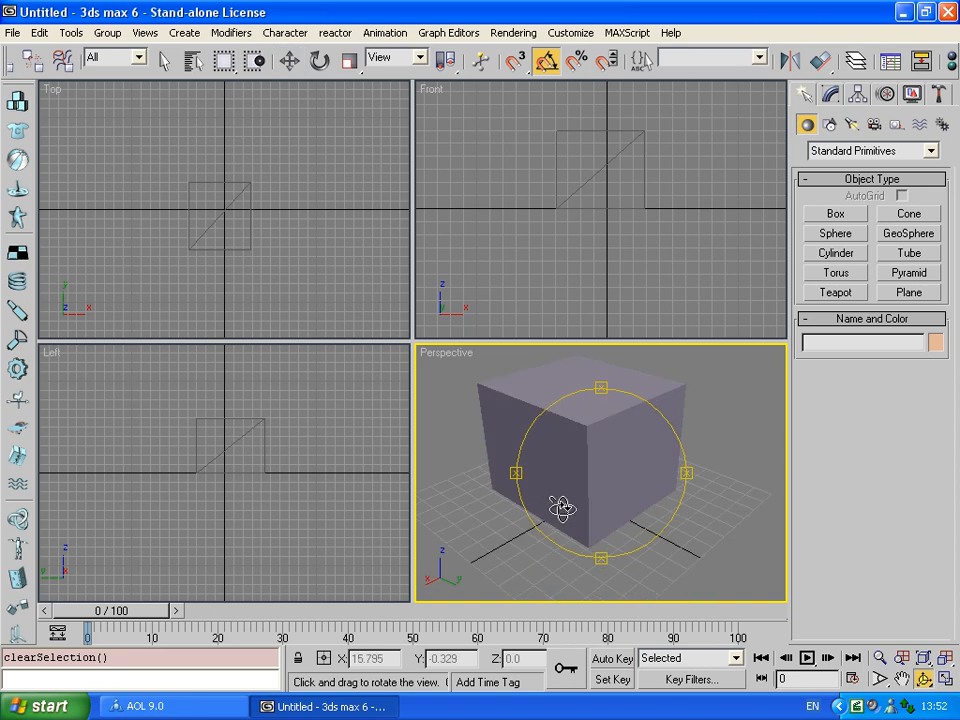
pyautogui.rightClick(546, 457)
pyautogui.click(546, 457)
pyautogui.press('F4')
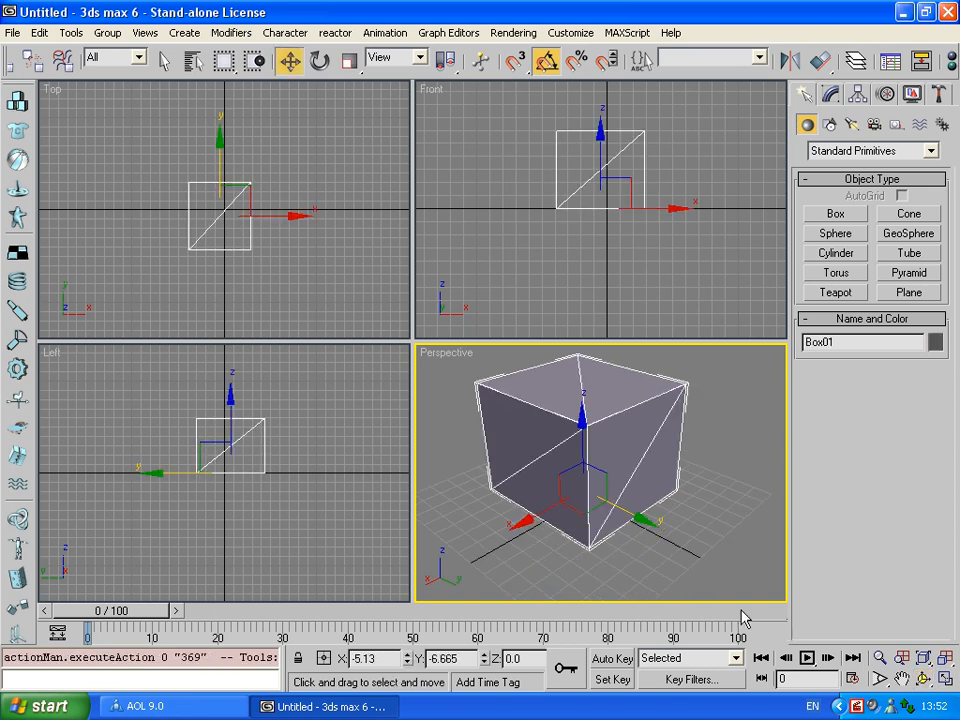
# - Compare wireframe and shaded display of the box in the Perspective viewport from a rotated angle, ending in shaded mode
pyautogui.click(922, 679)
pyautogui.moveTo(620, 500); pyautogui.dragTo(585, 502)
pyautogui.press('F3')
pyautogui.press('F3')
pyautogui.press('F3')
pyautogui.press('F3')
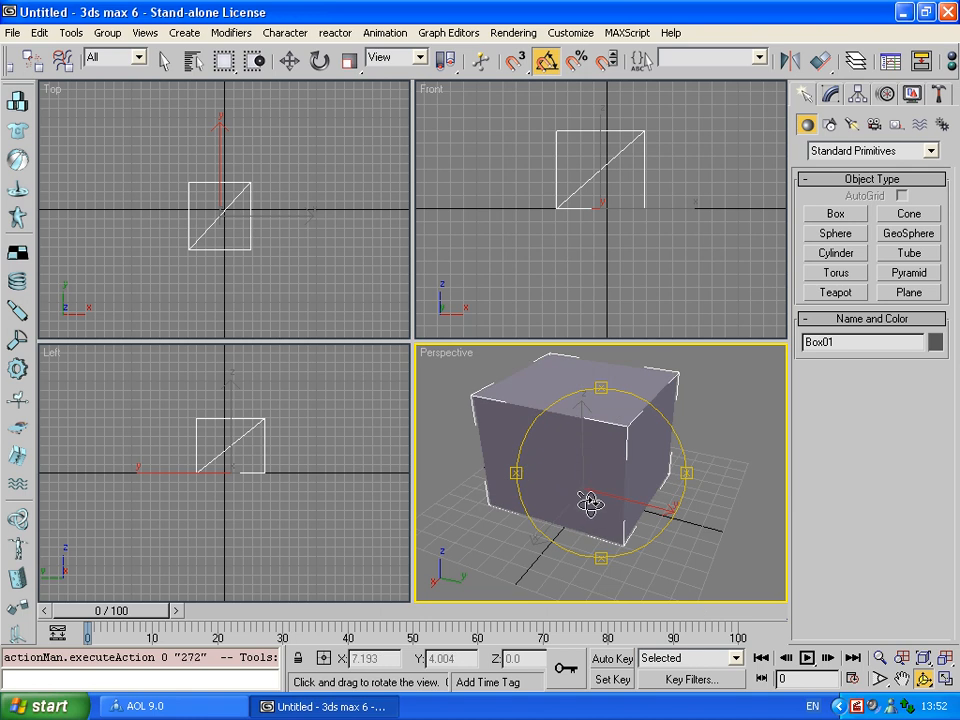
pyautogui.press('F3')
pyautogui.press('F3')
pyautogui.press('F3')
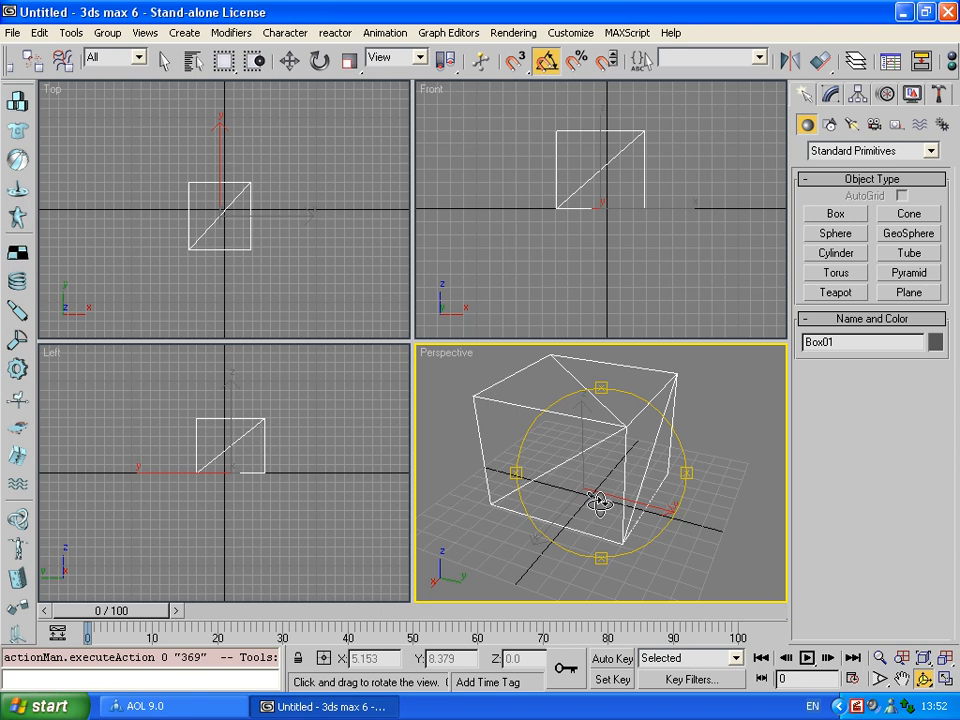
pyautogui.press('F3')
# - Switch edged faces on and off repeatedly while orbiting the box, leaving the edges displayed
pyautogui.press('F4')
pyautogui.moveTo(601, 503)
pyautogui.mouseDown()
pyautogui.moveTo(655, 503)
pyautogui.moveTo(574, 506)
pyautogui.moveTo(587, 503)
pyautogui.mouseUp()
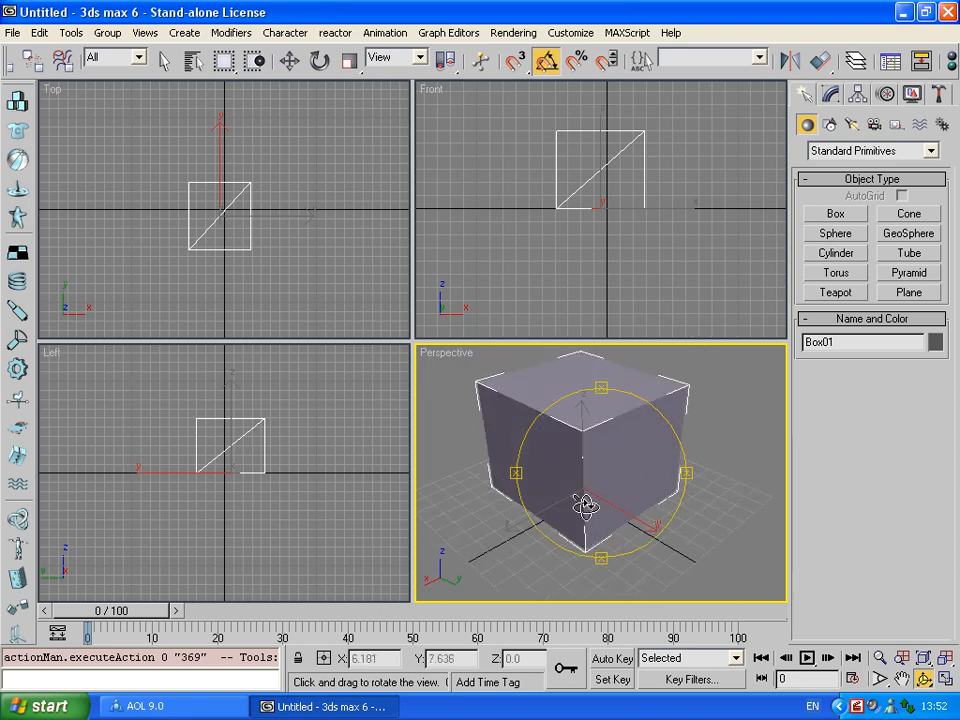
pyautogui.press('F4')
pyautogui.press('F4')
pyautogui.press('F4')
pyautogui.press('F4')
pyautogui.press('F4')
pyautogui.press('F4')
pyautogui.press('F4')
pyautogui.moveTo(579, 504); pyautogui.dragTo(617, 508)
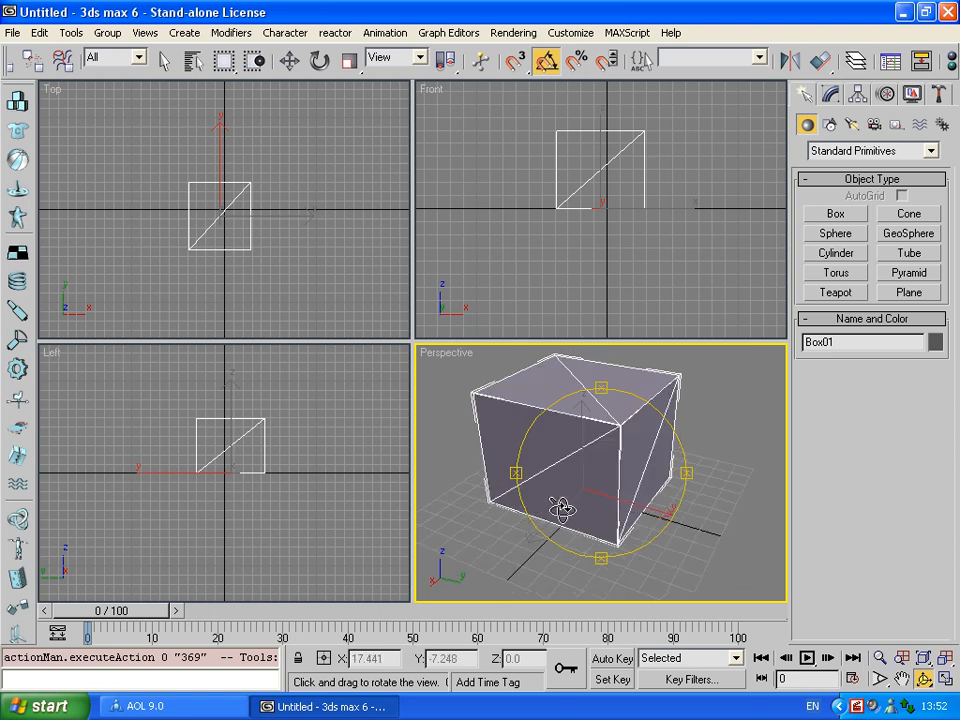
# - Reselect the box and cycle through the rotate and scale tools, returning to Select and Move
pyautogui.press('w')
pyautogui.click(715, 472)
pyautogui.click(609, 449)
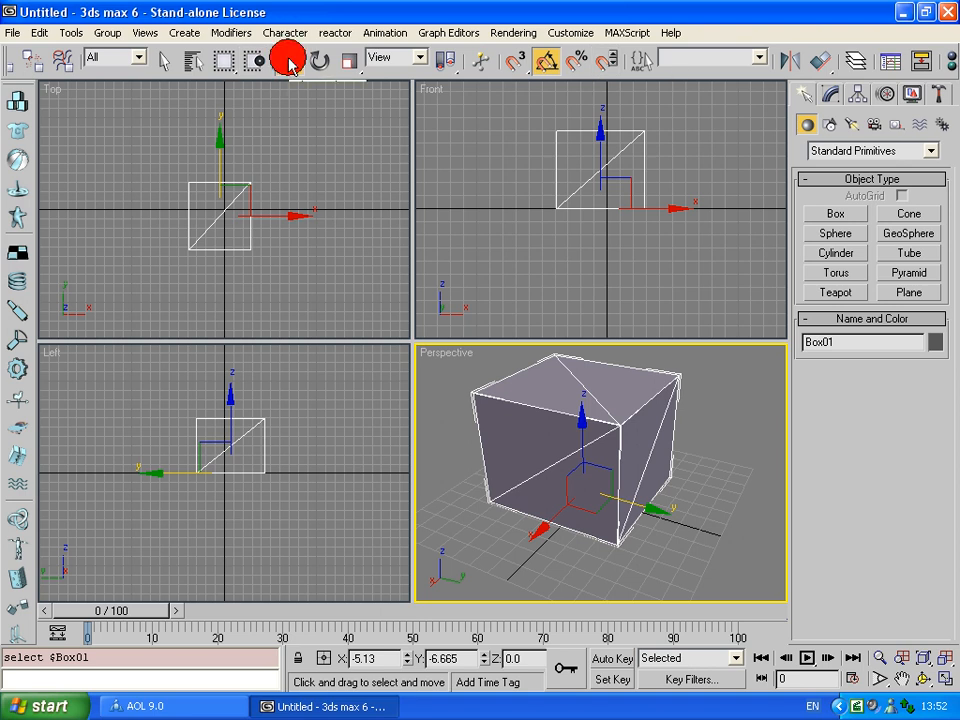
pyautogui.click(319, 61)
pyautogui.click(350, 63)
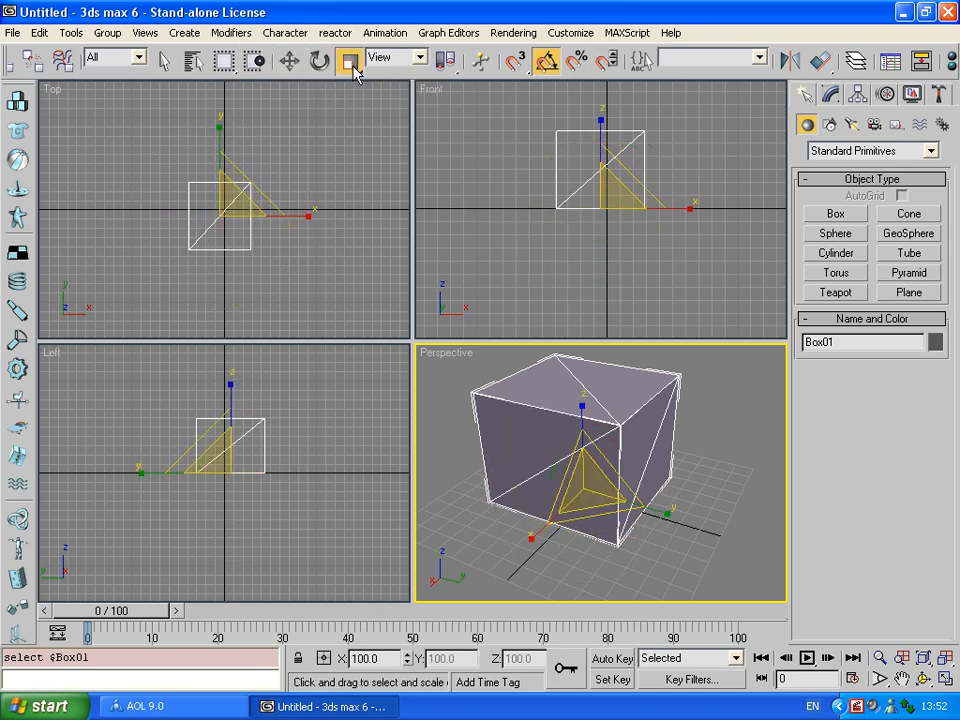
pyautogui.click(290, 62)
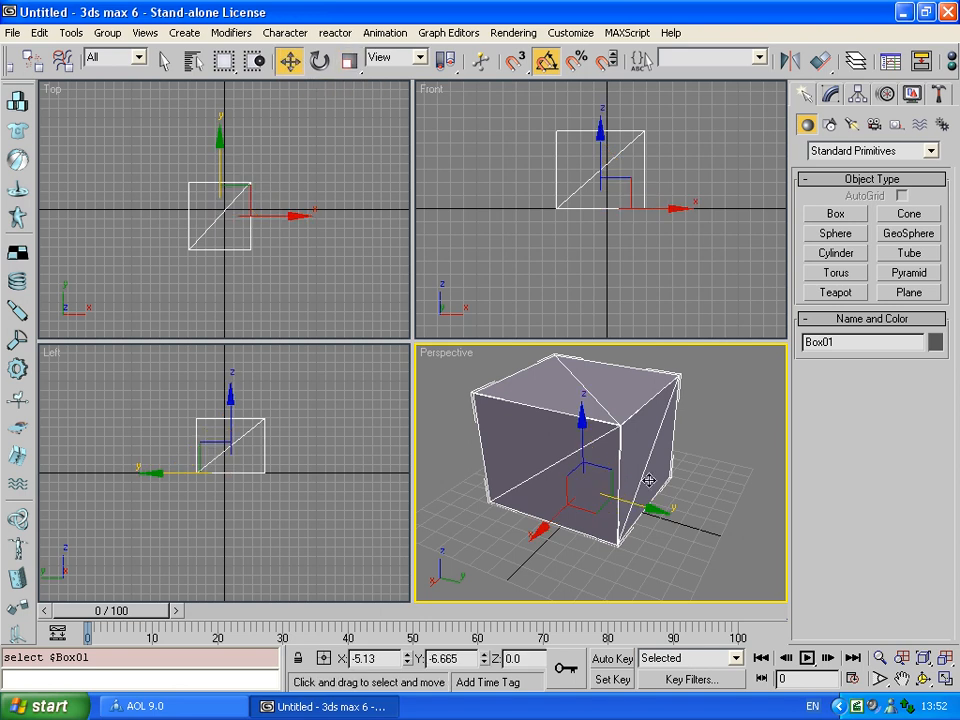
# - Move the box along single axes and within the gizmo's axis planes in the Perspective viewport, and undo the last move
pyautogui.moveTo(659, 528); pyautogui.dragTo(560, 410)
pyautogui.moveTo(612, 499); pyautogui.dragTo(640, 504)
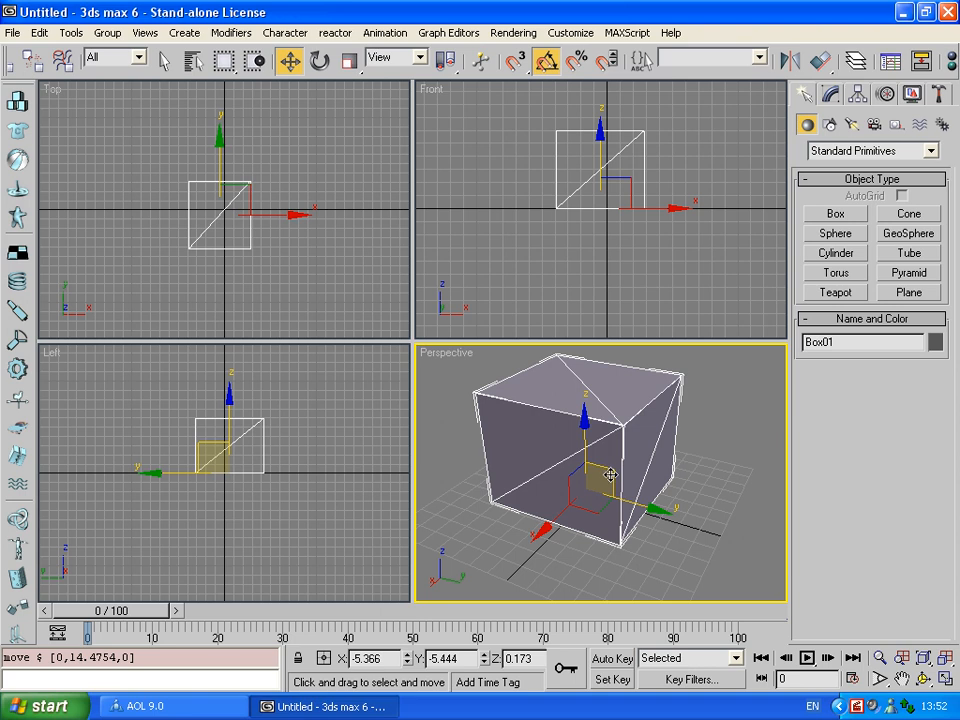
pyautogui.moveTo(610, 474); pyautogui.dragTo(601, 519)
pyautogui.hotkey('ctrl', 'z')
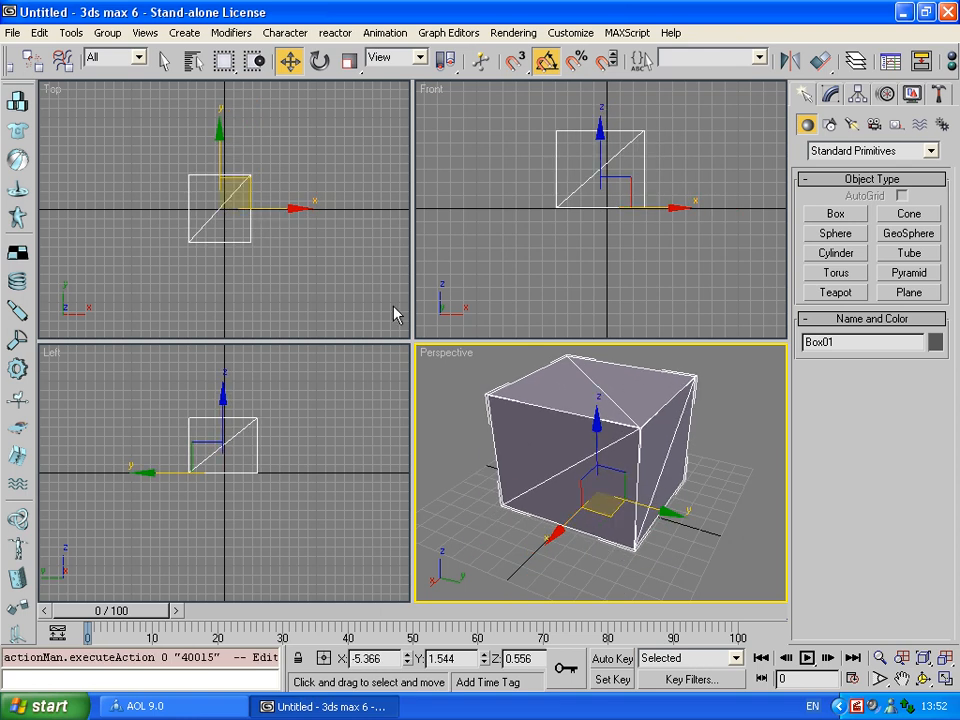
# - Try rotating the box freely with angle snap off, undo the rotations and turn angle snap back on
pyautogui.click(319, 61)
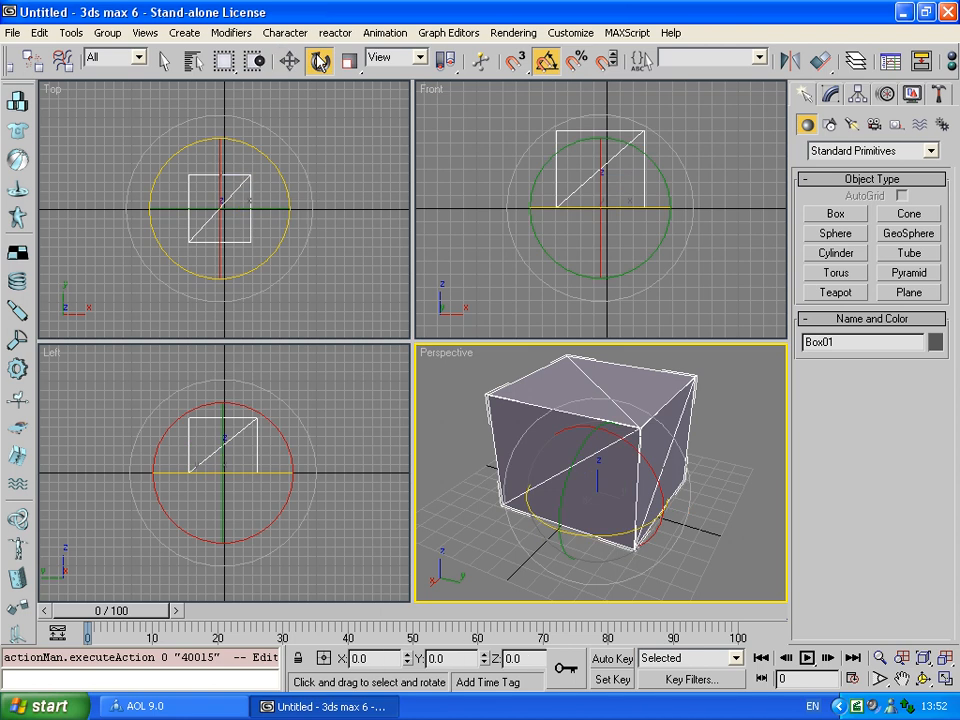
pyautogui.click(546, 61)
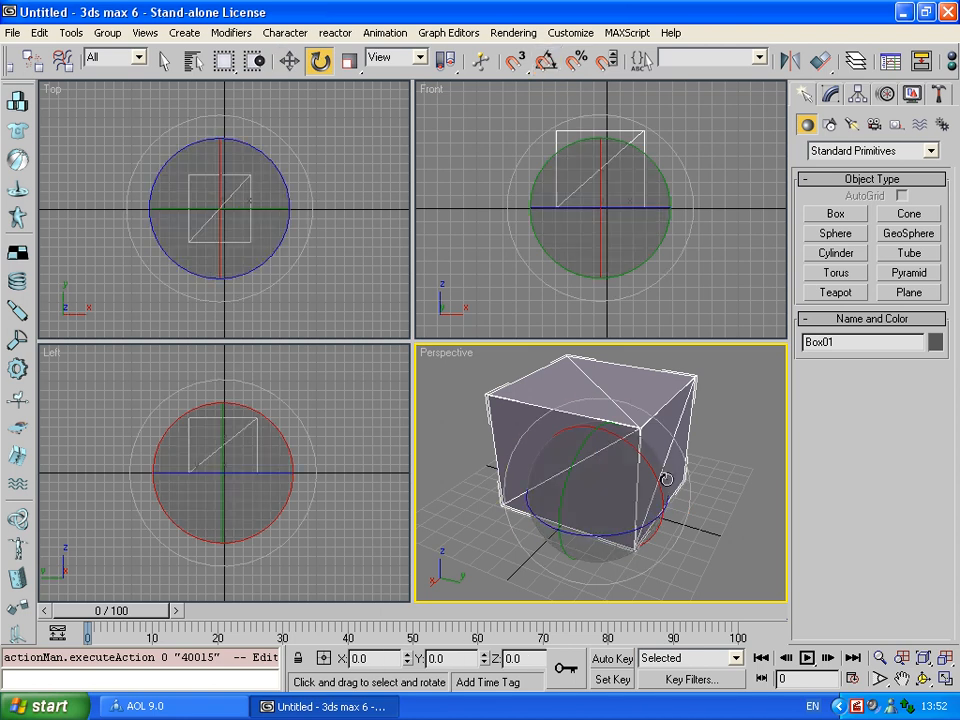
pyautogui.moveTo(574, 452); pyautogui.dragTo(671, 486)
pyautogui.hotkey('ctrl', 'z')
pyautogui.hotkey('ctrl', 'z')
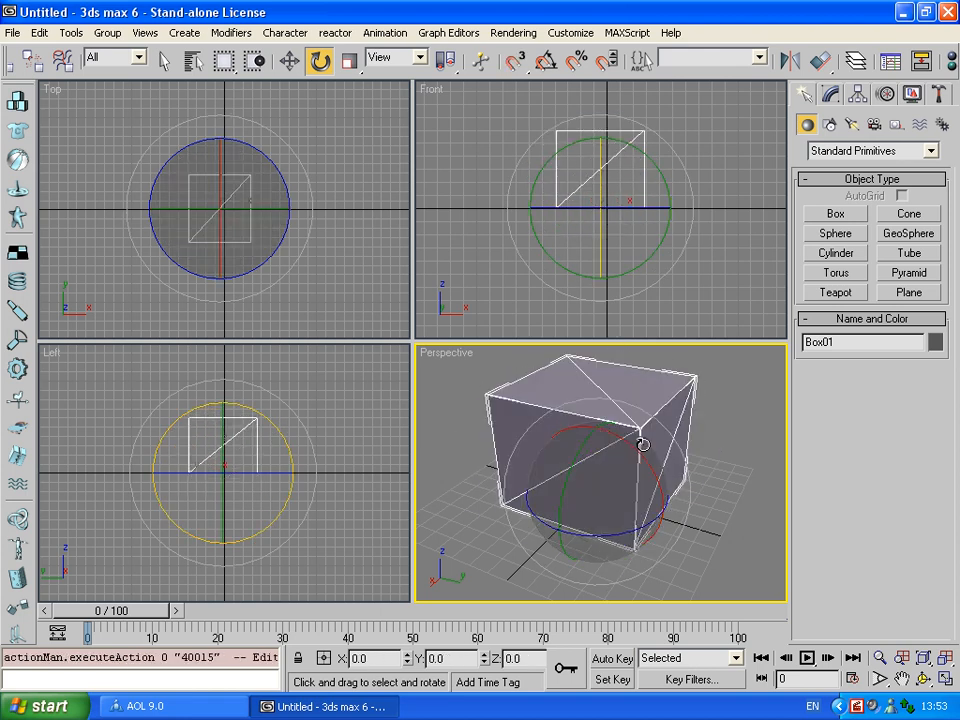
pyautogui.click(545, 64)
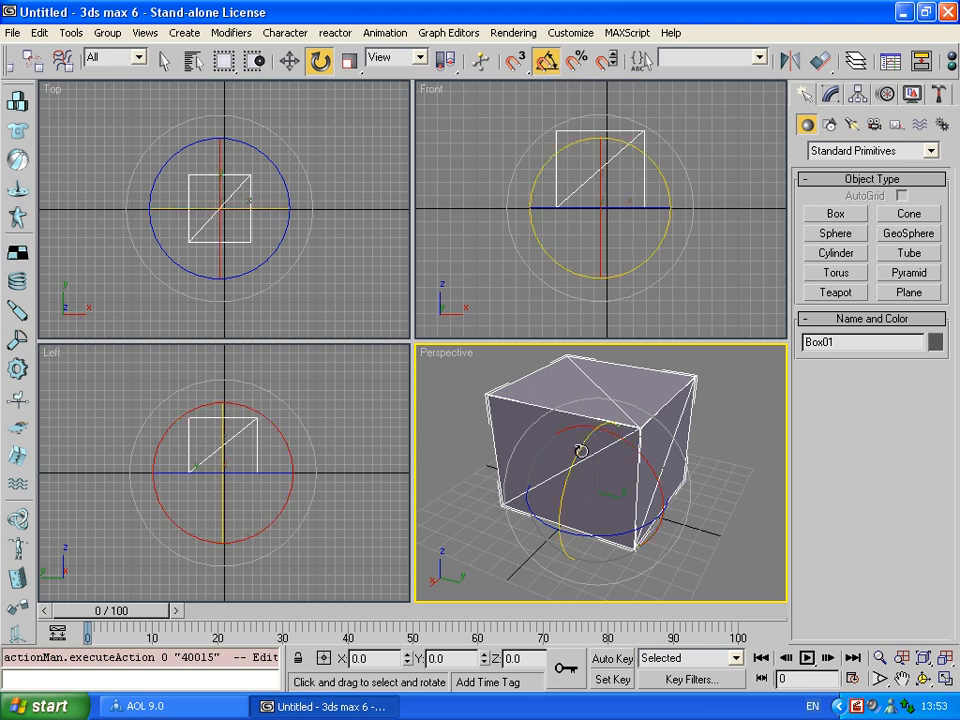
# - Reselect the box with the move tool and resize it to length 78.172, width 64.459 and height 64.811
pyautogui.moveTo(580, 450)
pyautogui.mouseDown()
pyautogui.moveTo(567, 484)
pyautogui.moveTo(568, 535)
pyautogui.moveTo(585, 444)
pyautogui.moveTo(584, 453)
pyautogui.mouseUp()
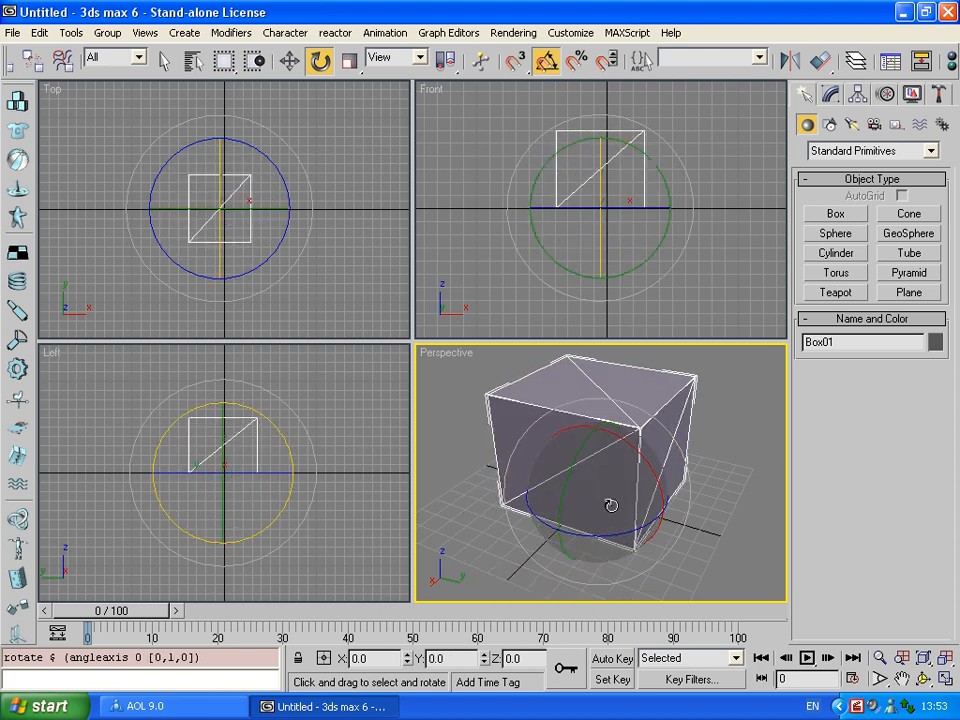
pyautogui.press('w')
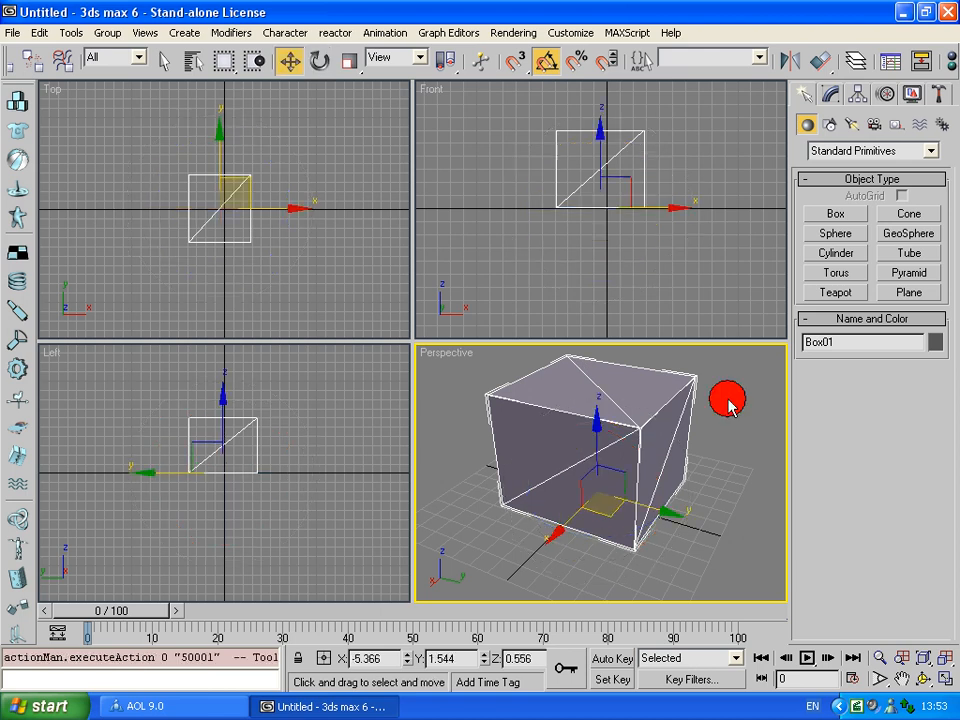
pyautogui.click(728, 406)
pyautogui.click(616, 403)
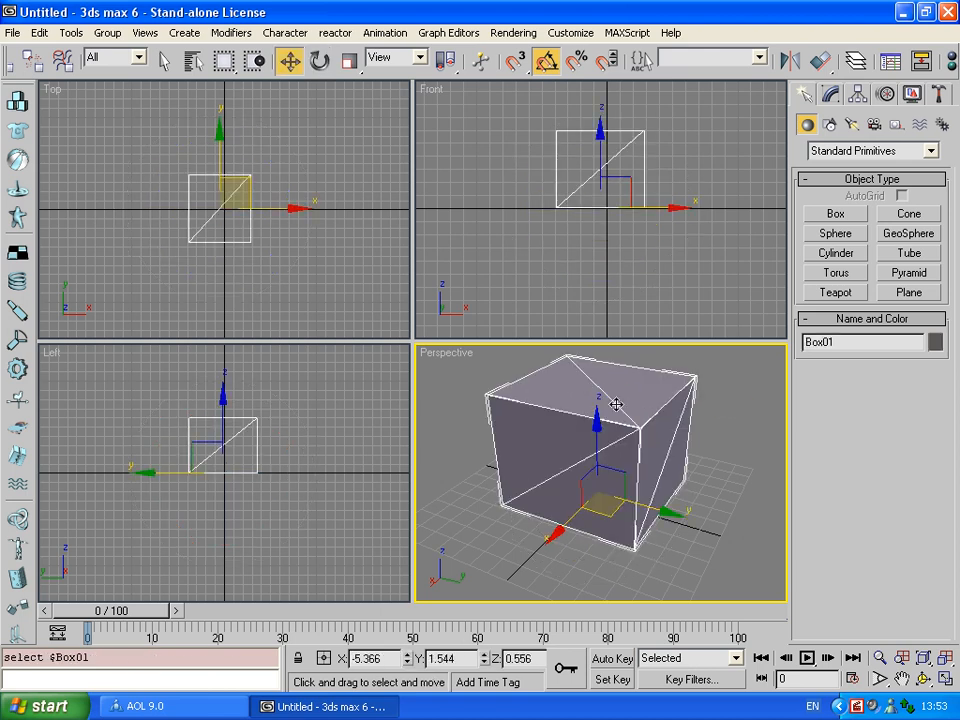
pyautogui.click(831, 96)
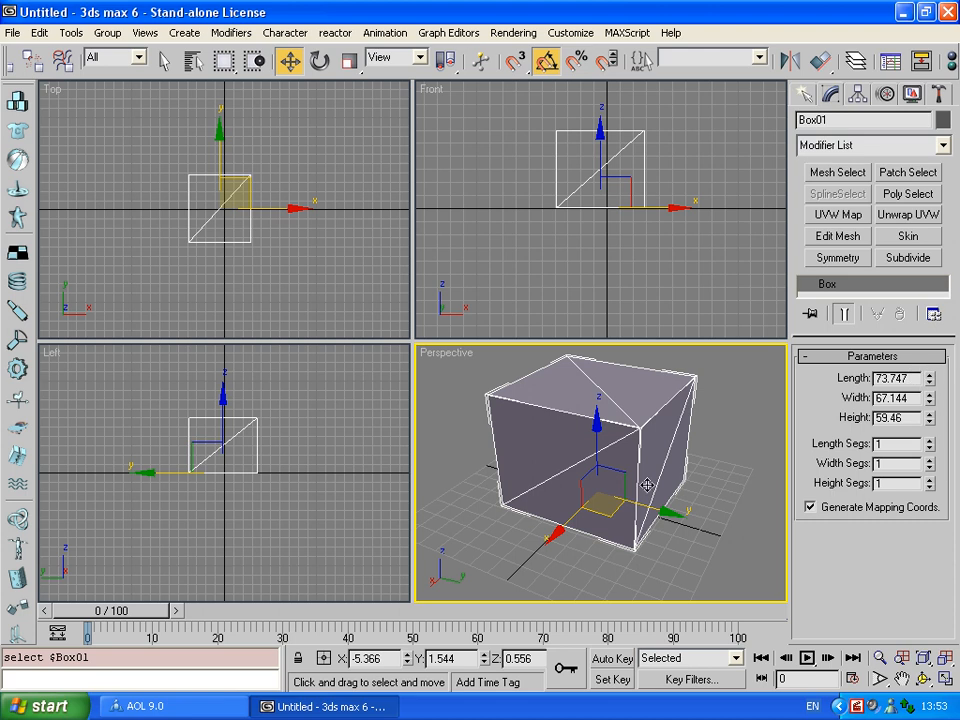
pyautogui.moveTo(932, 381); pyautogui.dragTo(932, 420)
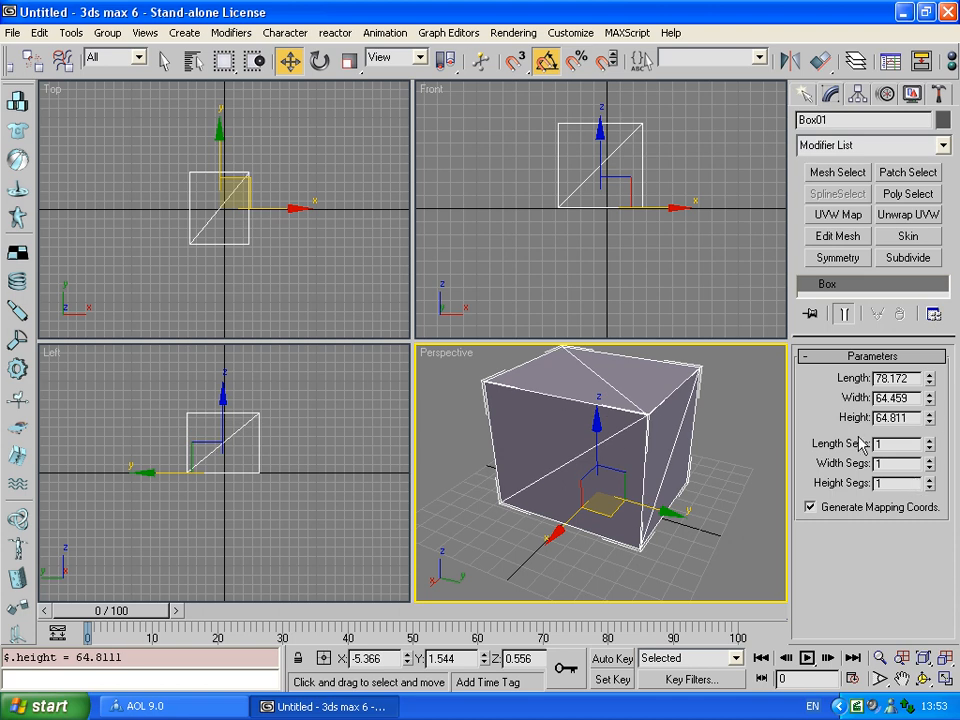
# - Set the box's length, width and height segments to 3 each
pyautogui.moveTo(690, 424); pyautogui.dragTo(690, 428, button='middle')
pyautogui.click(922, 678)
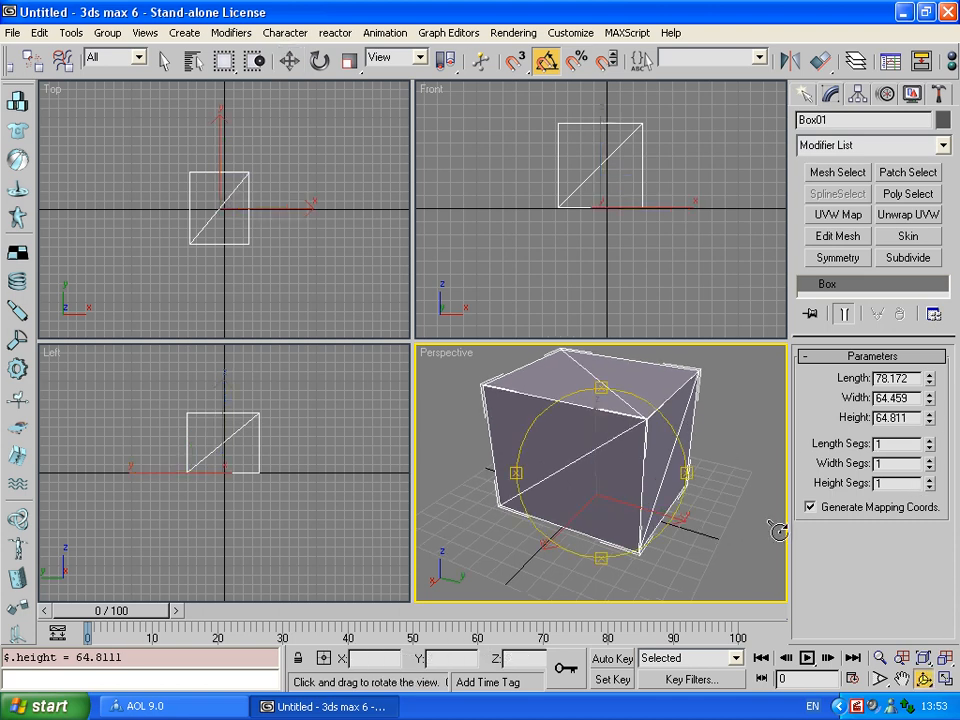
pyautogui.moveTo(591, 452); pyautogui.dragTo(523, 467)
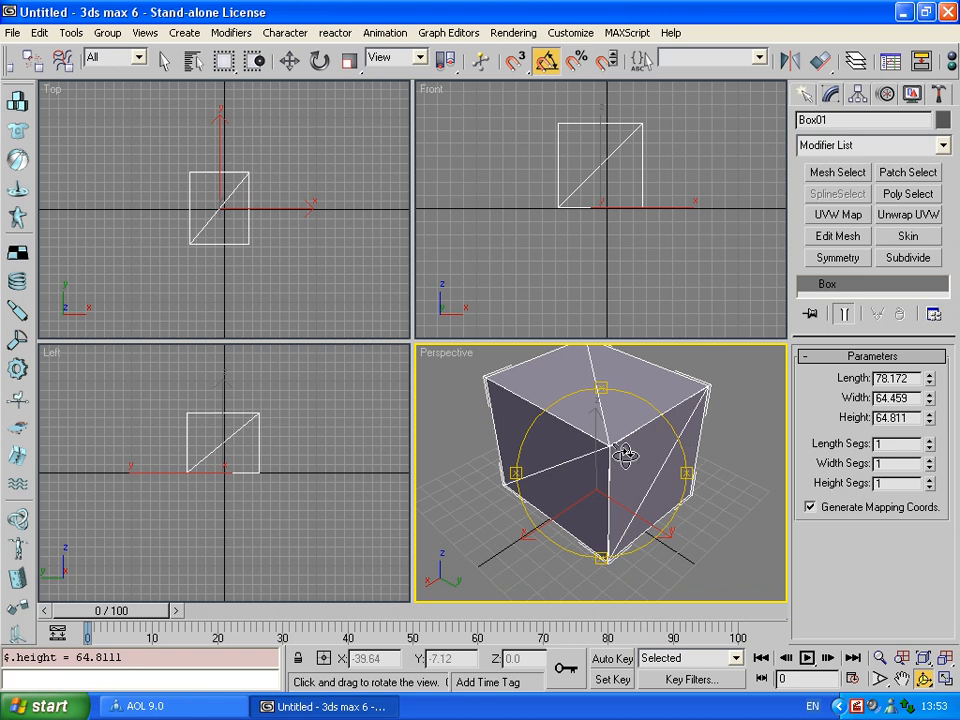
pyautogui.moveTo(628, 452); pyautogui.dragTo(677, 456)
pyautogui.moveTo(634, 420); pyautogui.dragTo(632, 447)
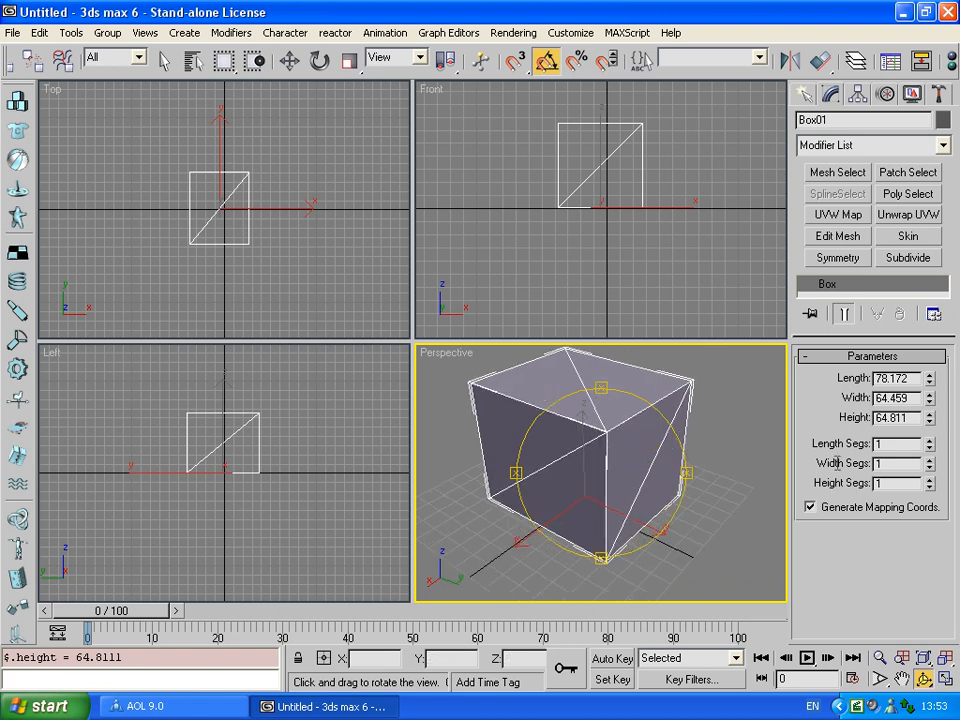
pyautogui.click(930, 440)
pyautogui.click(930, 448)
pyautogui.click(930, 439)
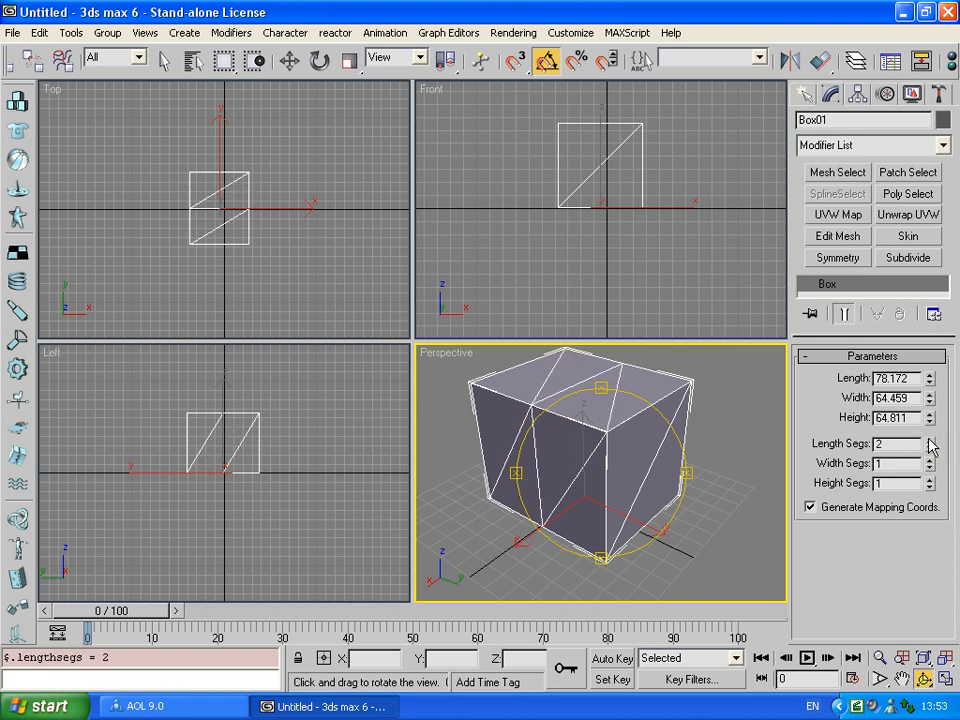
pyautogui.click(930, 439)
pyautogui.click(930, 459)
pyautogui.click(930, 459)
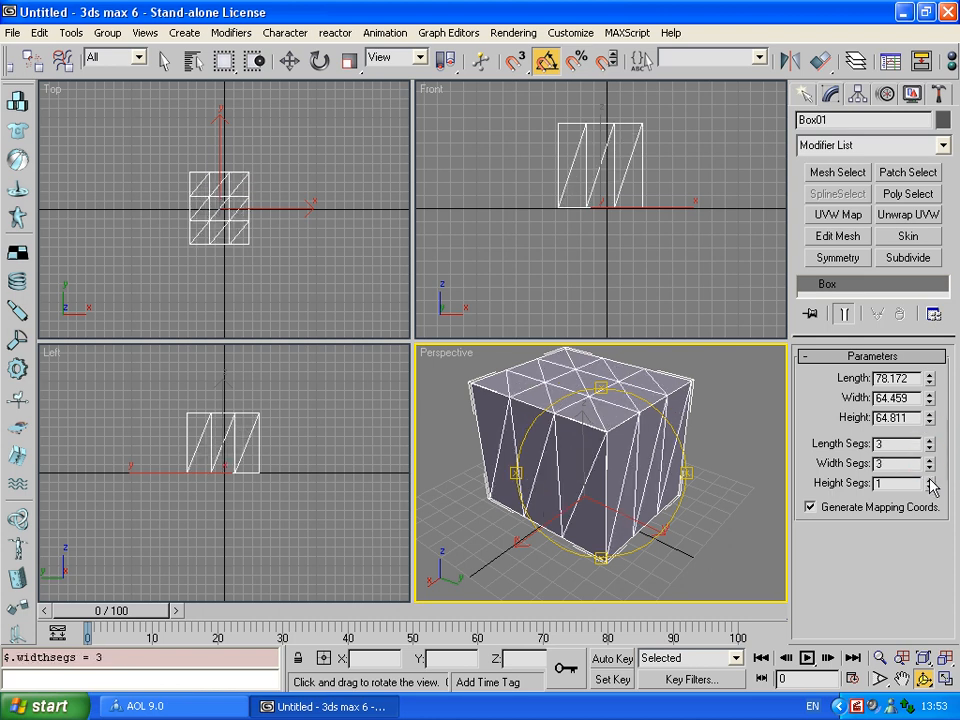
pyautogui.click(930, 480)
pyautogui.click(930, 480)
# - Reselect the box with Select and Move and shift it in the XY plane to about X -2.135, Y -6.035
pyautogui.moveTo(604, 459); pyautogui.dragTo(622, 470)
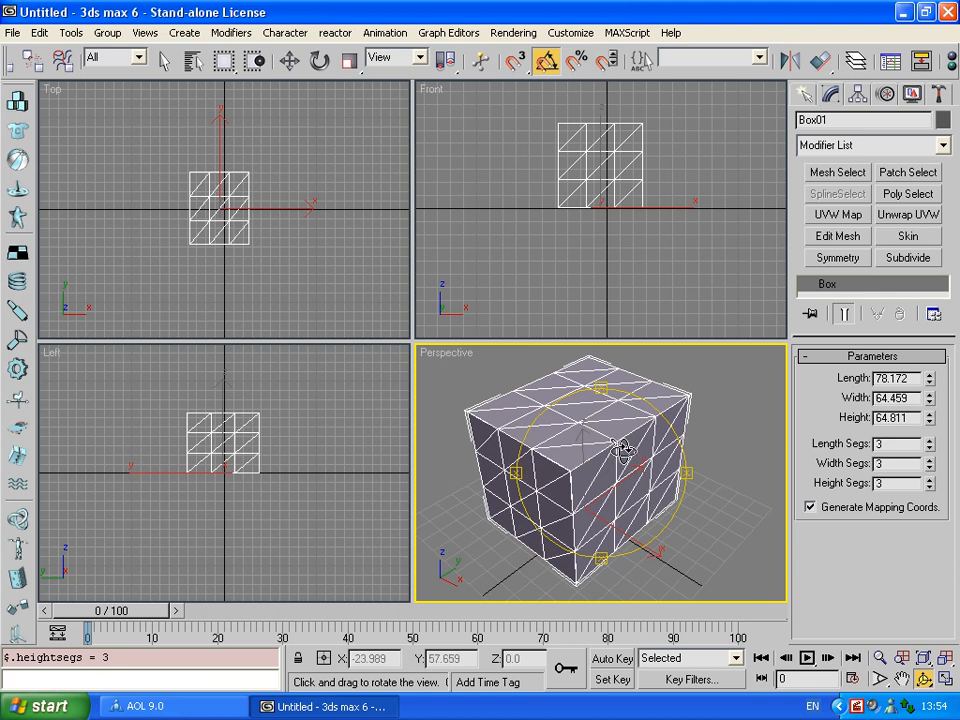
pyautogui.press('w')
pyautogui.hotkey('ctrl', 'd')
pyautogui.click(664, 400)
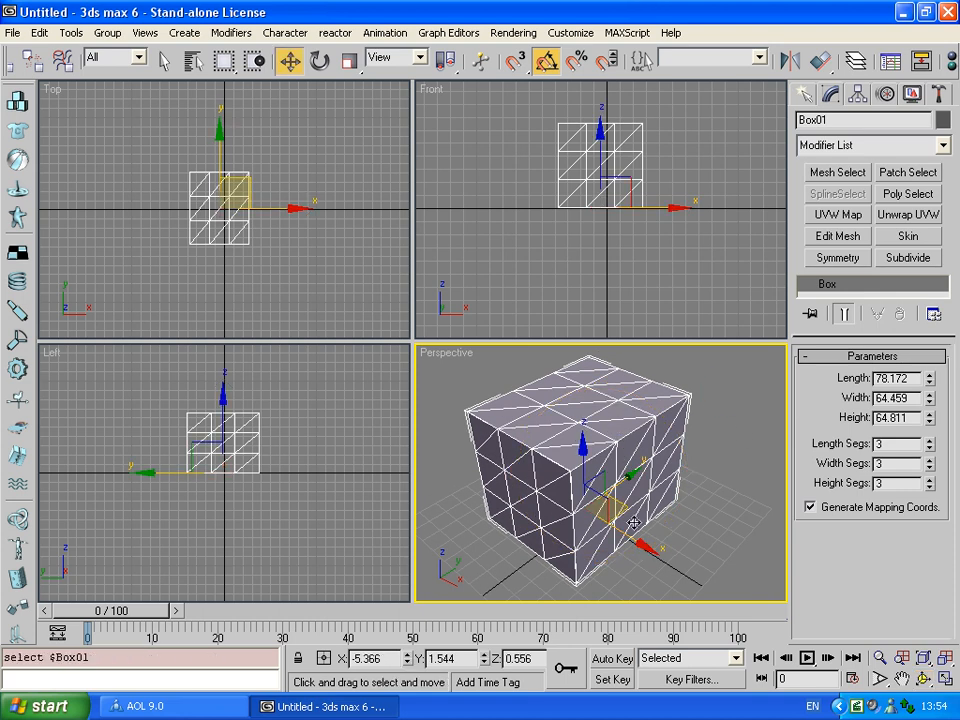
pyautogui.moveTo(622, 504); pyautogui.dragTo(645, 492)
pyautogui.click(728, 470)
# - Convert the box to an Editable Poly and reselect it in the Perspective viewport
pyautogui.click(925, 675)
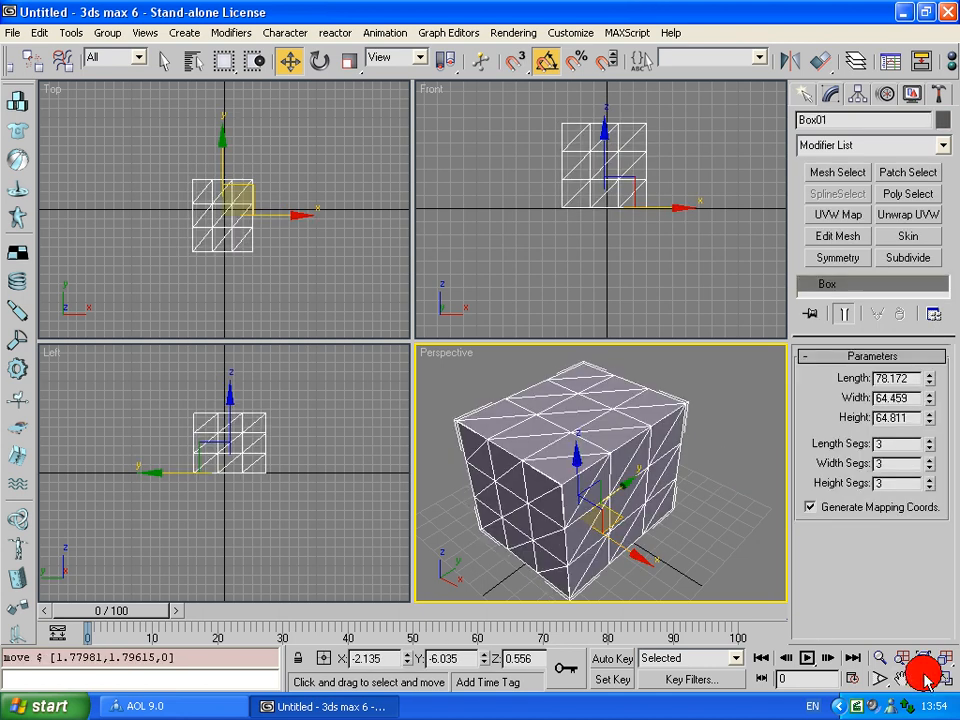
pyautogui.moveTo(575, 461); pyautogui.dragTo(564, 462)
pyautogui.press('w')
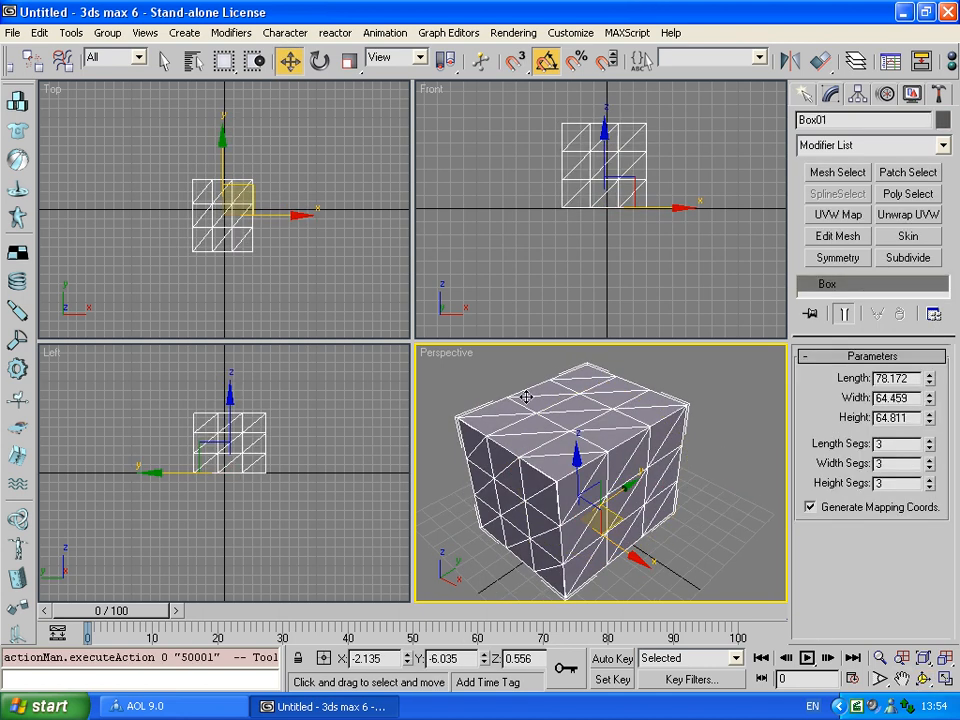
pyautogui.rightClick(591, 407)
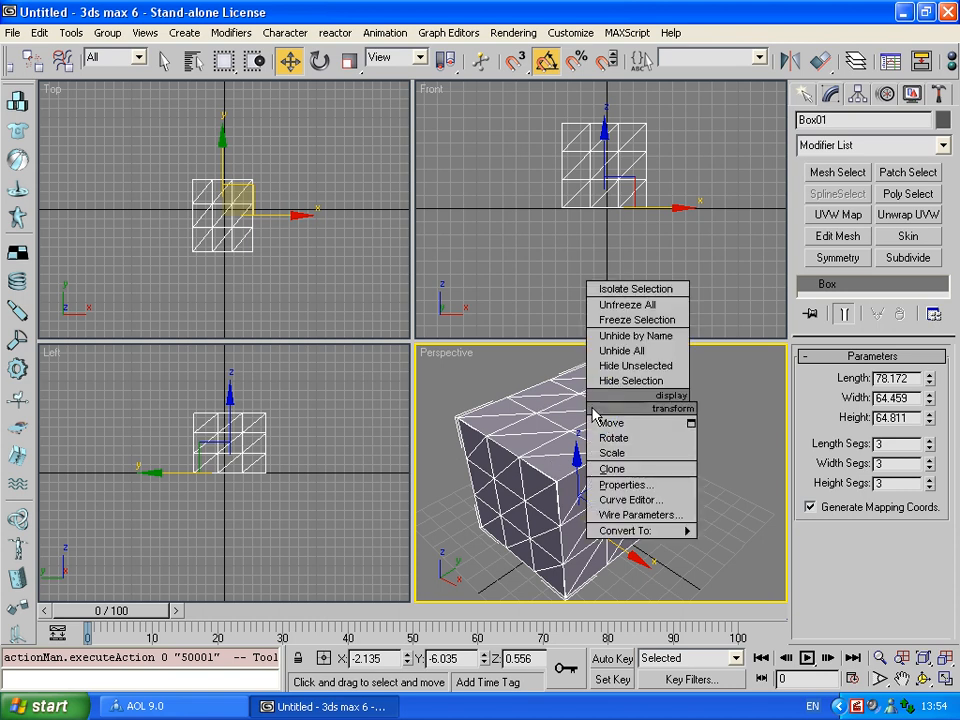
pyautogui.moveTo(645, 534)
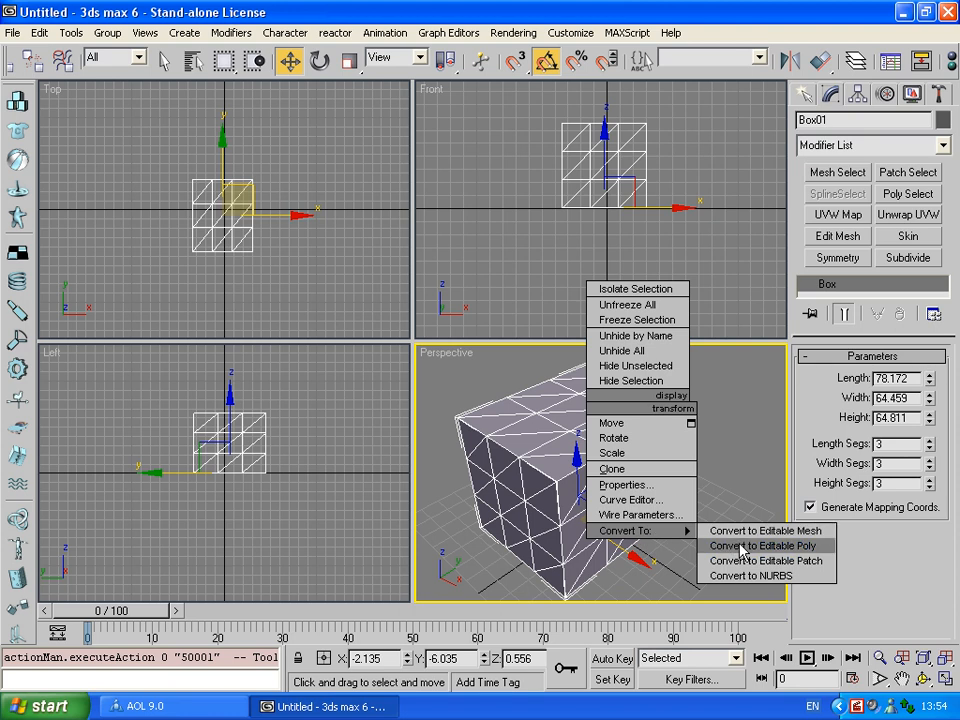
pyautogui.click(808, 548)
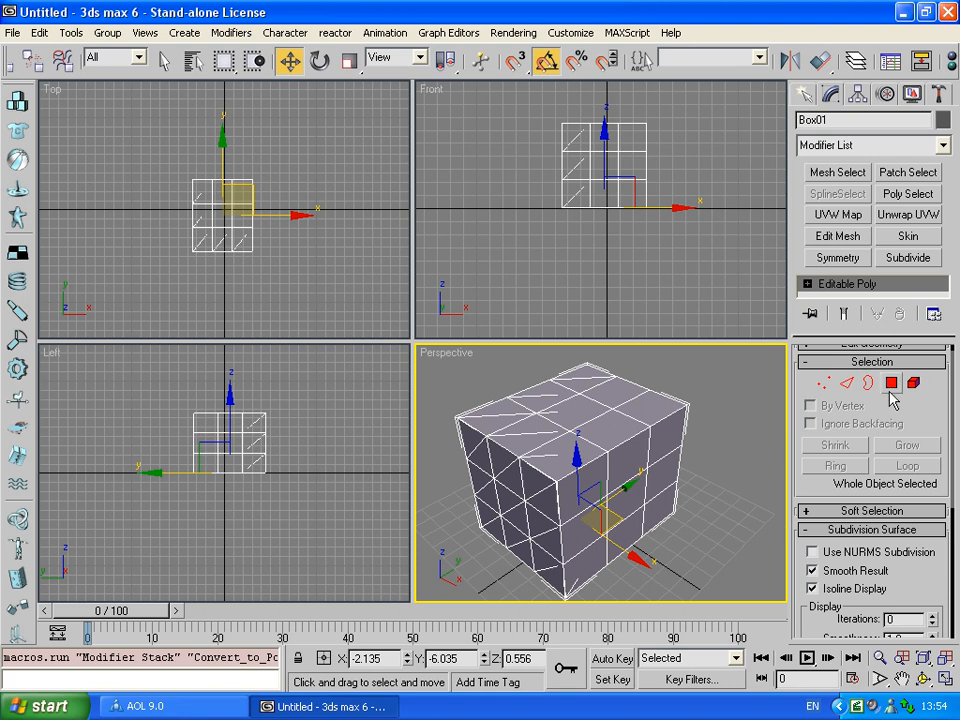
pyautogui.scroll(-5, 935, 352)
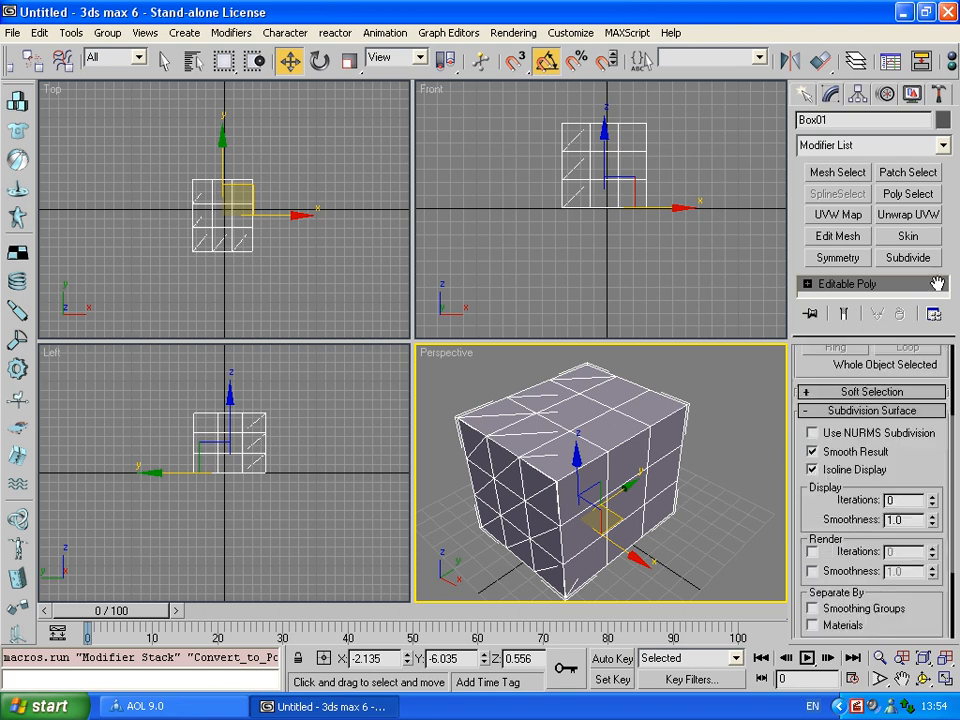
pyautogui.scroll(5, 915, 402)
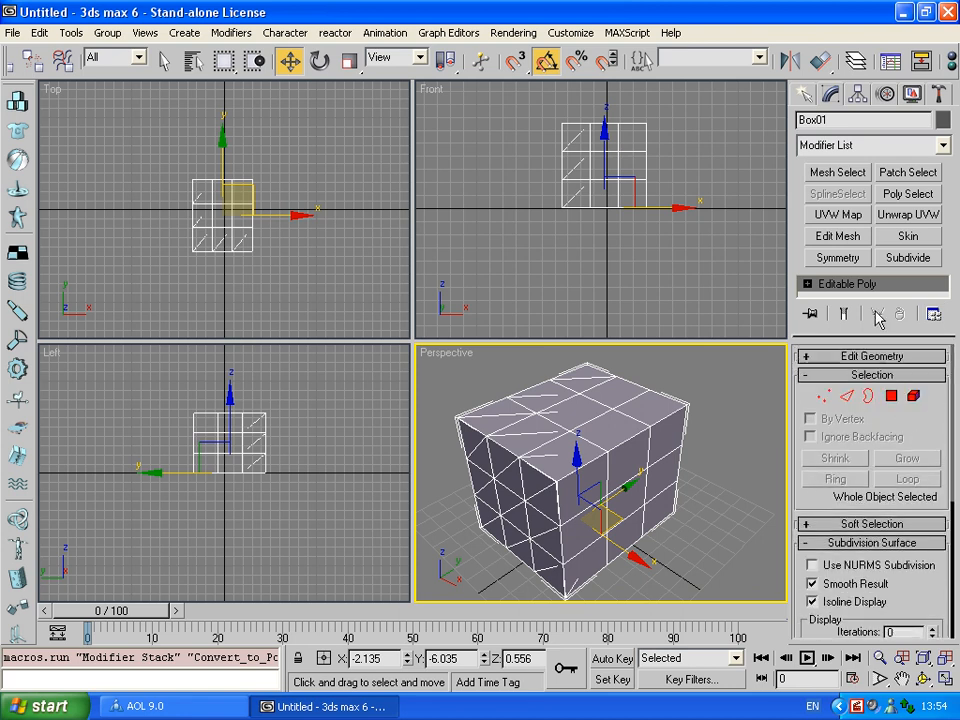
pyautogui.click(690, 404)
pyautogui.click(624, 422)
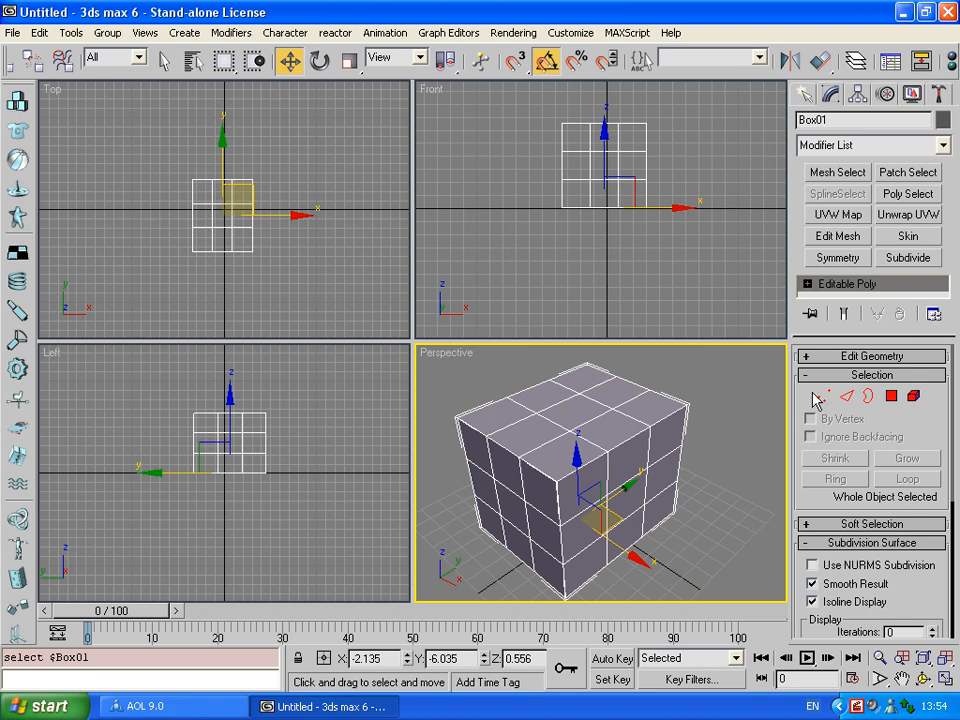
# - Step through the Edge, Border and Polygon sub-object levels of the Editable Poly, ending at Element
pyautogui.click(852, 398)
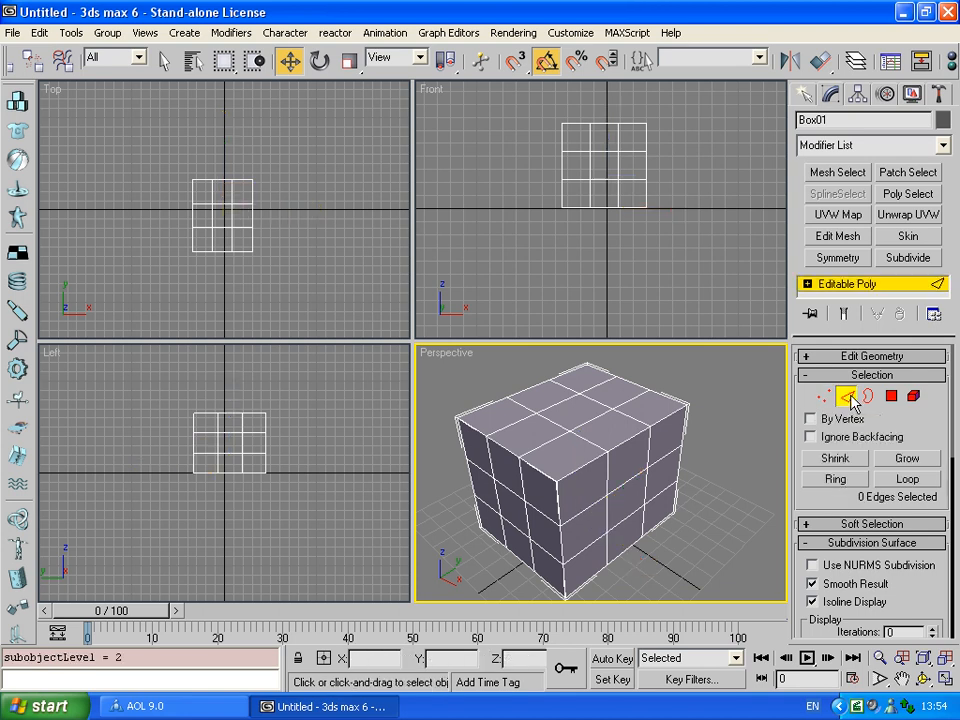
pyautogui.click(869, 397)
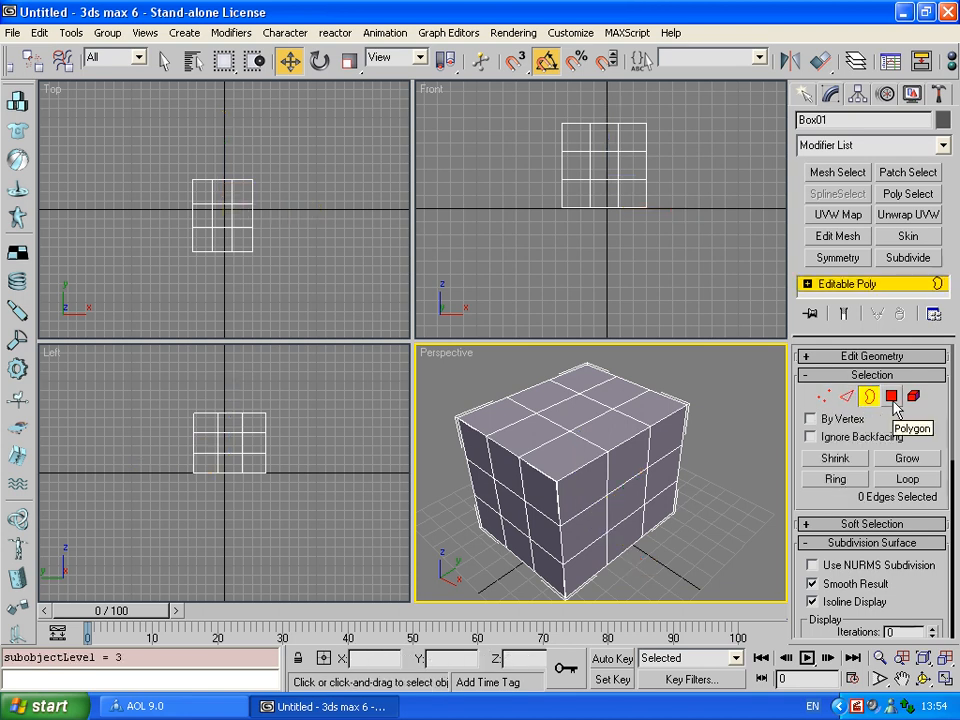
pyautogui.click(891, 396)
pyautogui.click(913, 397)
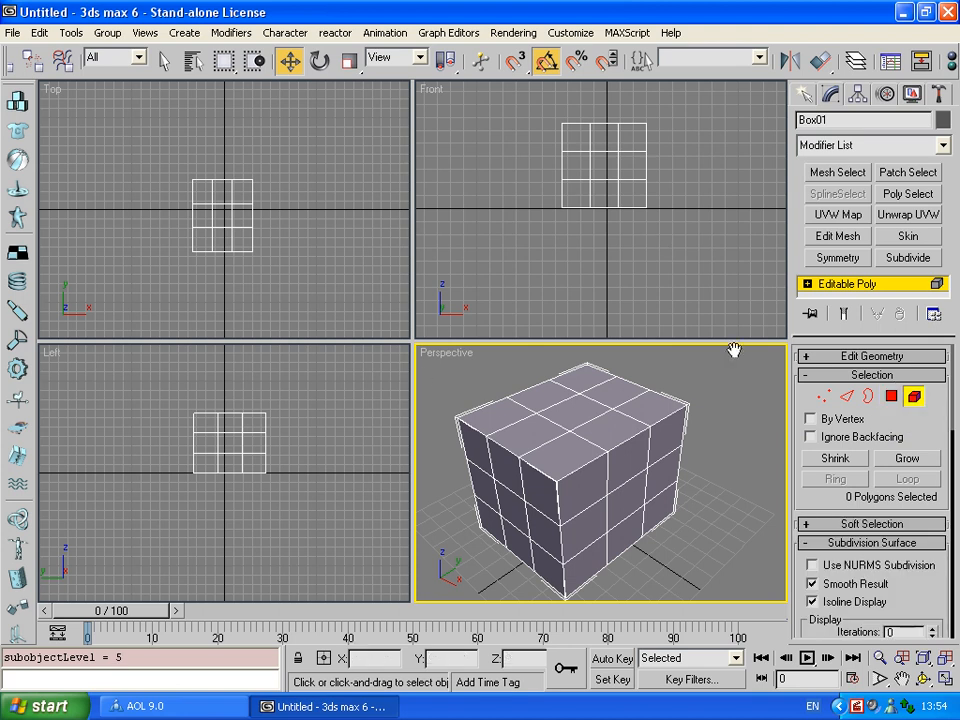
# - Select the whole box element, move it about 2.7 units along the X axis and clear the selection
pyautogui.click(640, 410)
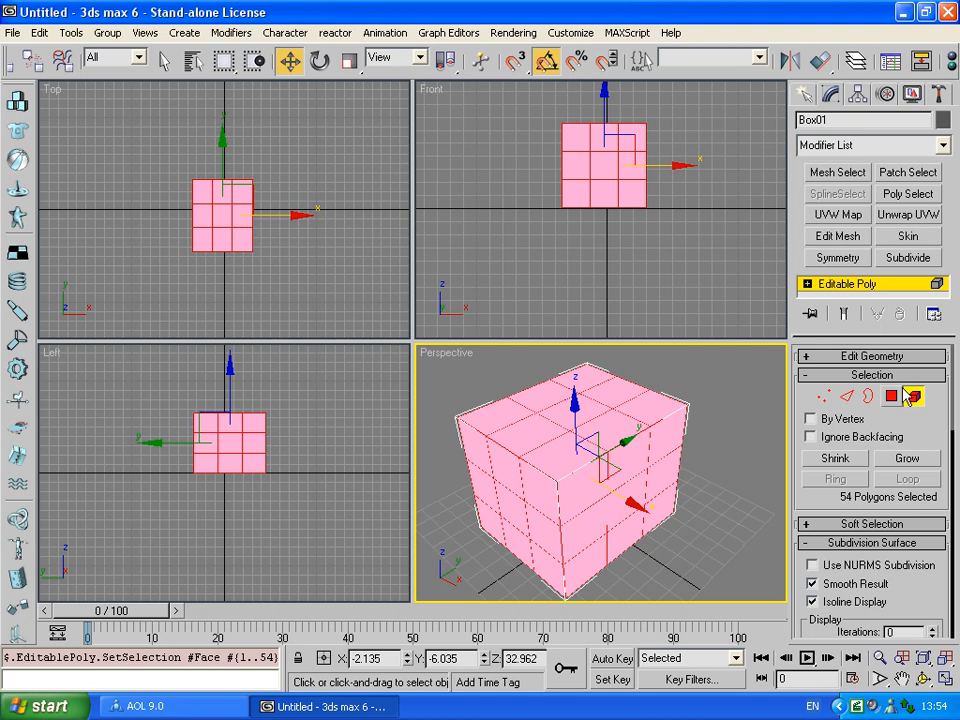
pyautogui.moveTo(570, 422); pyautogui.dragTo(577, 424)
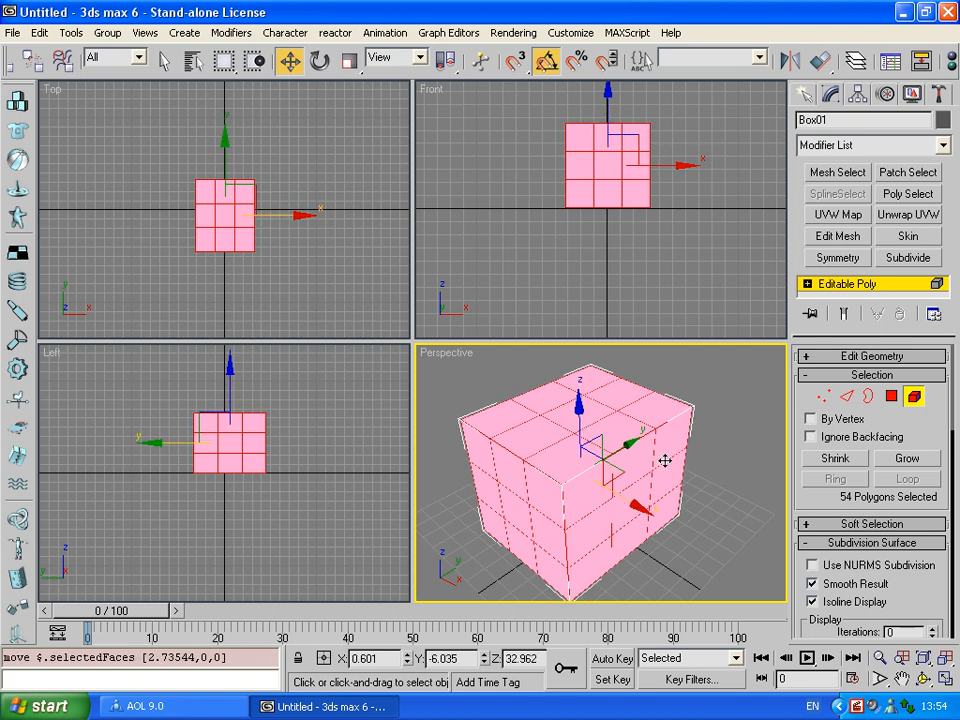
pyautogui.click(728, 416)
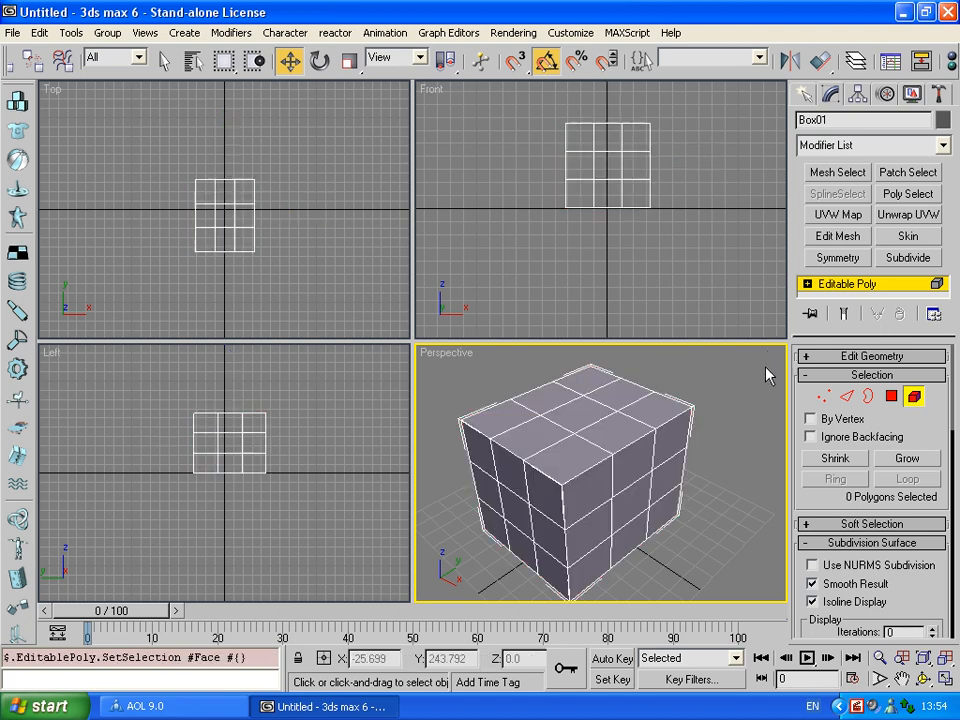
# - At Polygon level, select individual polygons on the box's upper face one after another, ending with the corner polygon at maximum X and Y
pyautogui.click(892, 397)
pyautogui.click(612, 430)
pyautogui.click(670, 458)
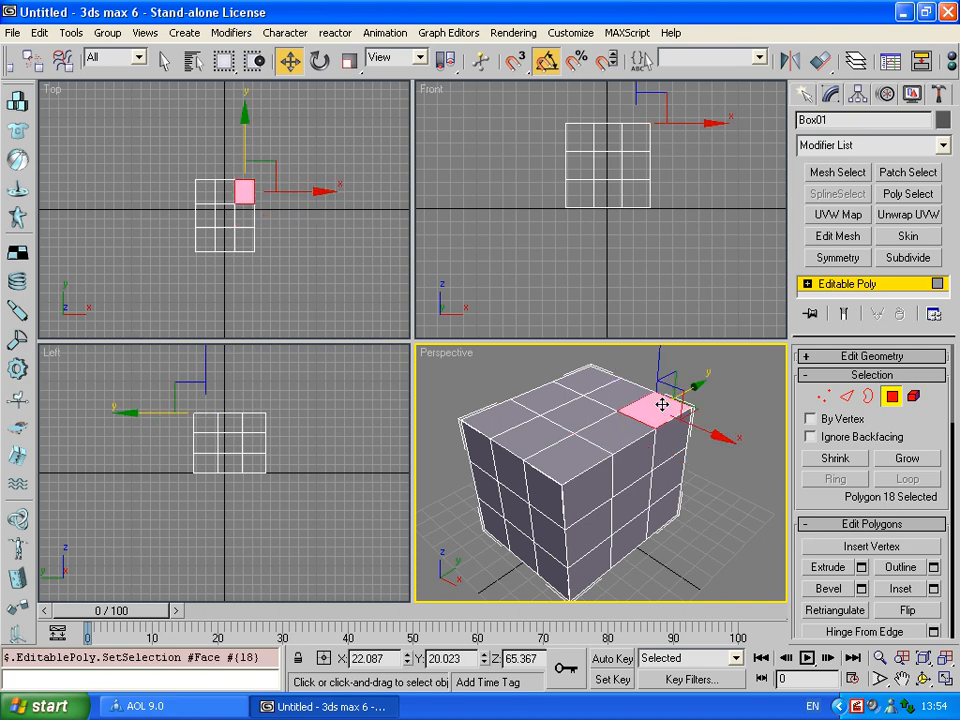
pyautogui.click(607, 436)
pyautogui.click(573, 456)
pyautogui.click(549, 437)
pyautogui.click(615, 388)
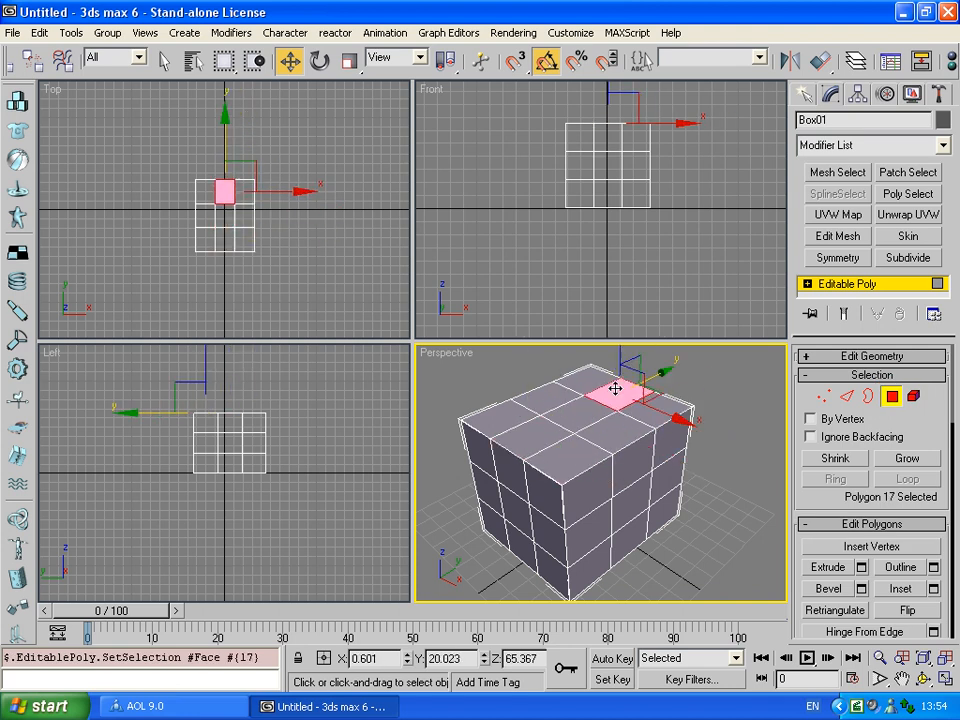
pyautogui.click(589, 375)
pyautogui.click(520, 412)
pyautogui.click(546, 435)
pyautogui.click(565, 458)
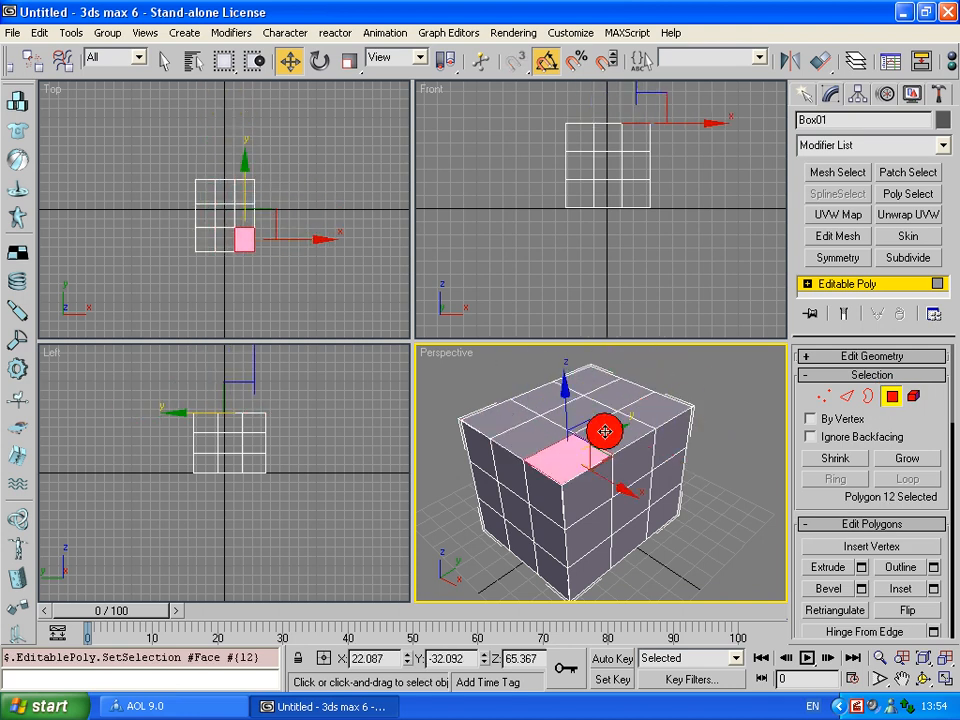
pyautogui.click(606, 429)
pyautogui.click(643, 404)
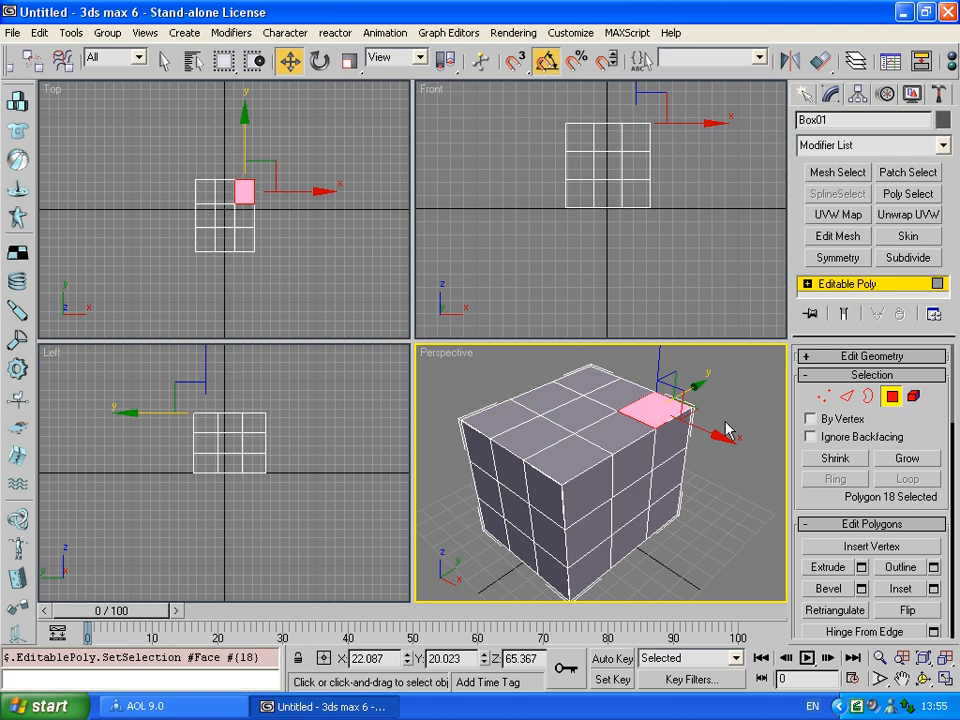
# - At Edge level, try pushing a middle vertical edge of the box's +X side inward along X, and undo the move
pyautogui.click(849, 398)
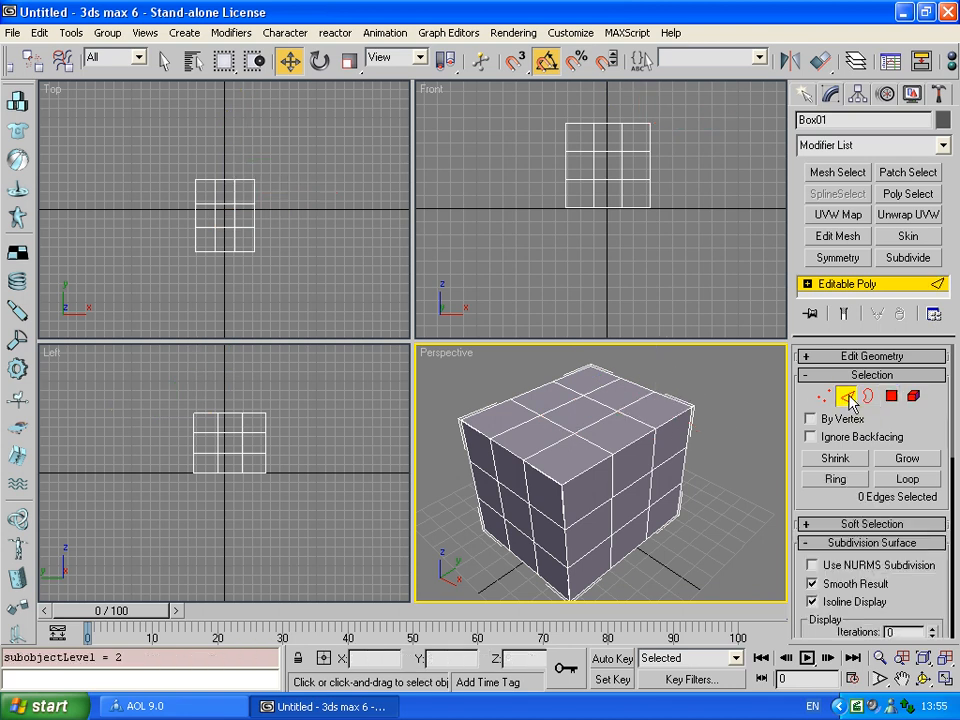
pyautogui.click(611, 477)
pyautogui.click(656, 446)
pyautogui.click(699, 515)
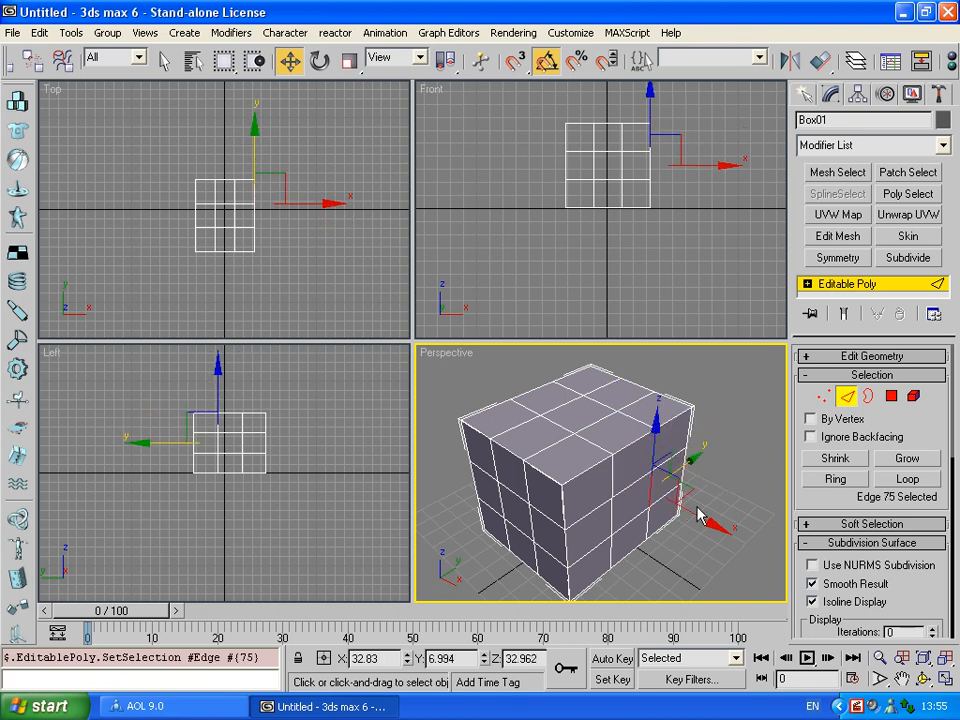
pyautogui.moveTo(699, 515)
pyautogui.mouseDown()
pyautogui.moveTo(724, 521)
pyautogui.moveTo(687, 498)
pyautogui.mouseUp()
pyautogui.click(609, 510)
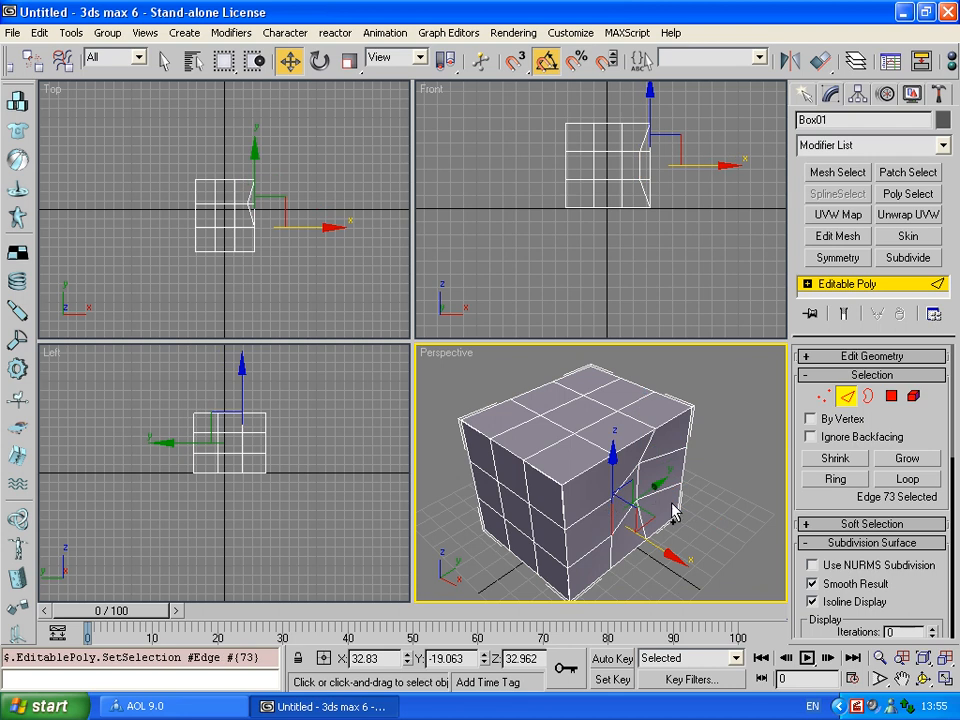
pyautogui.hotkey('ctrl', 'z')
pyautogui.hotkey('ctrl', 'z')
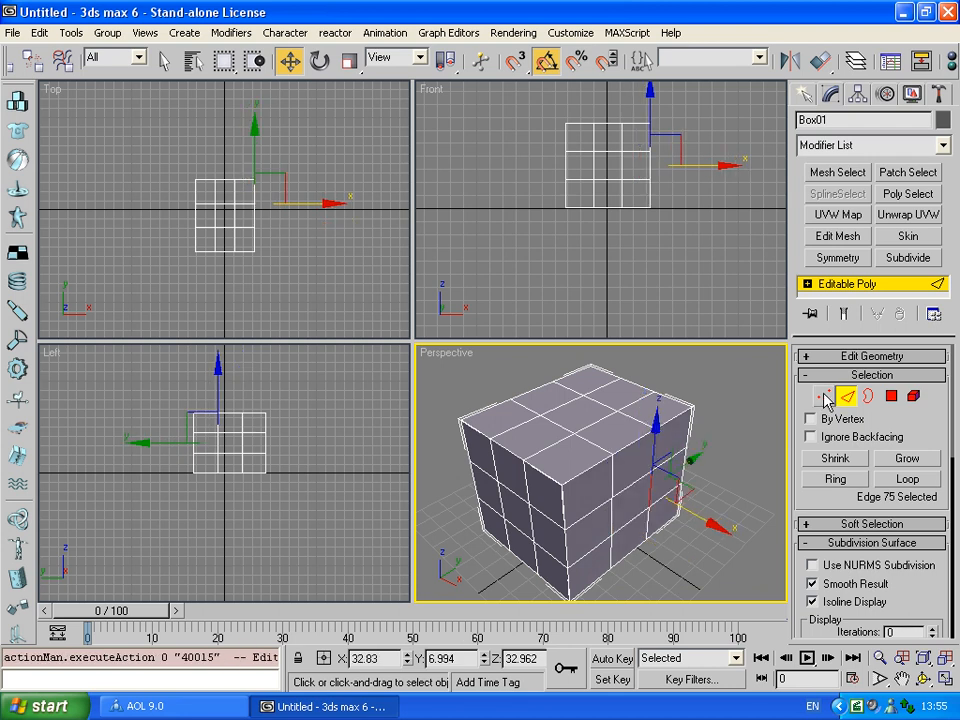
# - At Vertex level, move an inner vertex on the box's upper +X edge along Z and X, bring it back near its start and deselect it
pyautogui.click(822, 397)
pyautogui.click(664, 396)
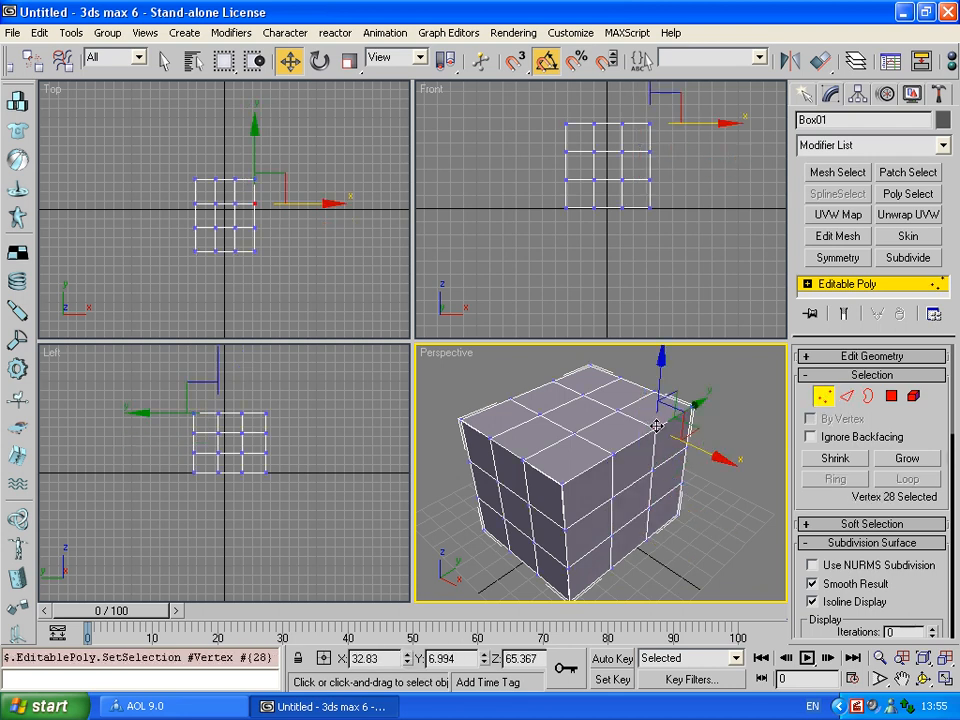
pyautogui.moveTo(664, 396); pyautogui.dragTo(664, 368)
pyautogui.moveTo(699, 439); pyautogui.dragTo(702, 441)
pyautogui.click(660, 379)
pyautogui.moveTo(651, 420); pyautogui.dragTo(691, 439)
pyautogui.moveTo(661, 370); pyautogui.dragTo(660, 376)
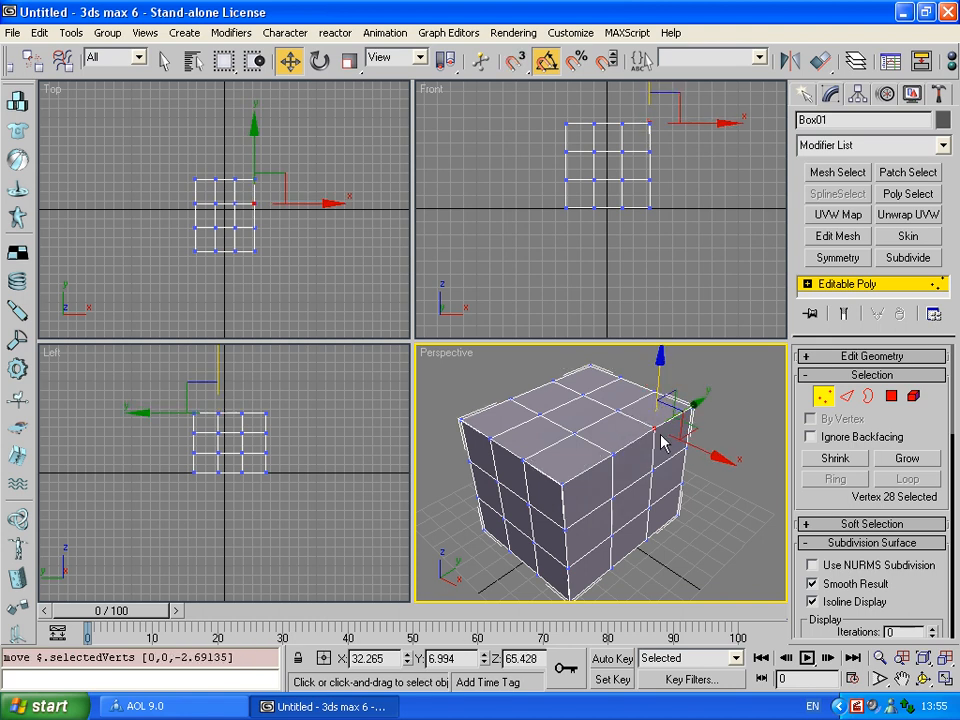
pyautogui.click(721, 367)
# - Step through the Edge, Border and Polygon sub-object levels, ending at Vertex level
pyautogui.click(923, 679)
pyautogui.moveTo(655, 480); pyautogui.dragTo(611, 465)
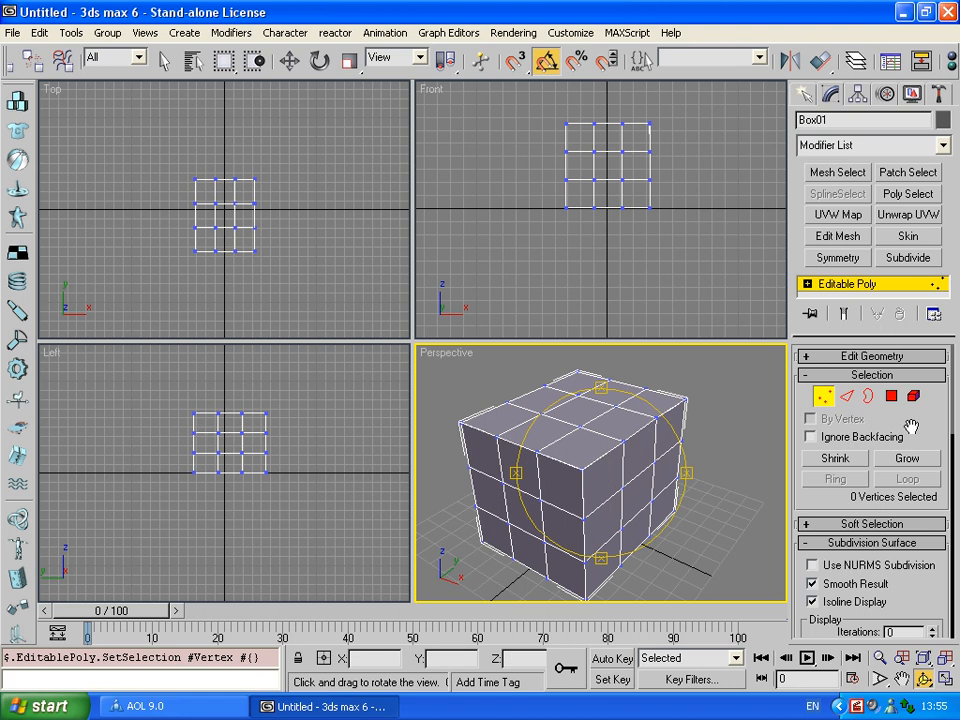
pyautogui.press('w')
pyautogui.click(846, 396)
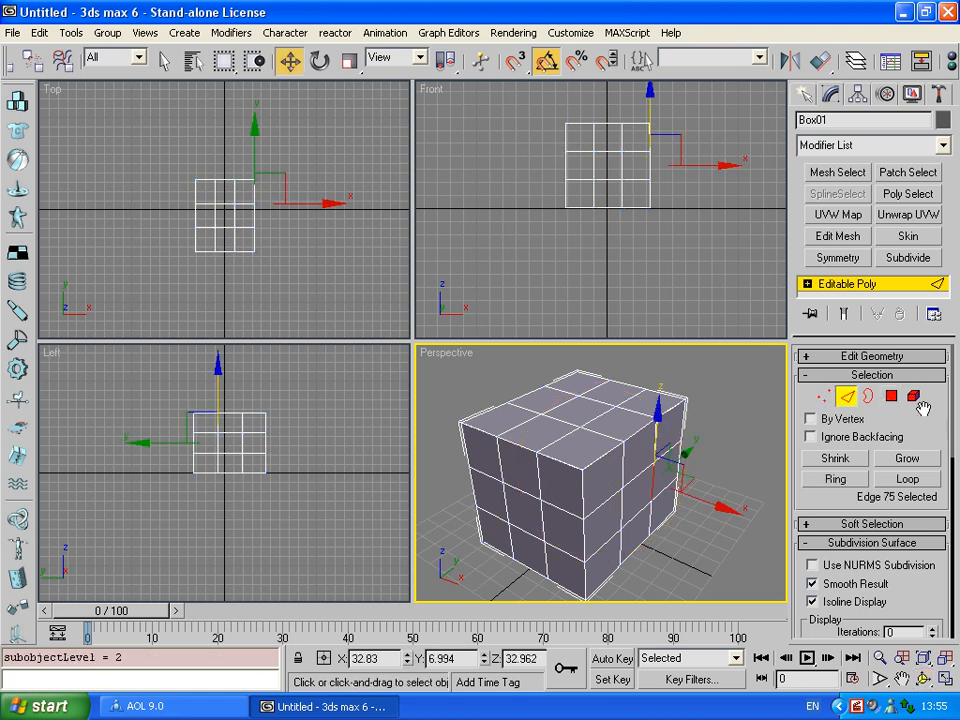
pyautogui.click(891, 396)
pyautogui.press('2')
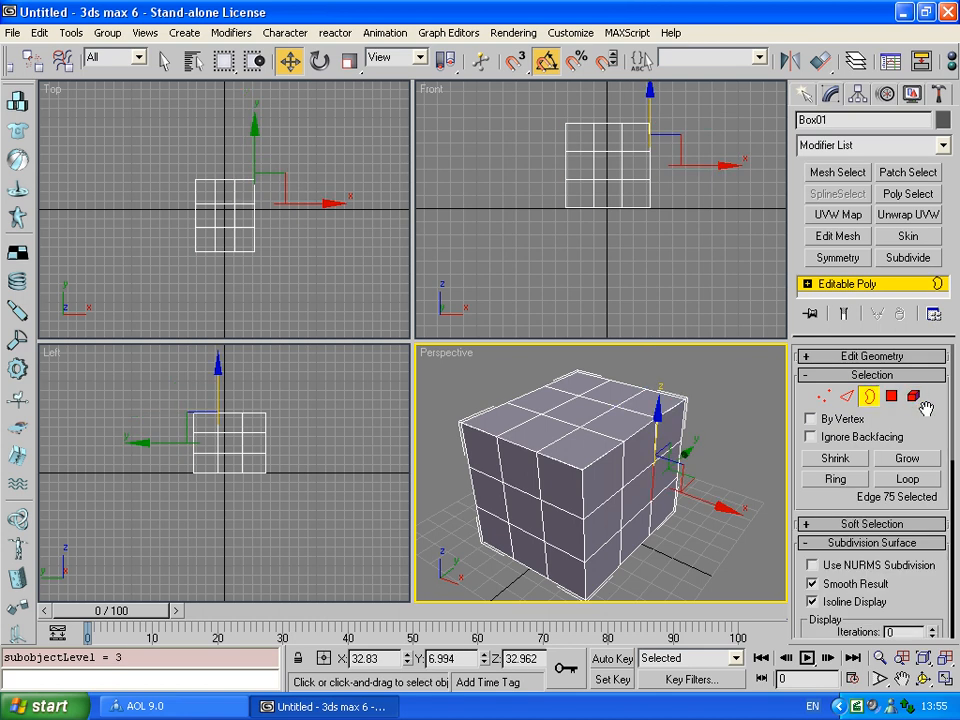
pyautogui.press('4')
pyautogui.press('2')
pyautogui.press('3')
pyautogui.press('1')
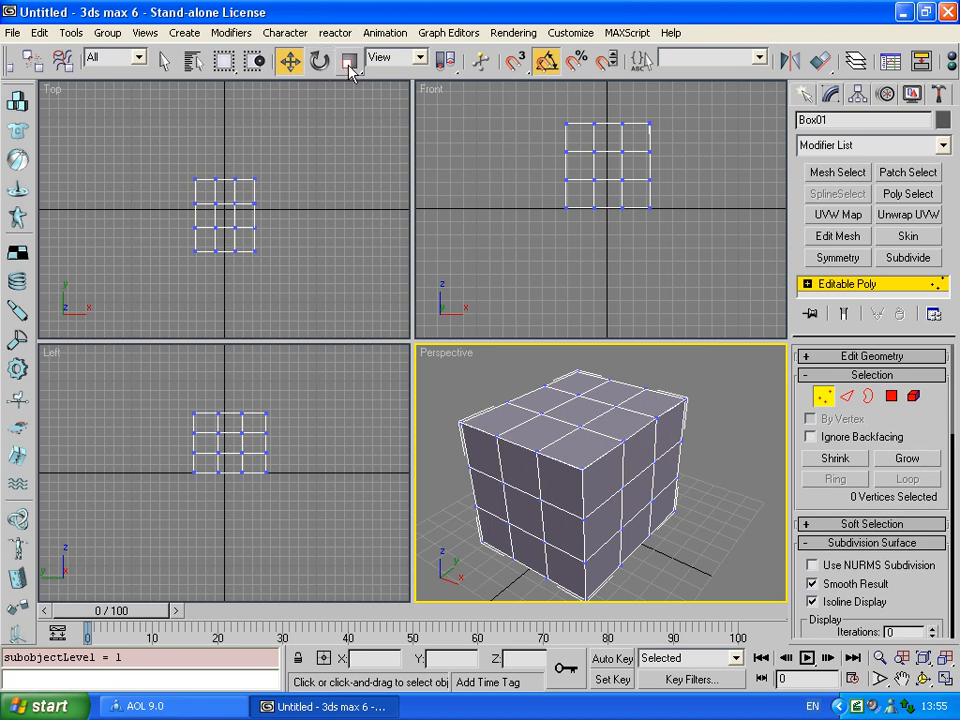
# - Cycle through the Move, Scale and Rotate transform tools, ending with Move
pyautogui.press('w')
pyautogui.press('r')
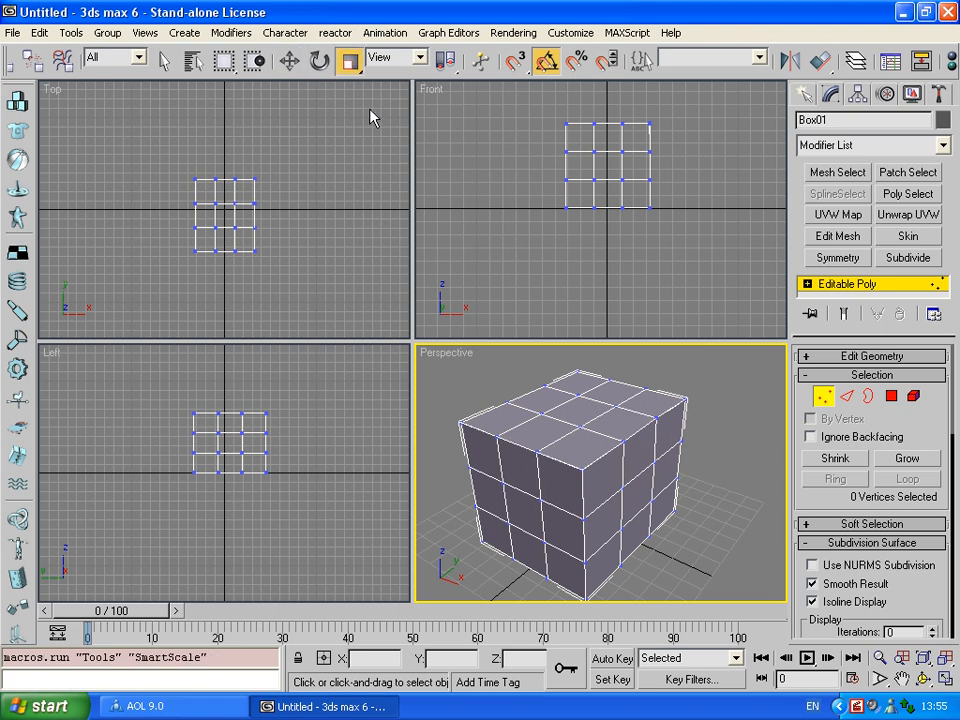
pyautogui.press('e')
pyautogui.press('r')
pyautogui.press('e')
pyautogui.press('r')
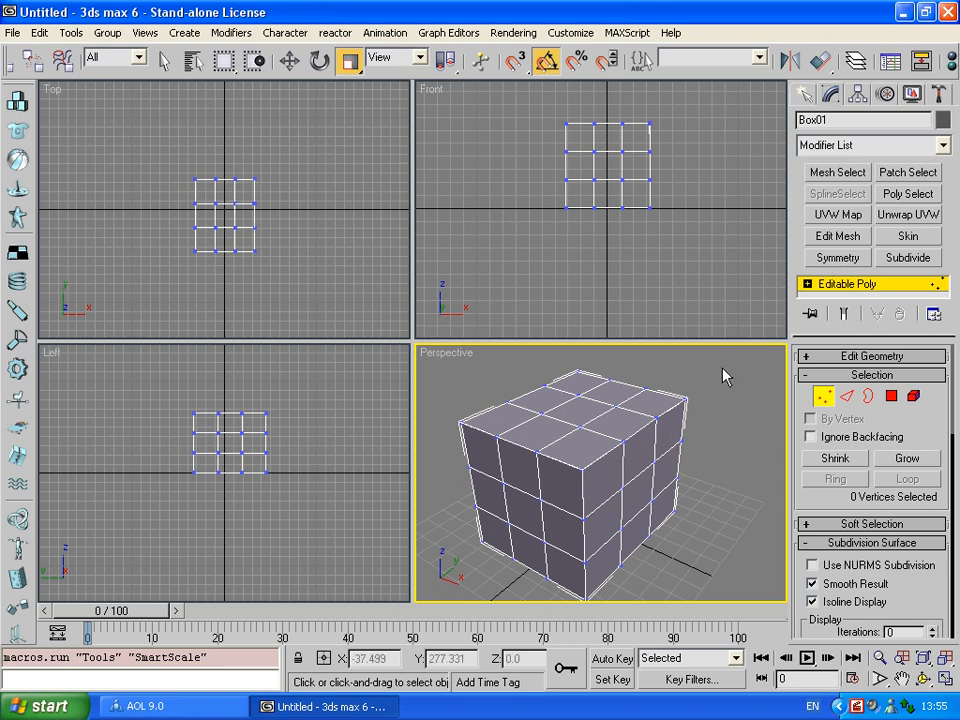
pyautogui.click(928, 680)
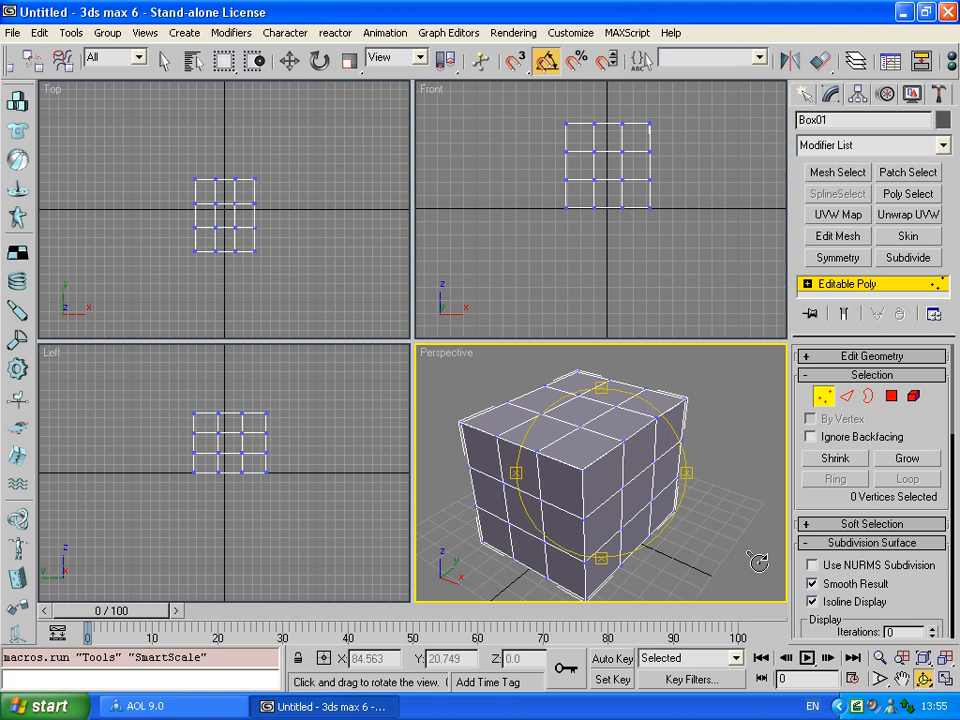
pyautogui.moveTo(615, 489); pyautogui.dragTo(615, 422)
pyautogui.moveTo(574, 484); pyautogui.dragTo(557, 482)
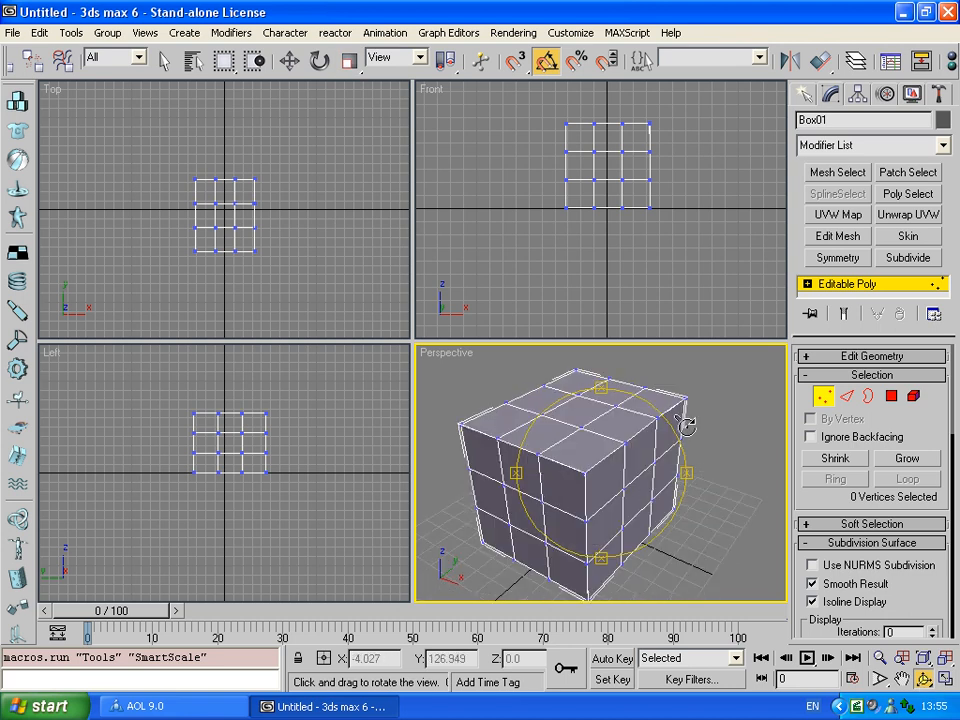
pyautogui.moveTo(679, 420); pyautogui.dragTo(628, 456)
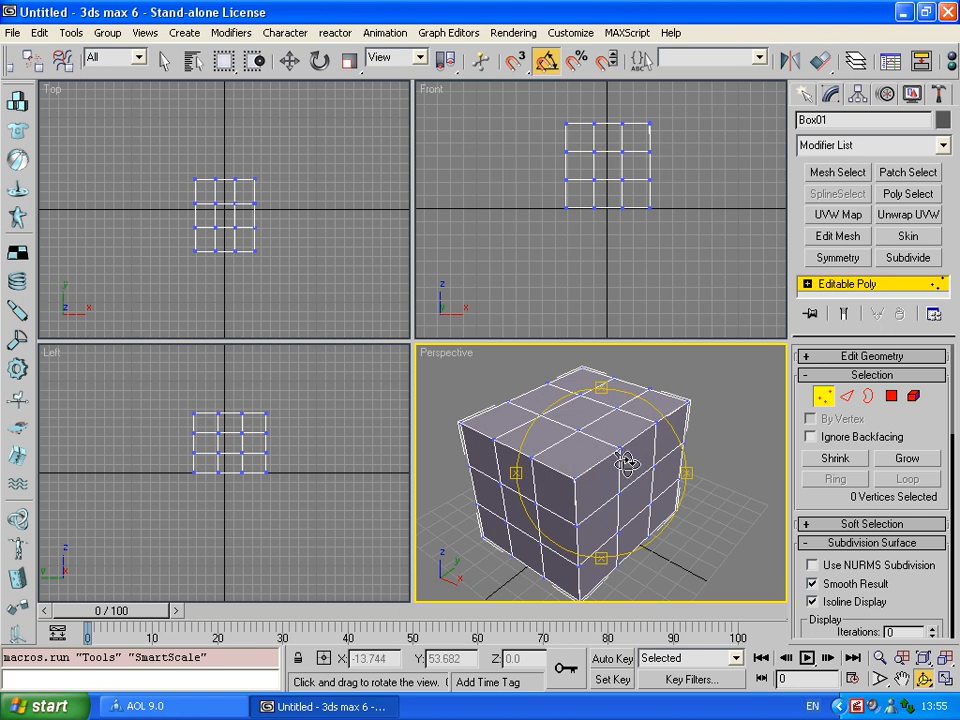
pyautogui.press('w')
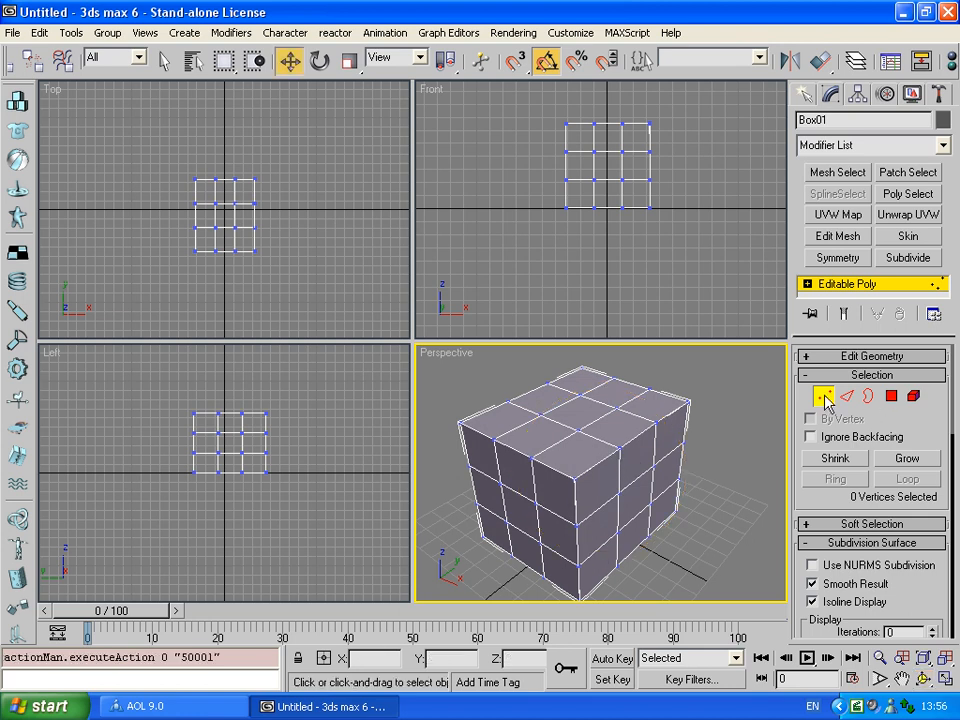
# - Try extruding the upper inner vertex nearer −Y on the box's +X side with height 14.2 and base width 8.16
pyautogui.scroll(-10, 926, 427)
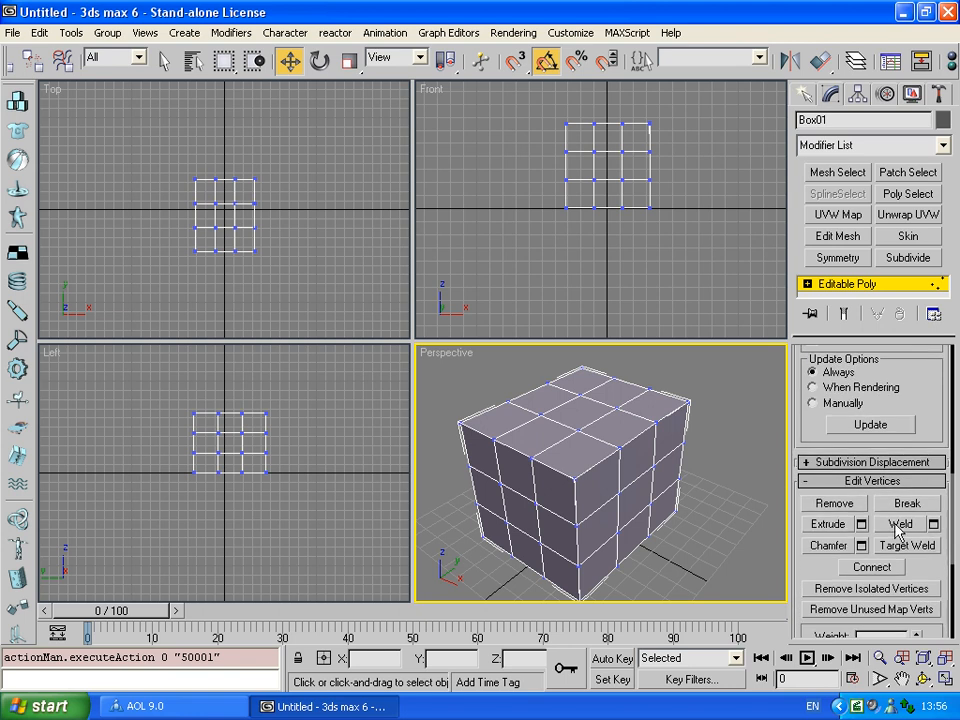
pyautogui.scroll(10, 898, 533)
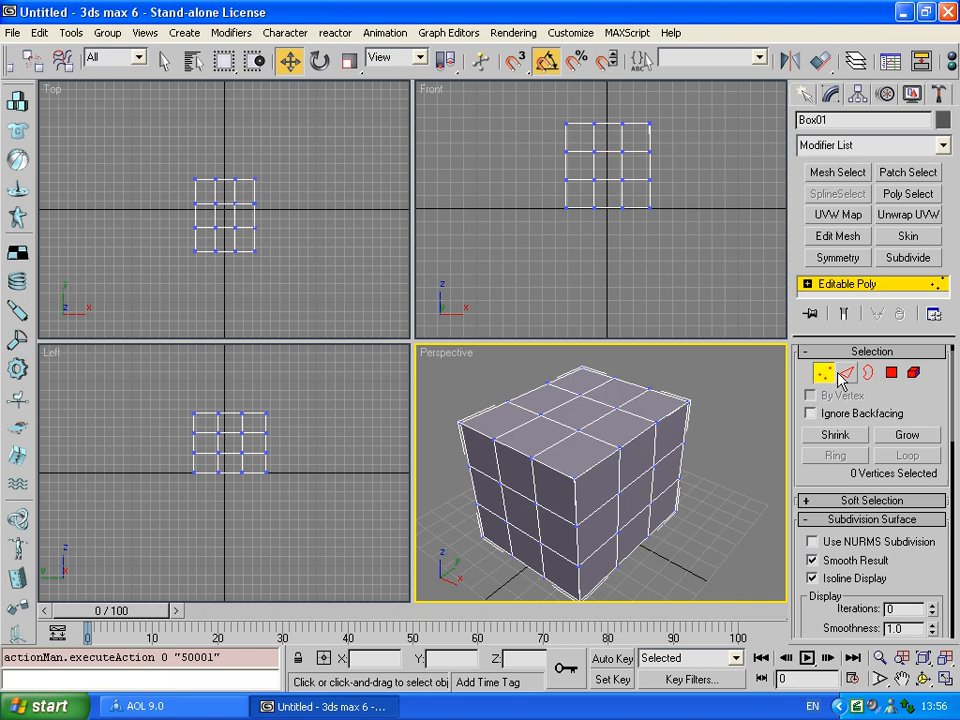
pyautogui.scroll(-10, 843, 375)
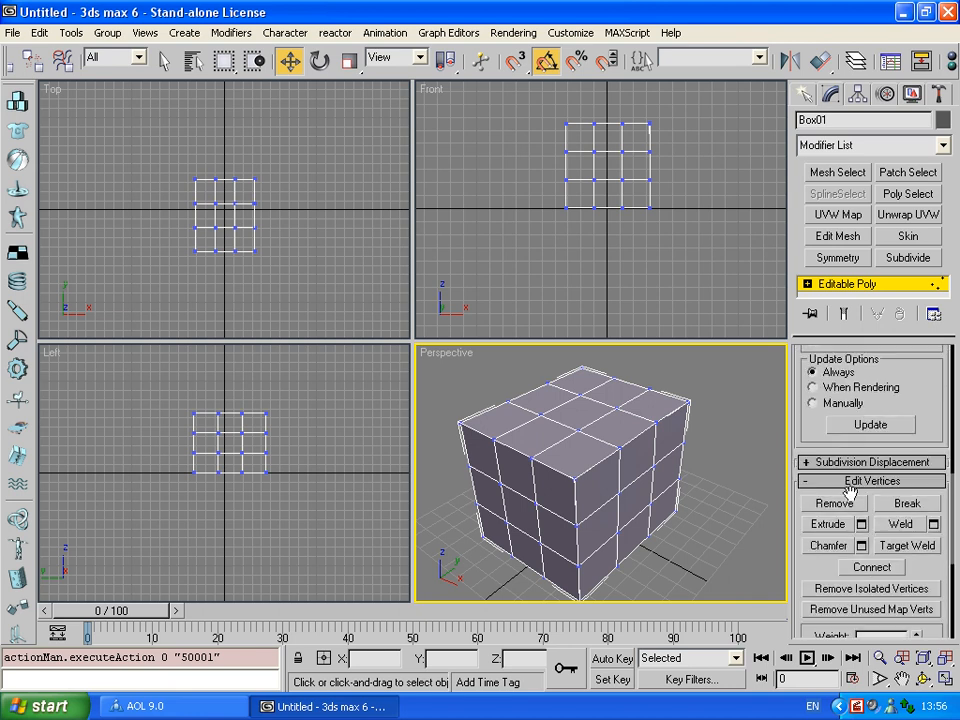
pyautogui.scroll(-2, 878, 476)
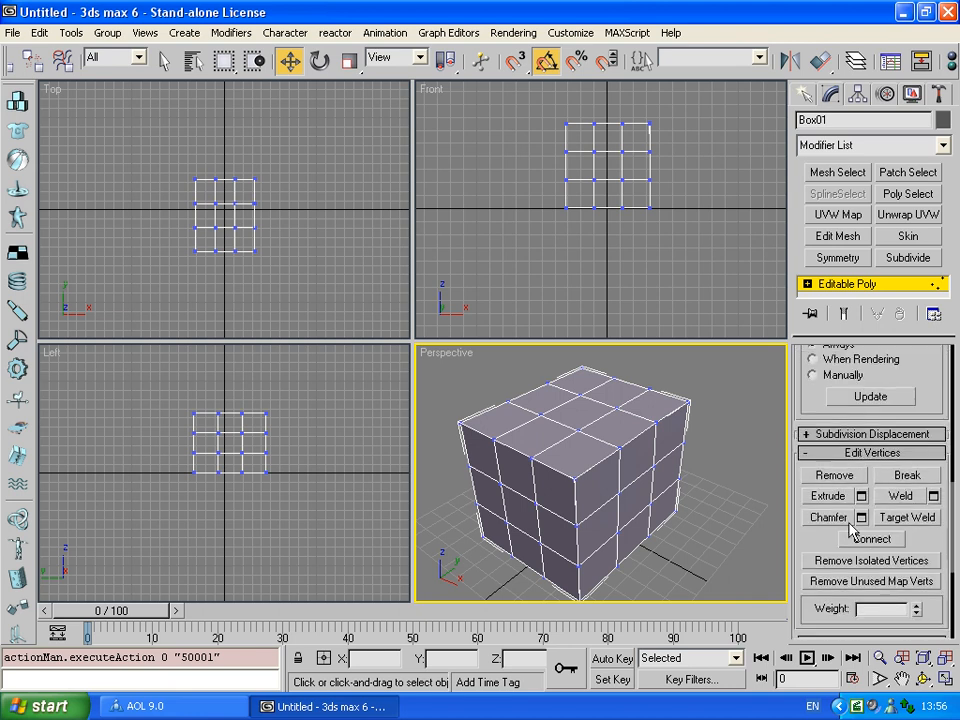
pyautogui.scroll(-2, 890, 525)
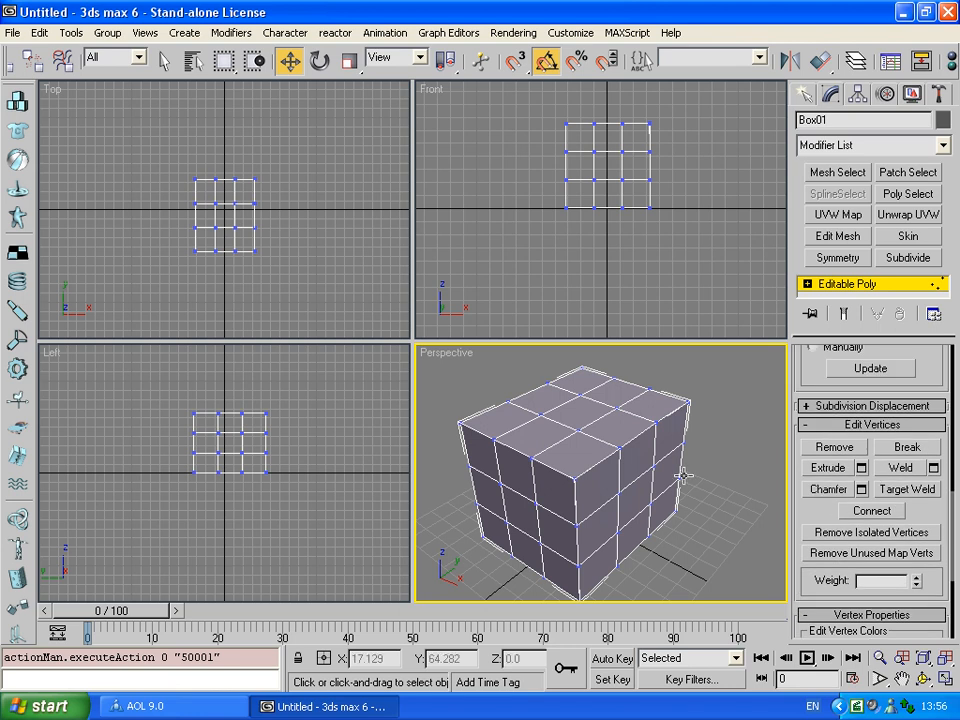
pyautogui.scroll(6, 602, 474)
pyautogui.scroll(-6, 597, 418)
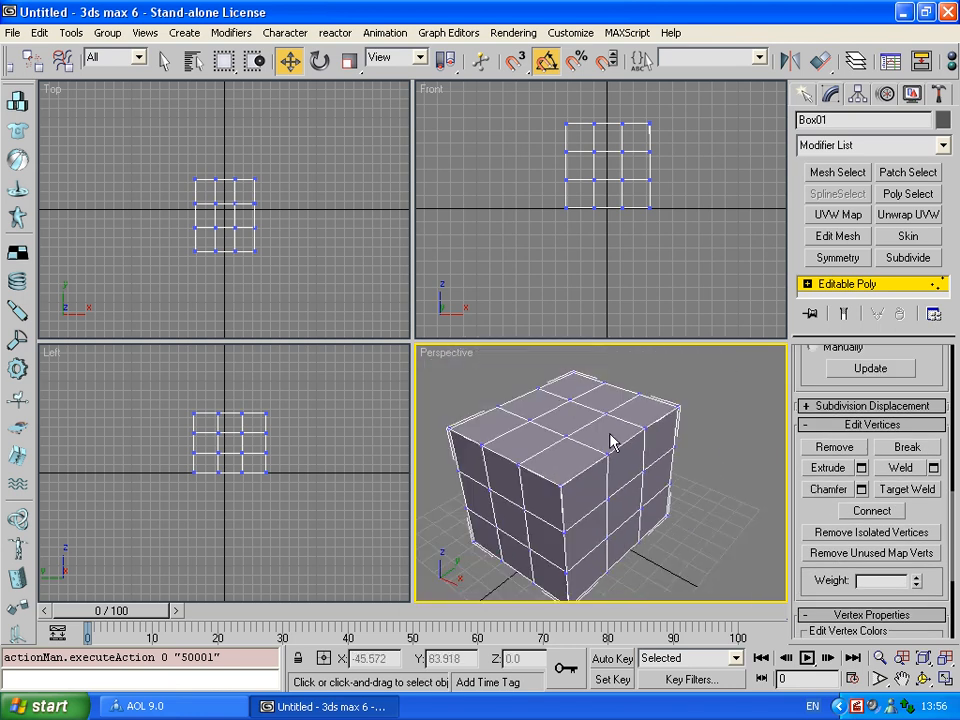
pyautogui.scroll(6, 615, 546)
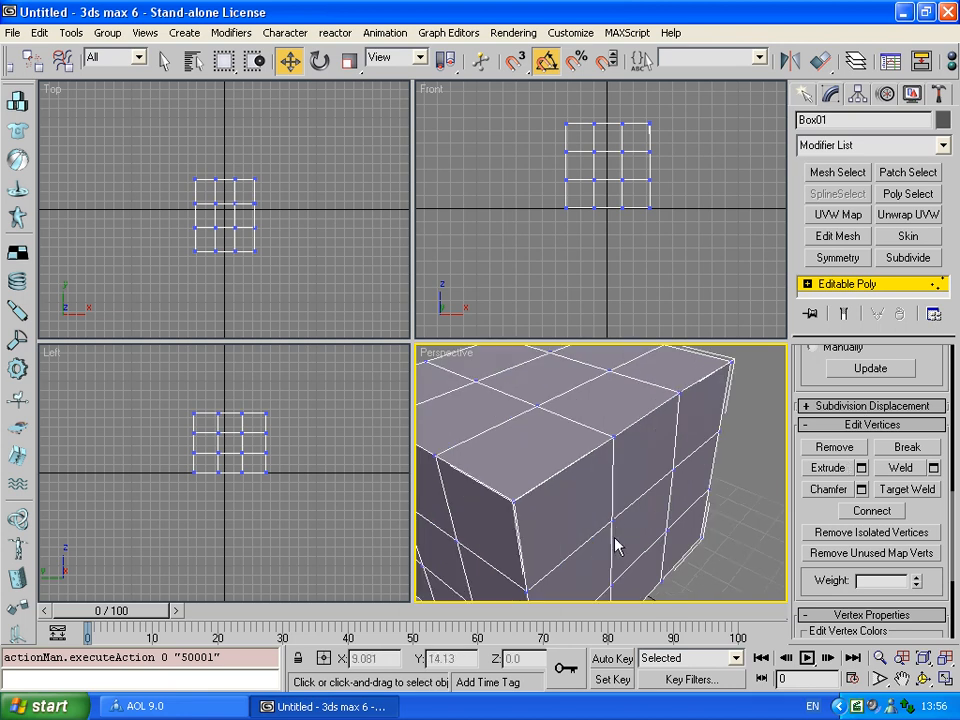
pyautogui.click(611, 516)
pyautogui.click(828, 467)
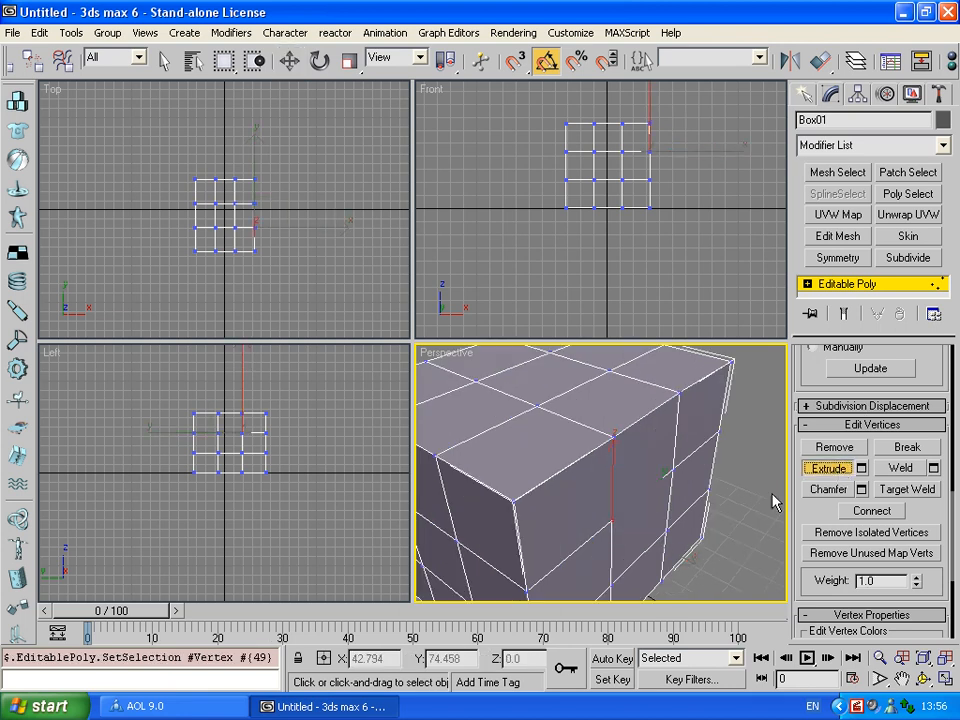
pyautogui.click(861, 468)
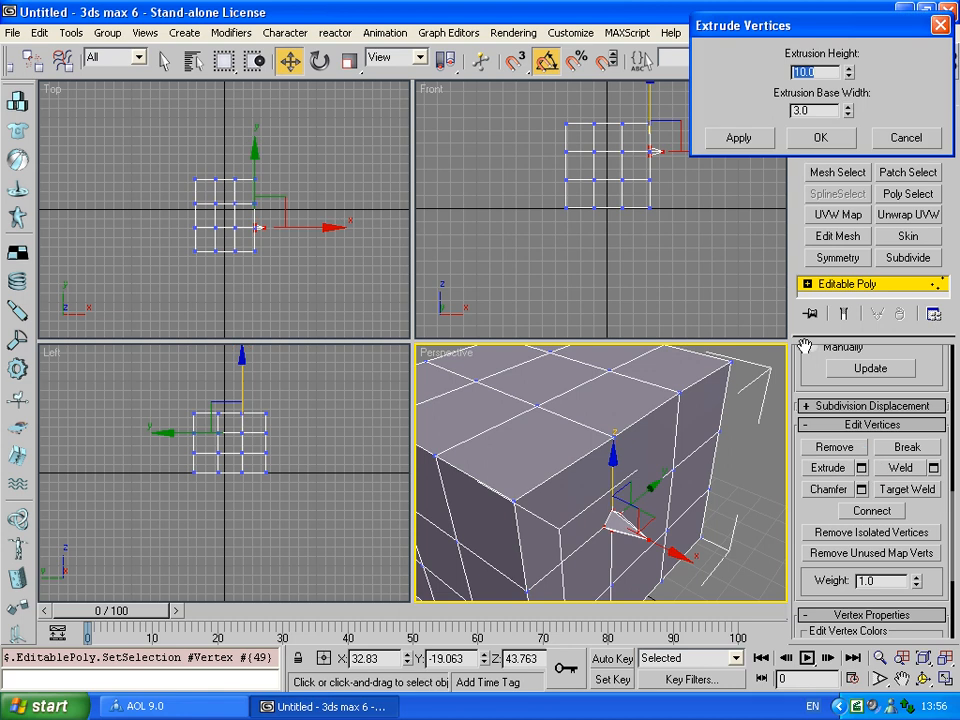
pyautogui.moveTo(843, 78); pyautogui.dragTo(848, 52)
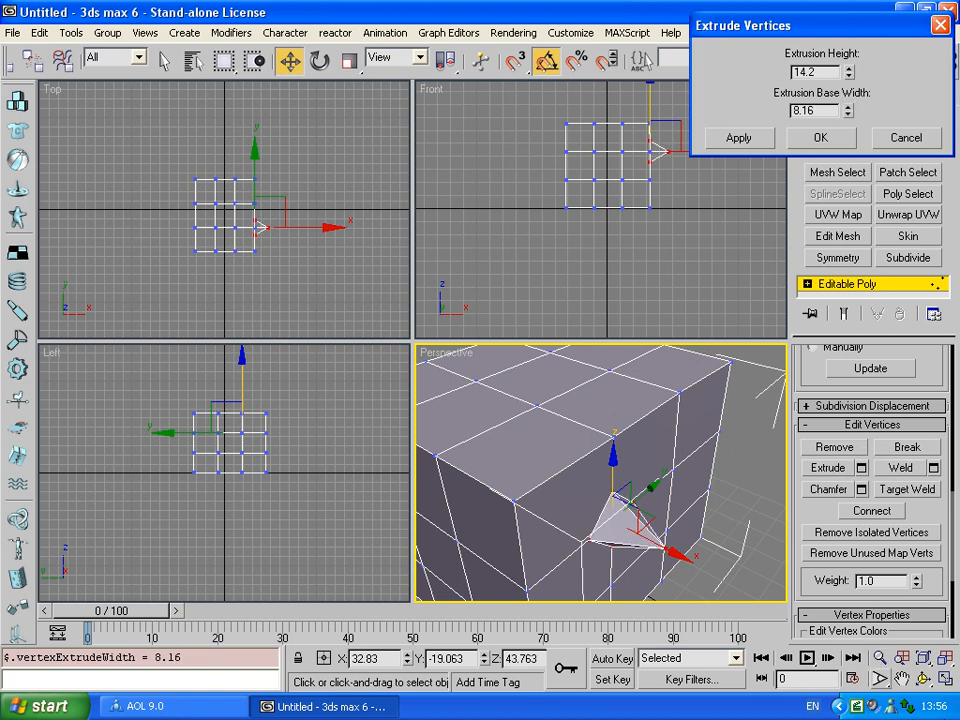
# - View the extruded vertex side-on, clear the vertex selection and close the Extrude Vertices settings
pyautogui.click(922, 678)
pyautogui.moveTo(553, 489); pyautogui.dragTo(591, 407)
pyautogui.moveTo(621, 369); pyautogui.dragTo(583, 450)
pyautogui.press('w')
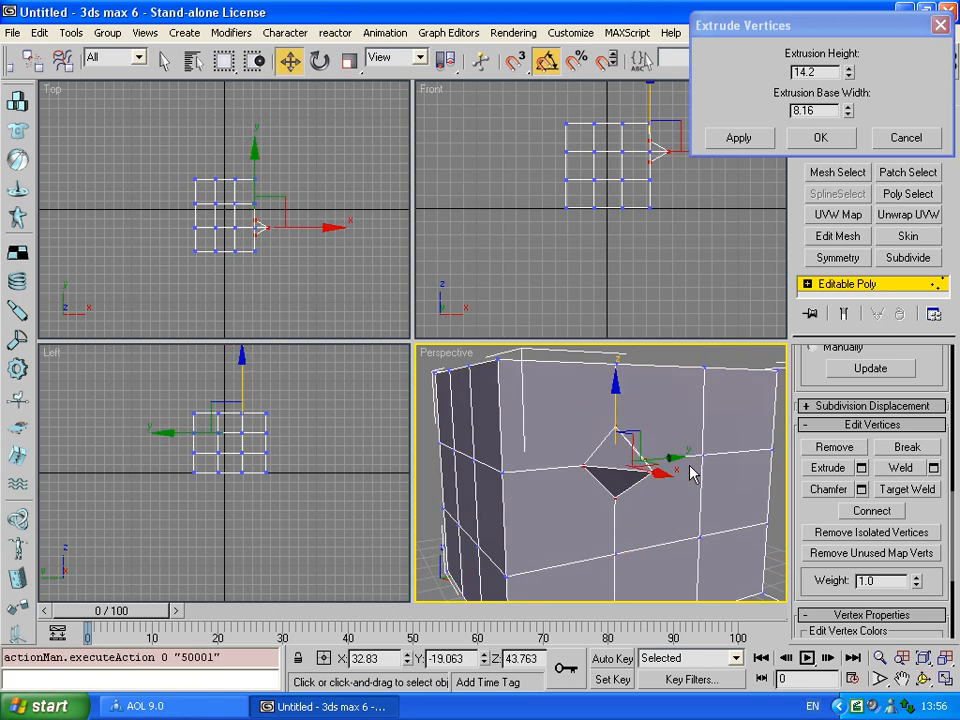
pyautogui.click(723, 475)
pyautogui.keyDown('alt'); pyautogui.moveTo(723, 475); pyautogui.dragTo(699, 480, button='middle'); pyautogui.keyUp('alt')
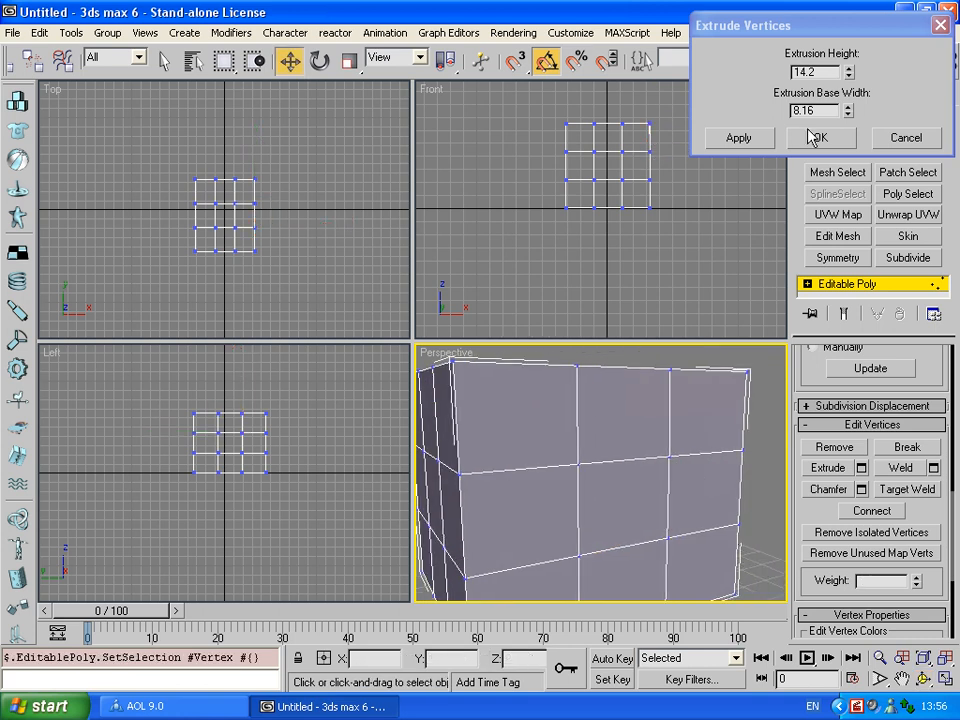
pyautogui.click(712, 137)
pyautogui.click(818, 137)
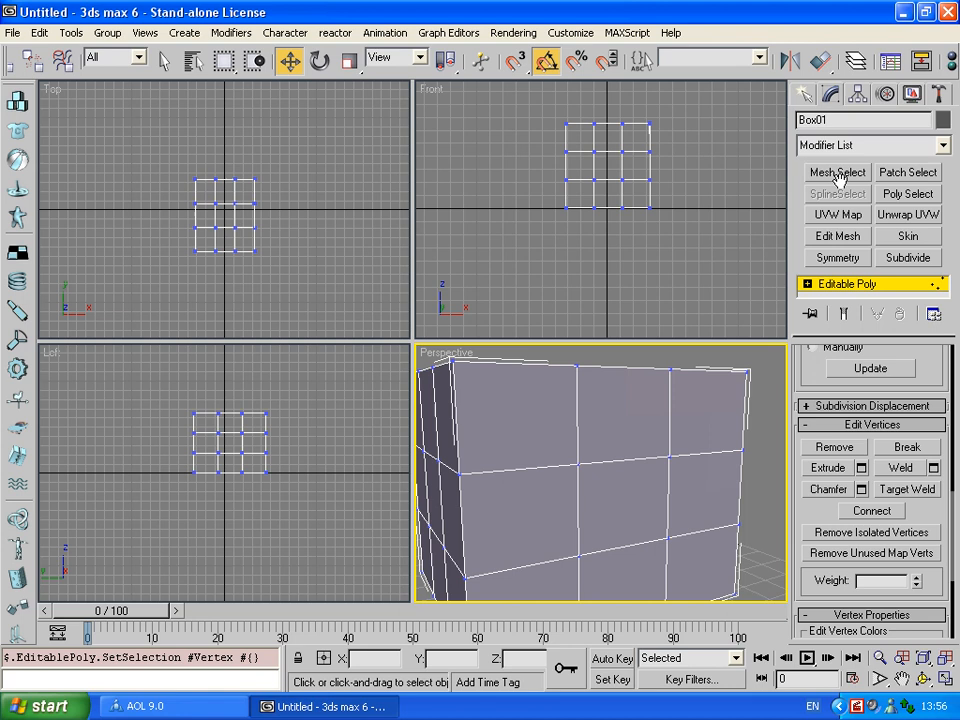
# - Switch to Edge level and select the middle edge along Y in the upper row of the box's −X side
pyautogui.click(922, 678)
pyautogui.moveTo(585, 473); pyautogui.dragTo(666, 456)
pyautogui.moveTo(929, 364); pyautogui.dragTo(929, 381)
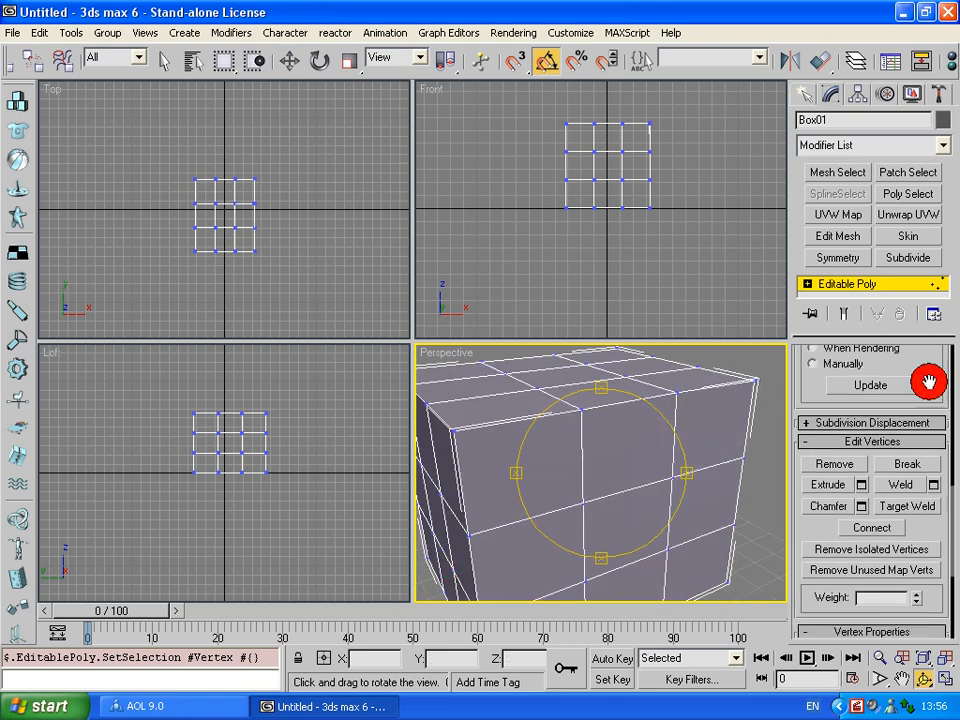
pyautogui.scroll(10, 929, 381)
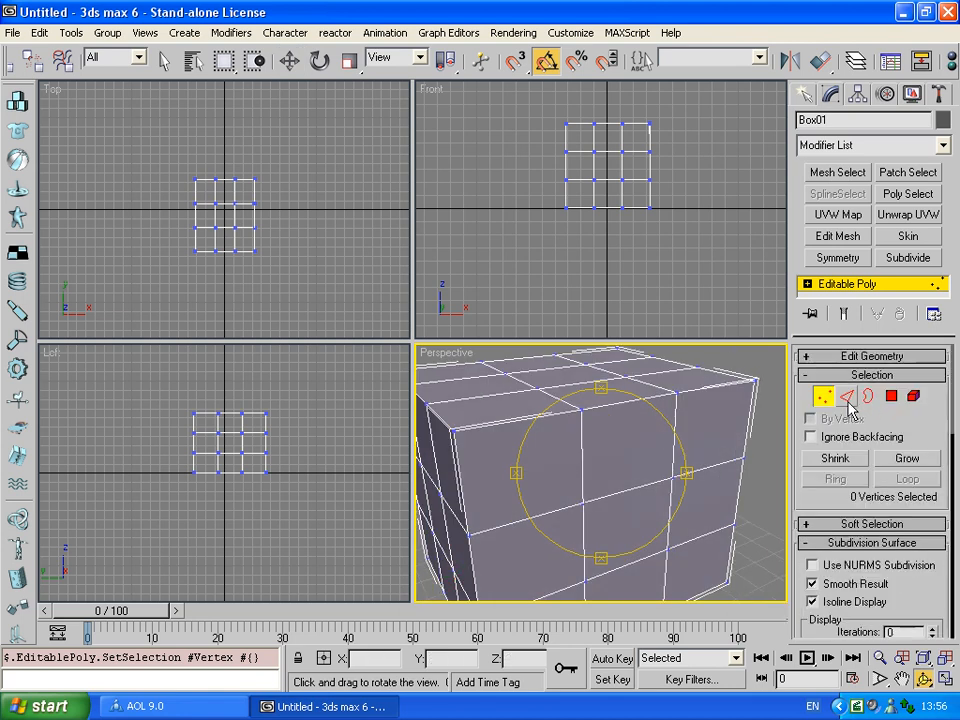
pyautogui.click(848, 397)
pyautogui.press('w')
pyautogui.click(681, 491)
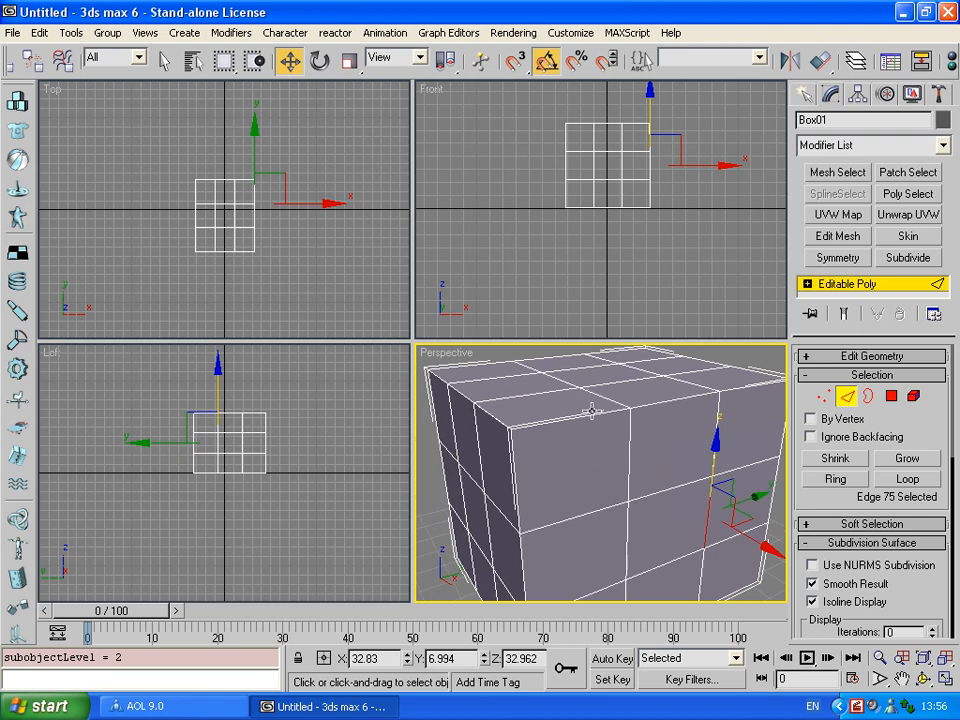
pyautogui.click(586, 418)
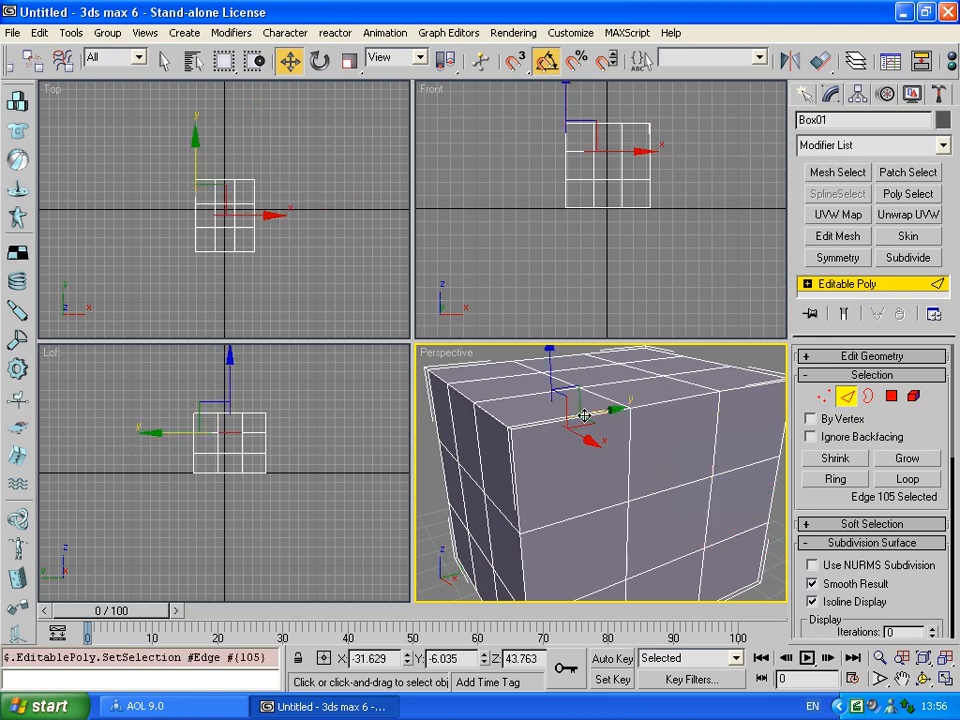
# - Replace the edge selection with five edges, including the upper +X edge segment nearest −Y
pyautogui.click(923, 679)
pyautogui.moveTo(542, 450); pyautogui.dragTo(661, 473)
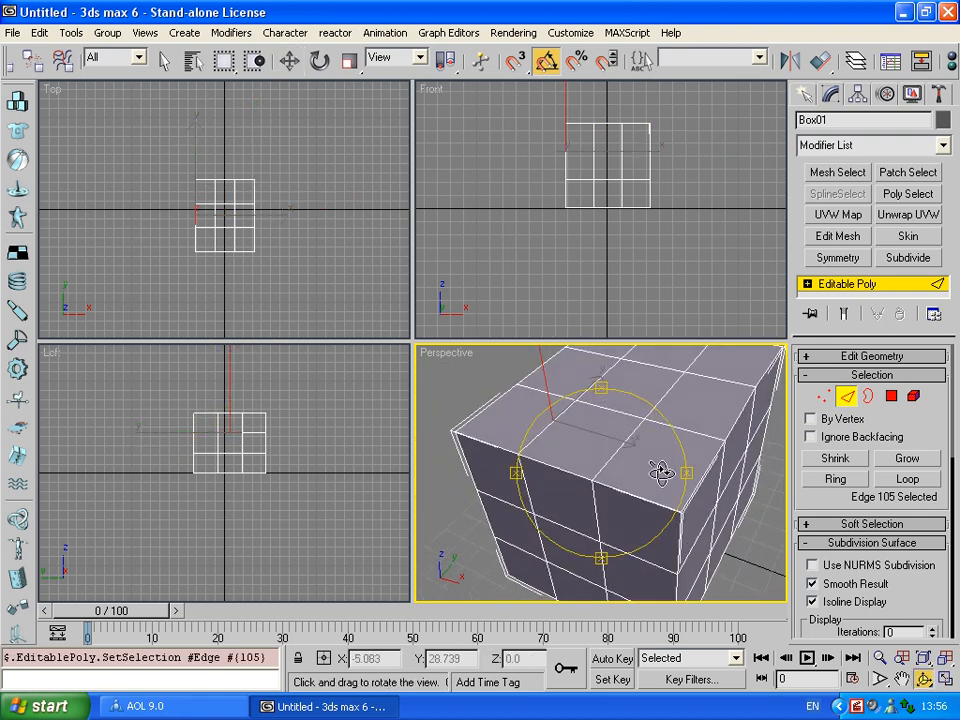
pyautogui.press('w')
pyautogui.click(718, 486)
pyautogui.doubleClick(726, 505)
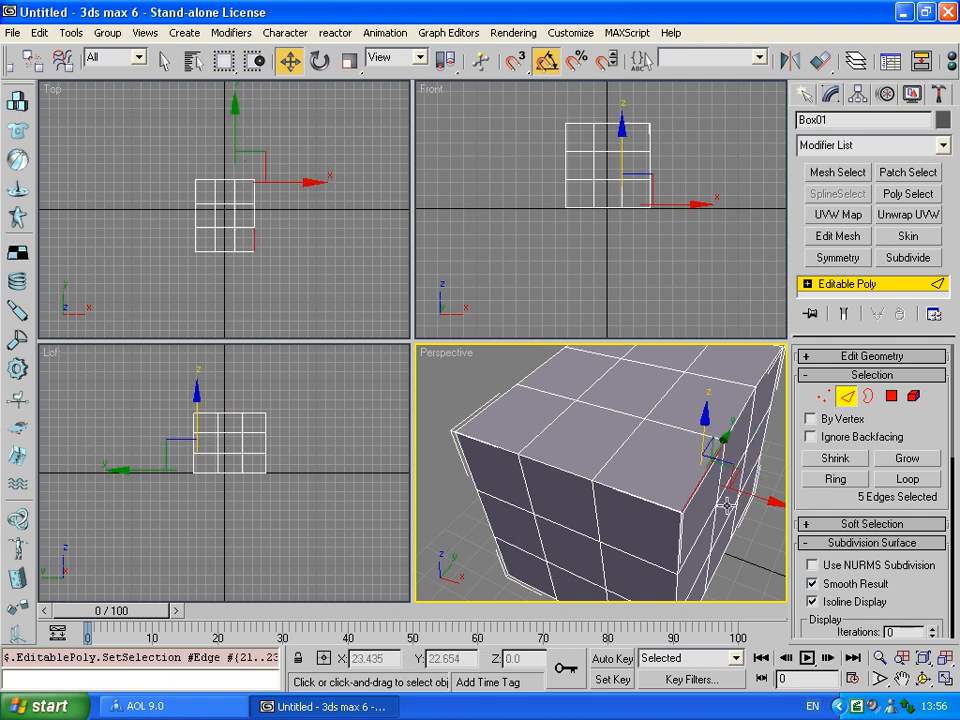
# - Try extruding the five selected edges with height 10 and base width 3, inspect the upper edge from several angles, and discard it
pyautogui.click(923, 679)
pyautogui.moveTo(516, 439); pyautogui.dragTo(475, 430)
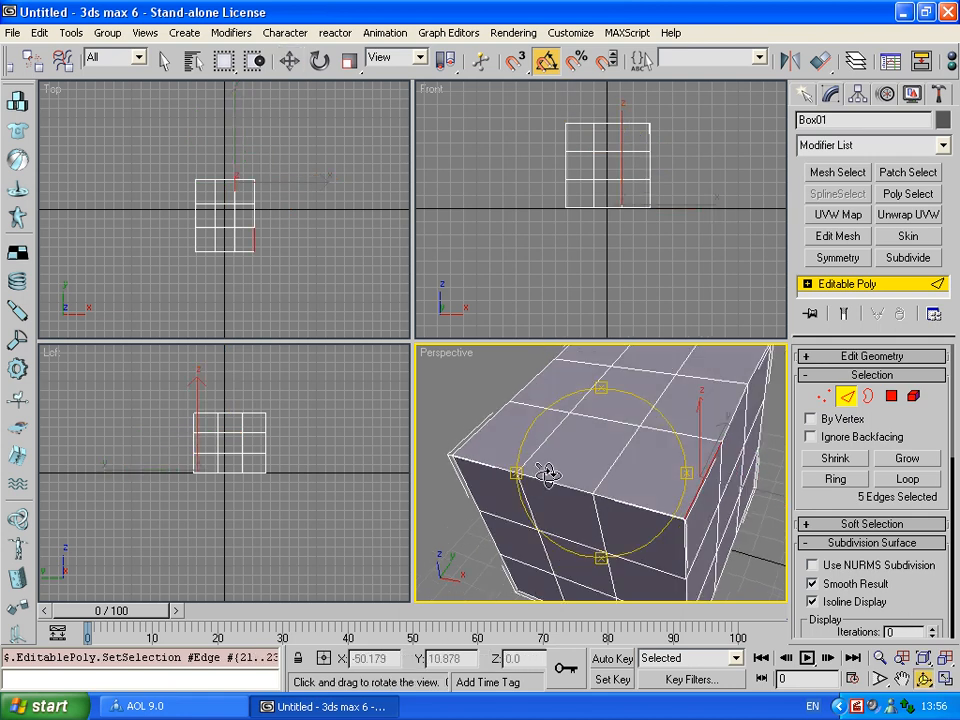
pyautogui.moveTo(547, 474); pyautogui.dragTo(692, 422)
pyautogui.press('w')
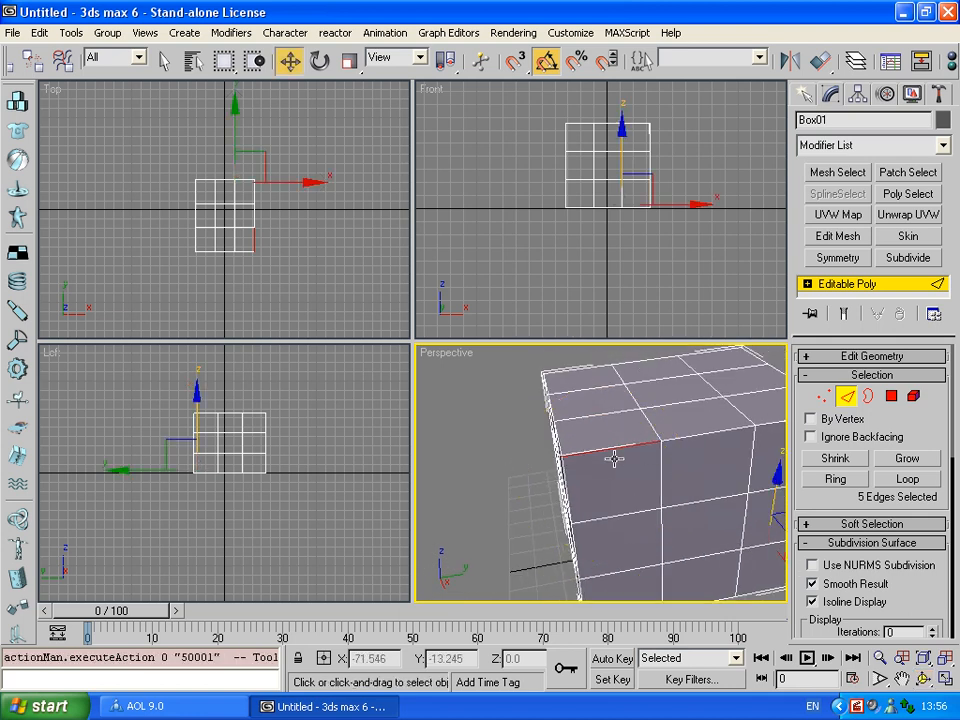
pyautogui.moveTo(840, 498); pyautogui.dragTo(842, 250)
pyautogui.moveTo(852, 605); pyautogui.dragTo(855, 405)
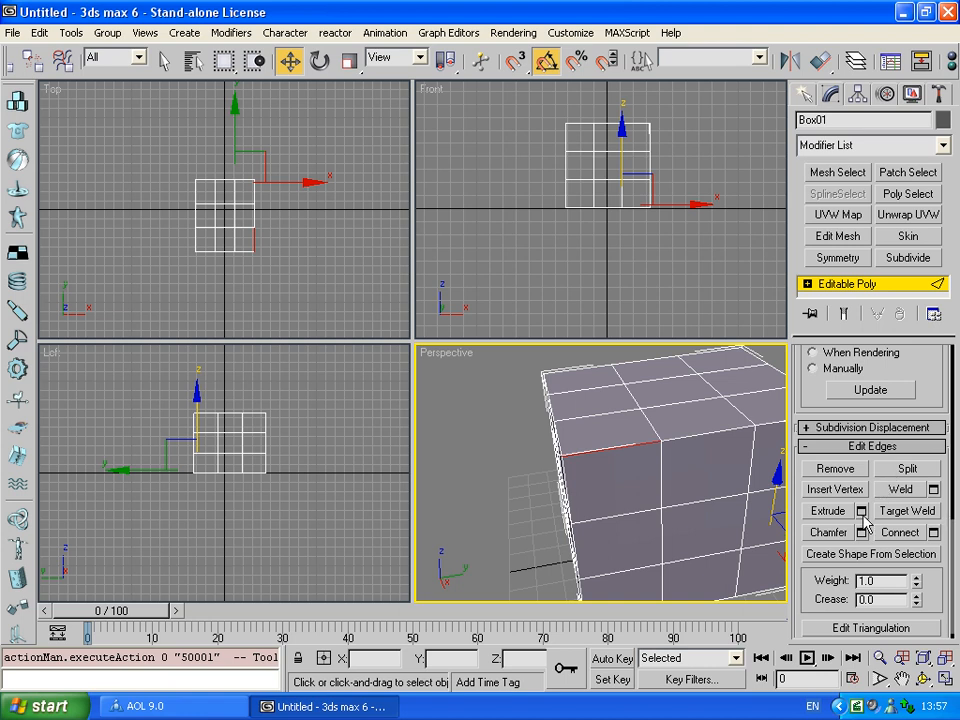
pyautogui.click(861, 511)
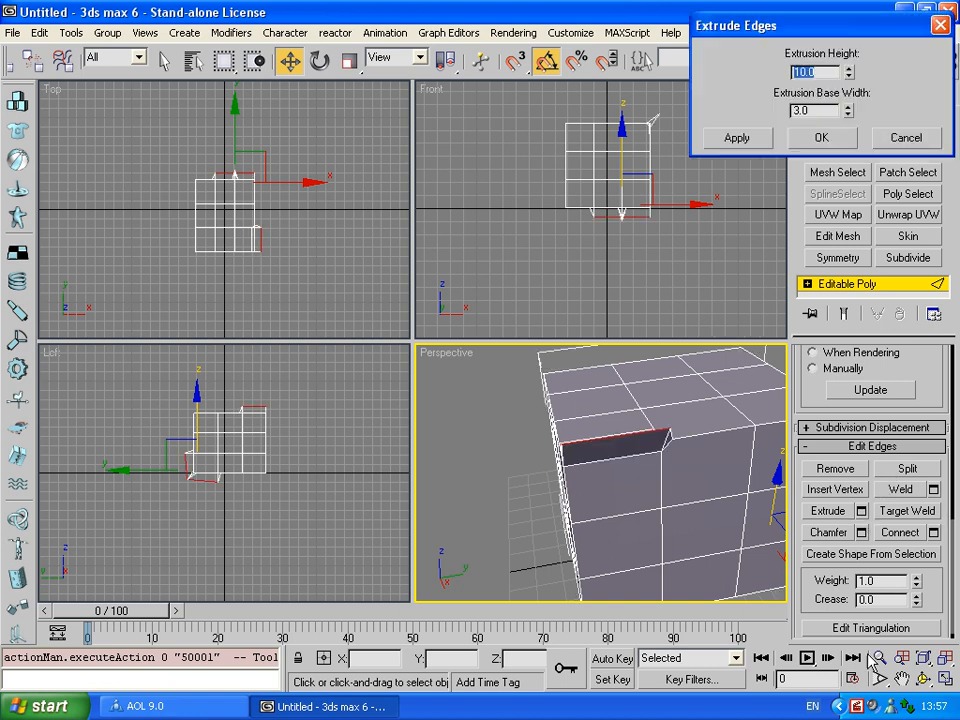
pyautogui.click(922, 678)
pyautogui.moveTo(585, 470); pyautogui.dragTo(727, 440)
pyautogui.moveTo(658, 454); pyautogui.dragTo(624, 478)
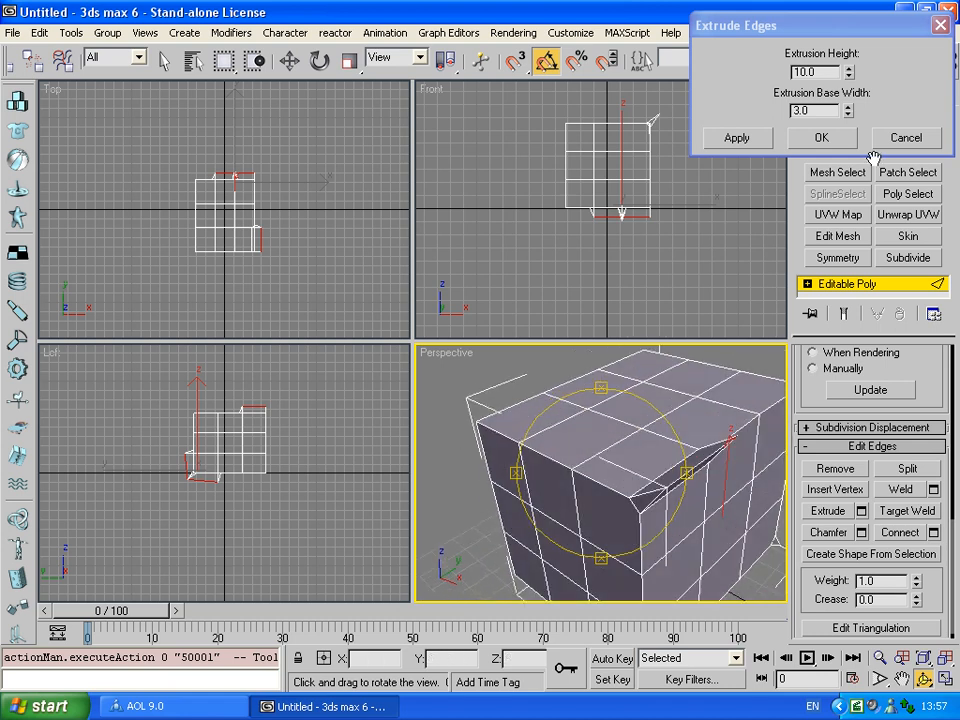
pyautogui.click(884, 138)
# - Try chamfering the selected edges by 3.64, inspect the box's upper corner in an enlarged Perspective view, and discard the chamfer
pyautogui.moveTo(750, 432); pyautogui.dragTo(640, 472)
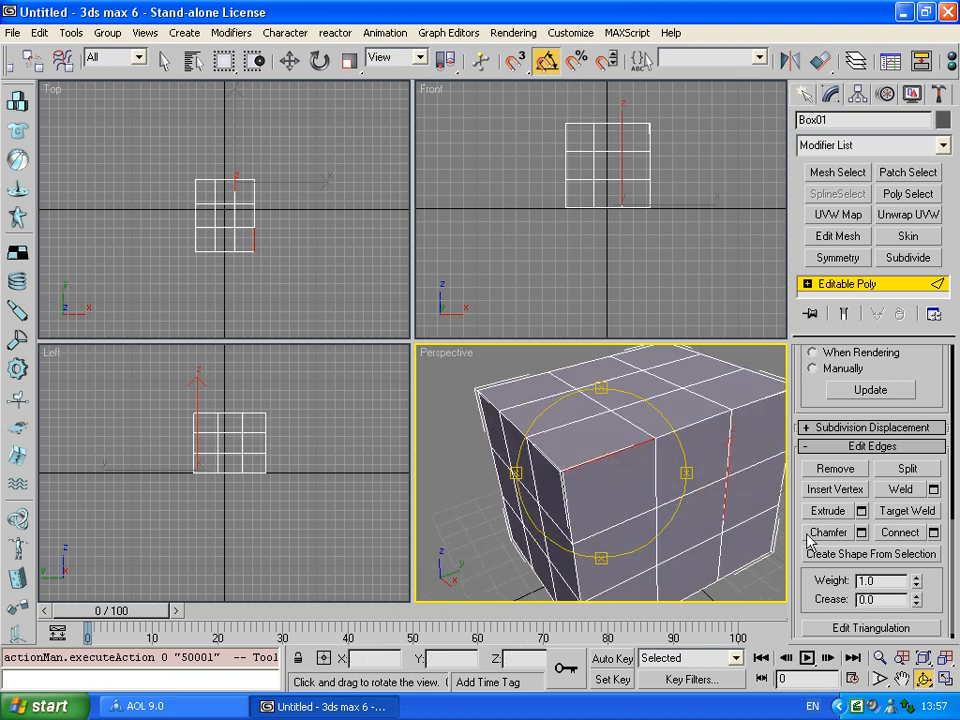
pyautogui.click(861, 534)
pyautogui.scroll(5, 669, 467)
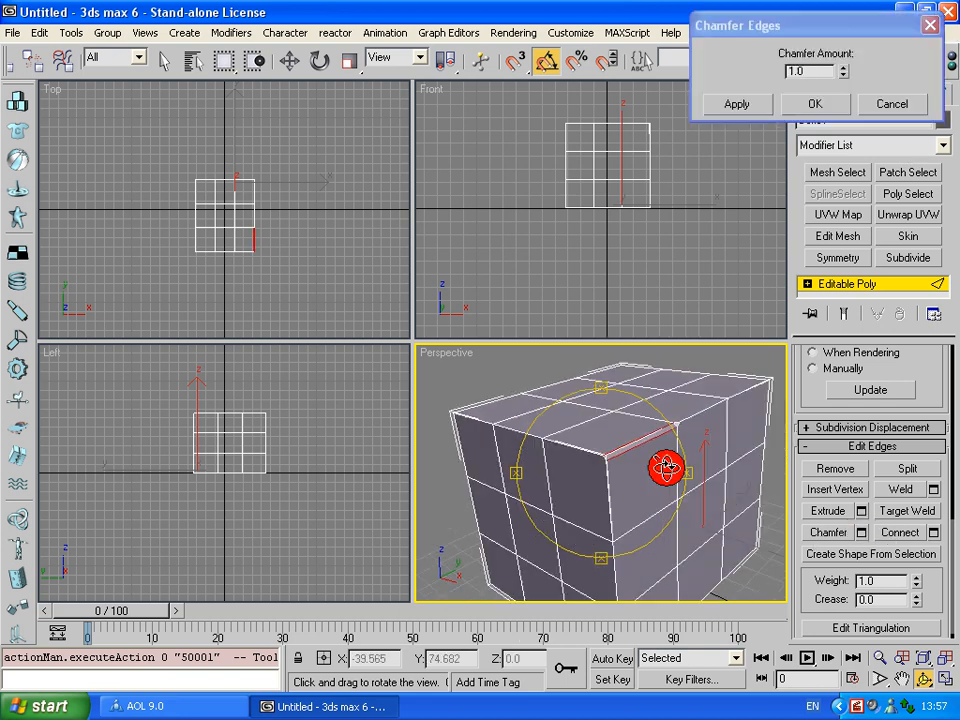
pyautogui.moveTo(720, 462); pyautogui.dragTo(625, 452)
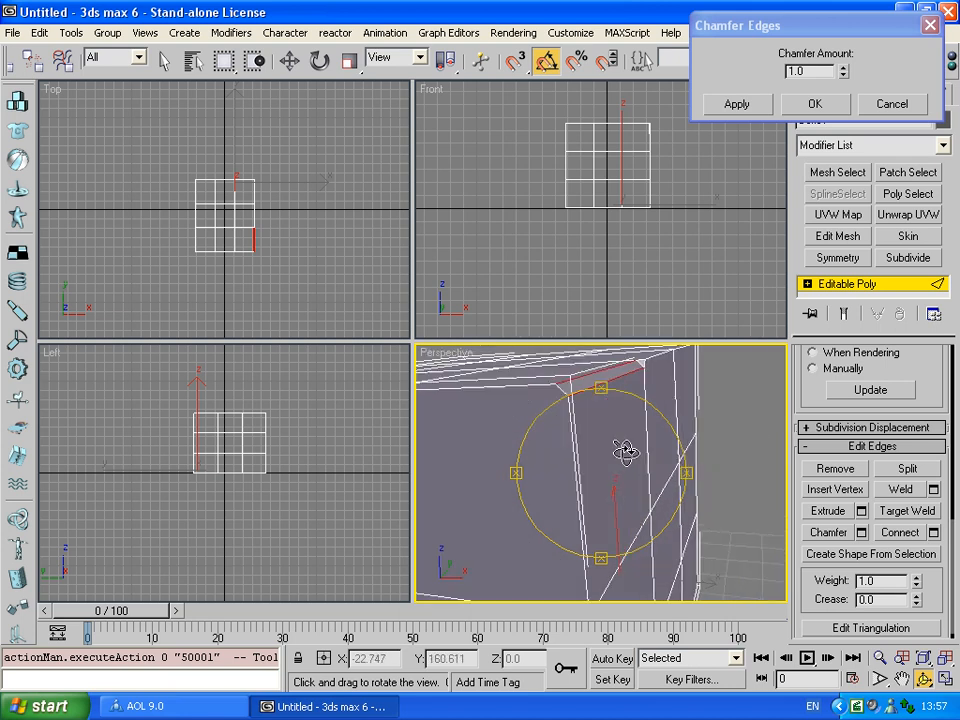
pyautogui.hotkey('alt', 'w')
pyautogui.moveTo(516, 306); pyautogui.dragTo(497, 392)
pyautogui.moveTo(843, 68); pyautogui.dragTo(843, 5)
pyautogui.moveTo(236, 423); pyautogui.dragTo(401, 396)
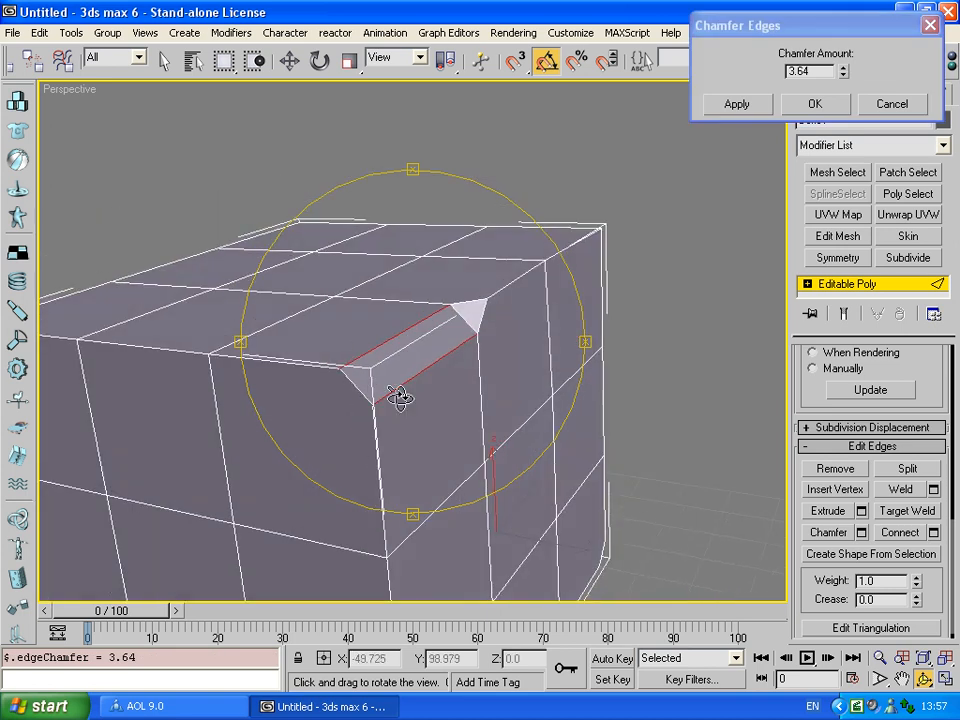
pyautogui.moveTo(349, 349); pyautogui.dragTo(409, 360)
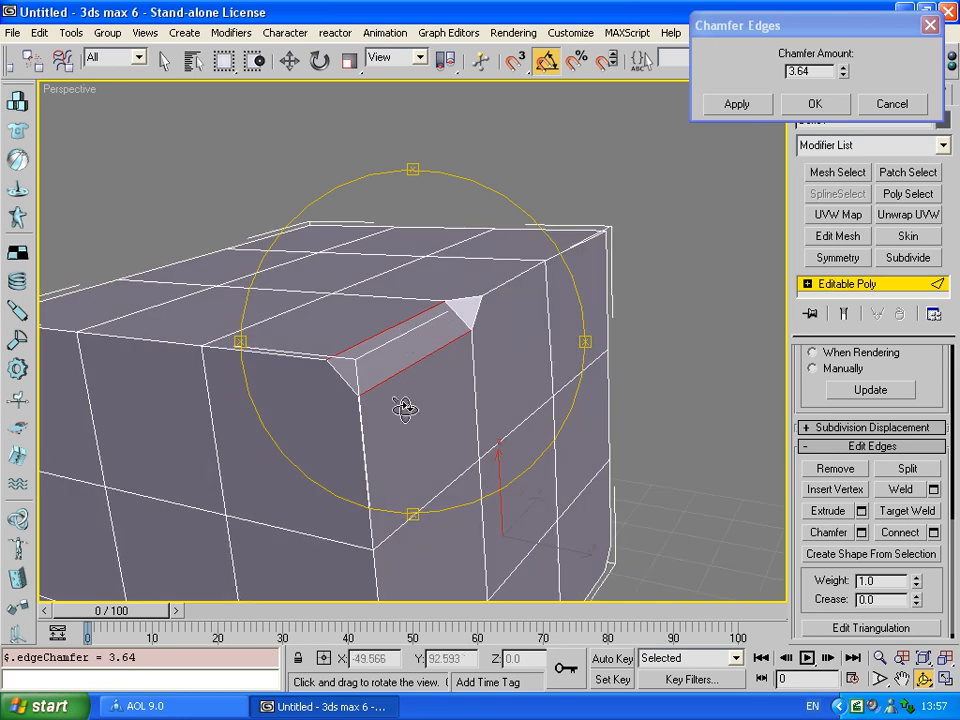
pyautogui.moveTo(429, 345); pyautogui.dragTo(486, 296)
pyautogui.click(903, 108)
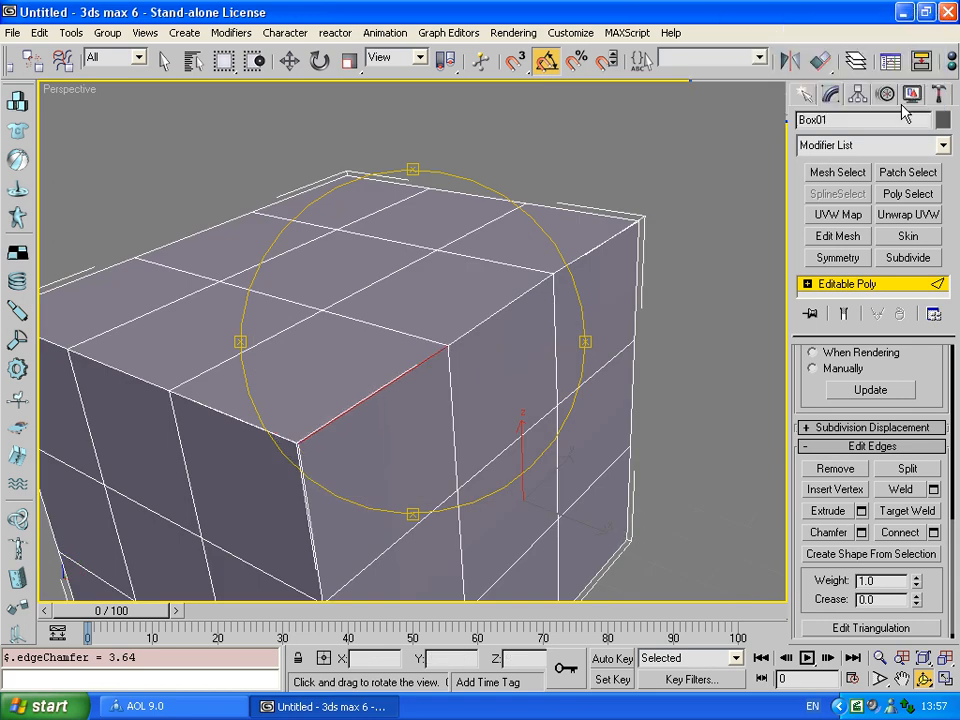
# - Switch to Polygon level and select the middle polygon along the +X side of the box's top face
pyautogui.moveTo(532, 397); pyautogui.dragTo(498, 354)
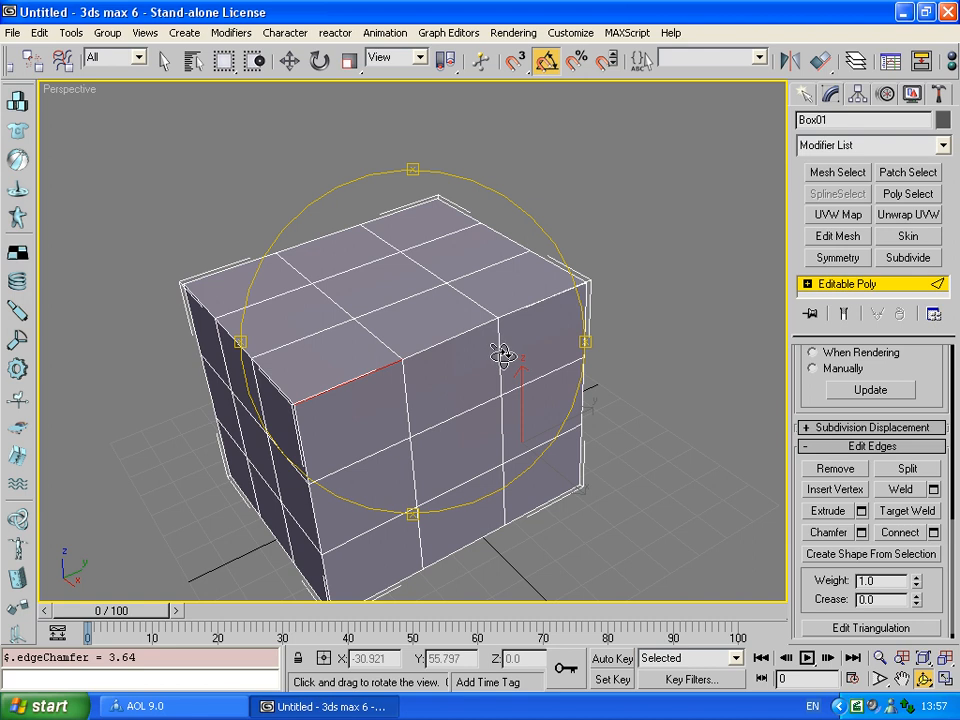
pyautogui.press('w')
pyautogui.press('4')
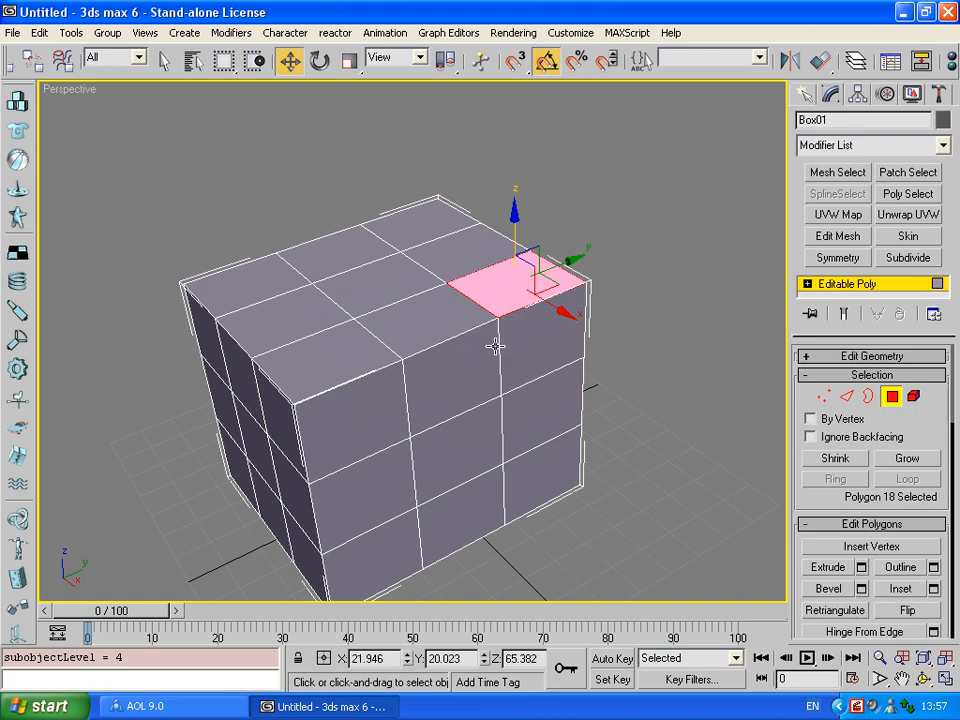
pyautogui.click(722, 307)
pyautogui.click(455, 318)
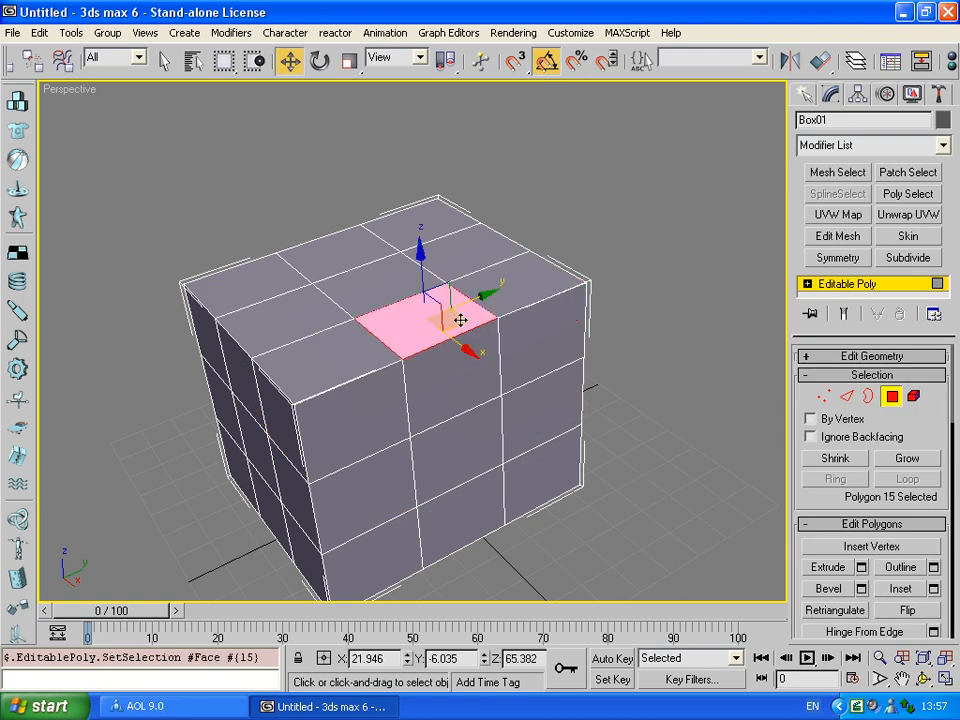
# - Extrude the selected top polygon upward into a column, and bevel its end about 17.7 high with a narrowed tip
pyautogui.moveTo(826, 506); pyautogui.dragTo(830, 406)
pyautogui.click(838, 468)
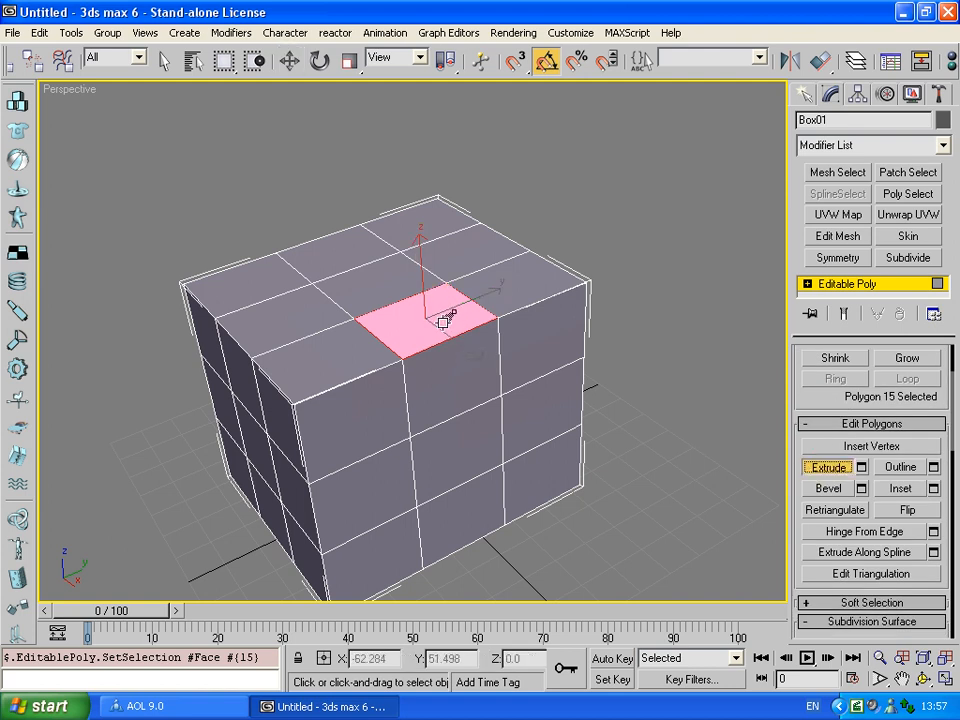
pyautogui.moveTo(450, 317); pyautogui.dragTo(416, 160)
pyautogui.click(829, 488)
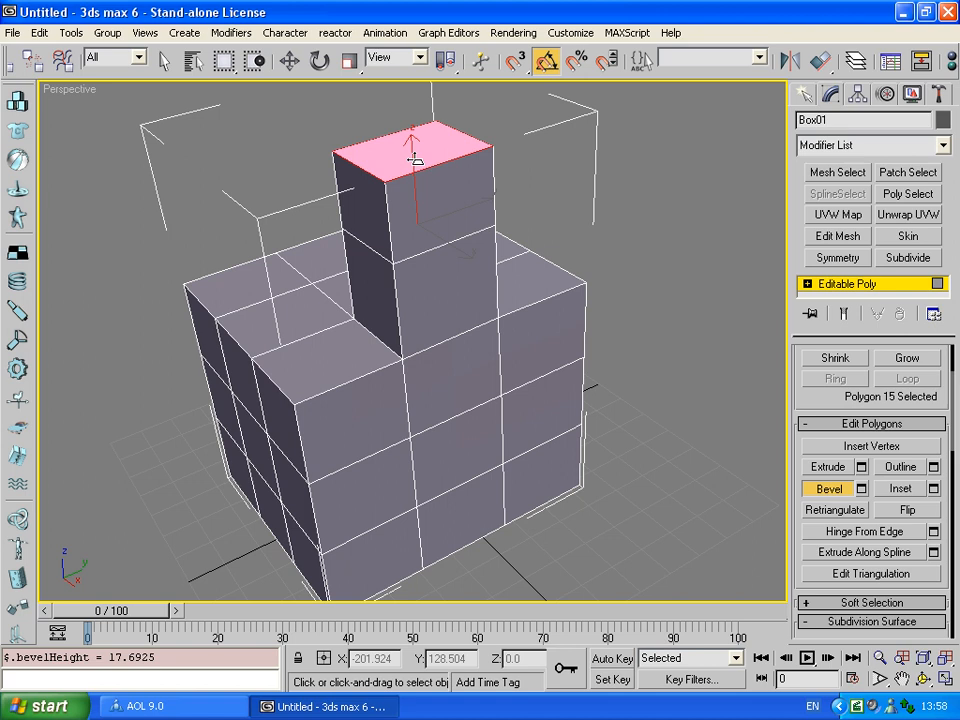
pyautogui.click(406, 193)
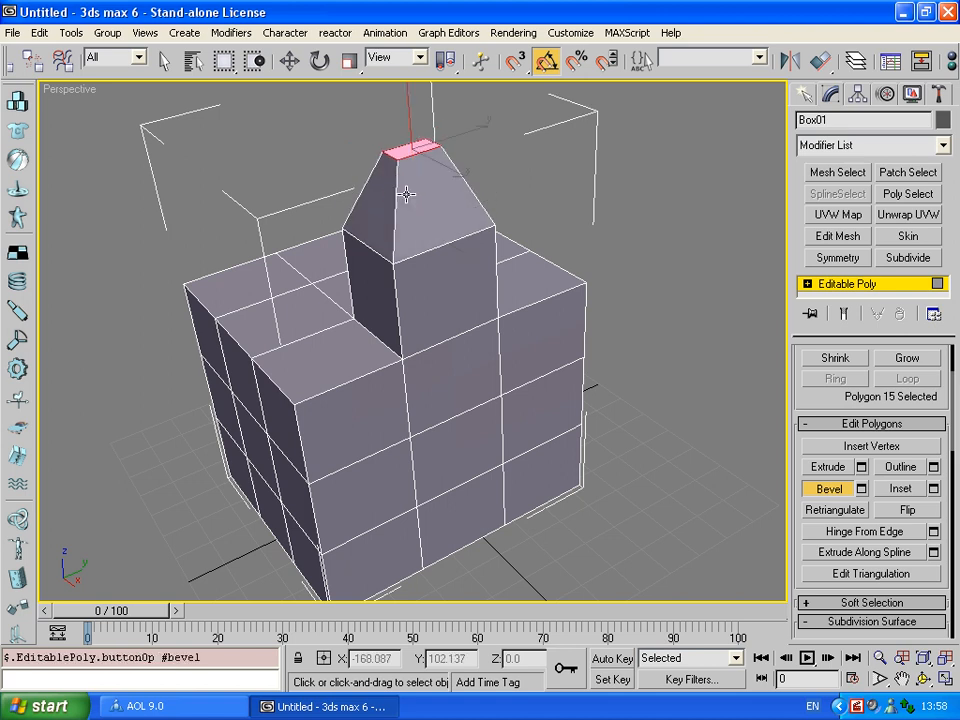
# - Replace the selection with four polygons on the box's +X side: the upper two rows of the middle and +Y columns
pyautogui.click(922, 680)
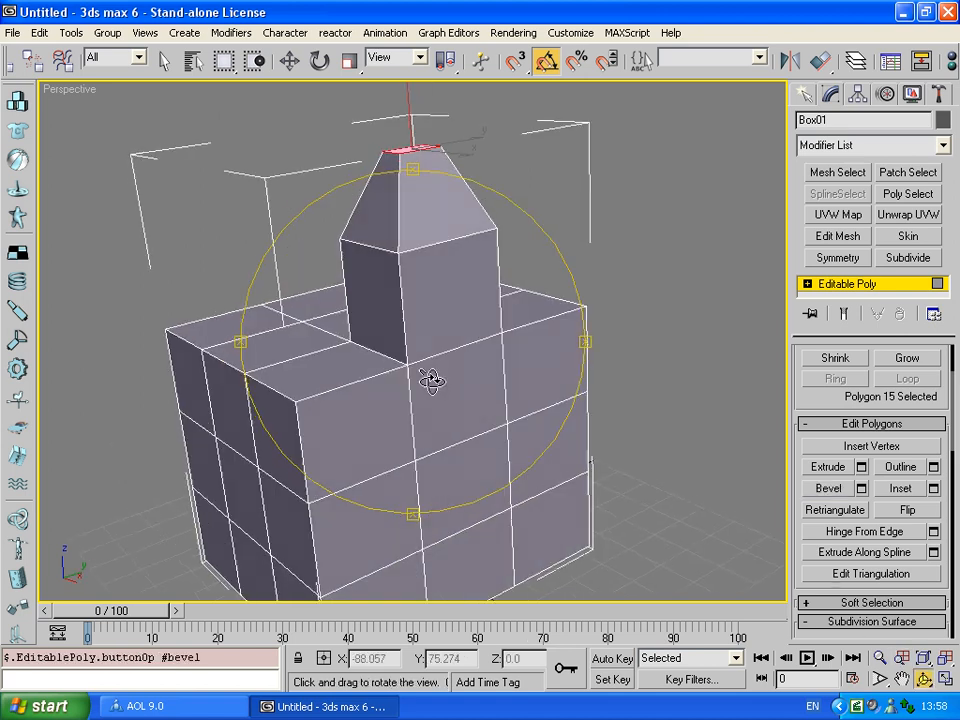
pyautogui.moveTo(429, 439); pyautogui.dragTo(487, 374)
pyautogui.press('w')
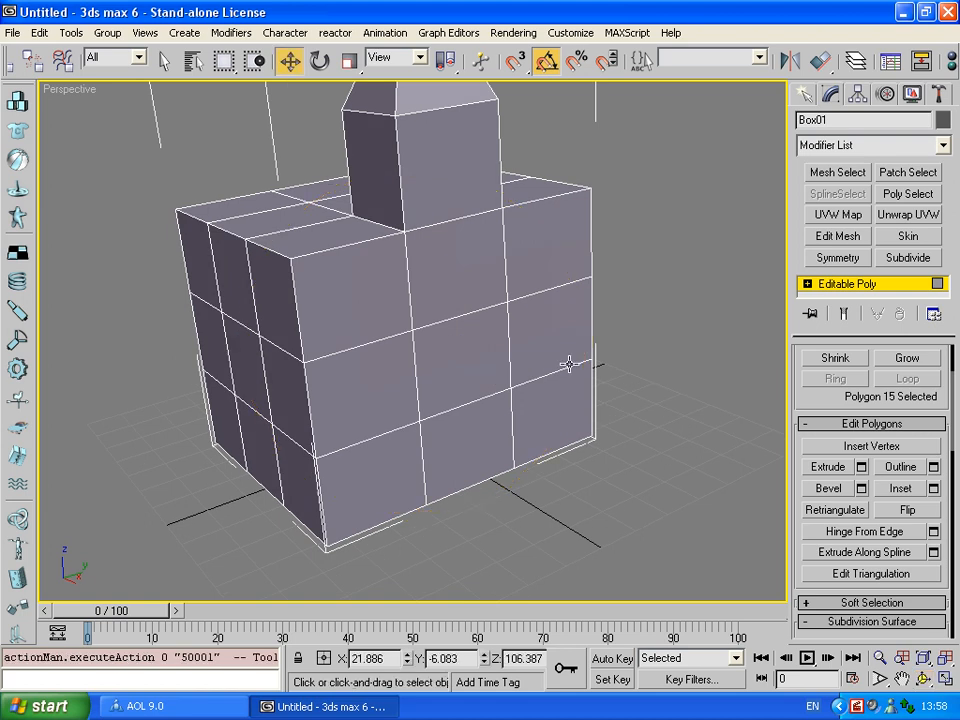
pyautogui.click(686, 317)
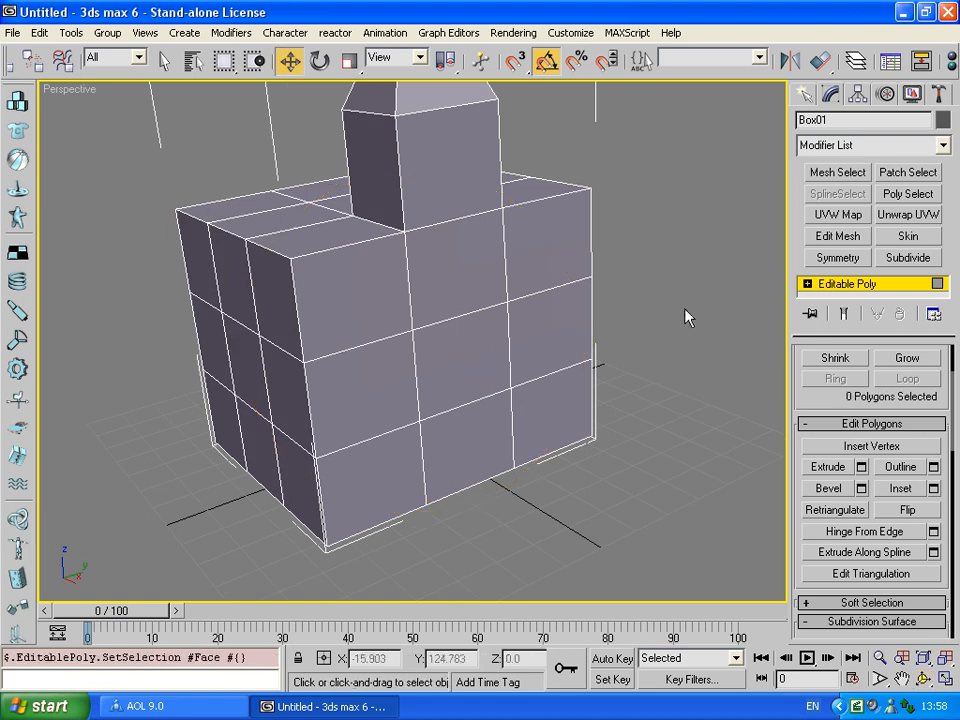
pyautogui.click(548, 256)
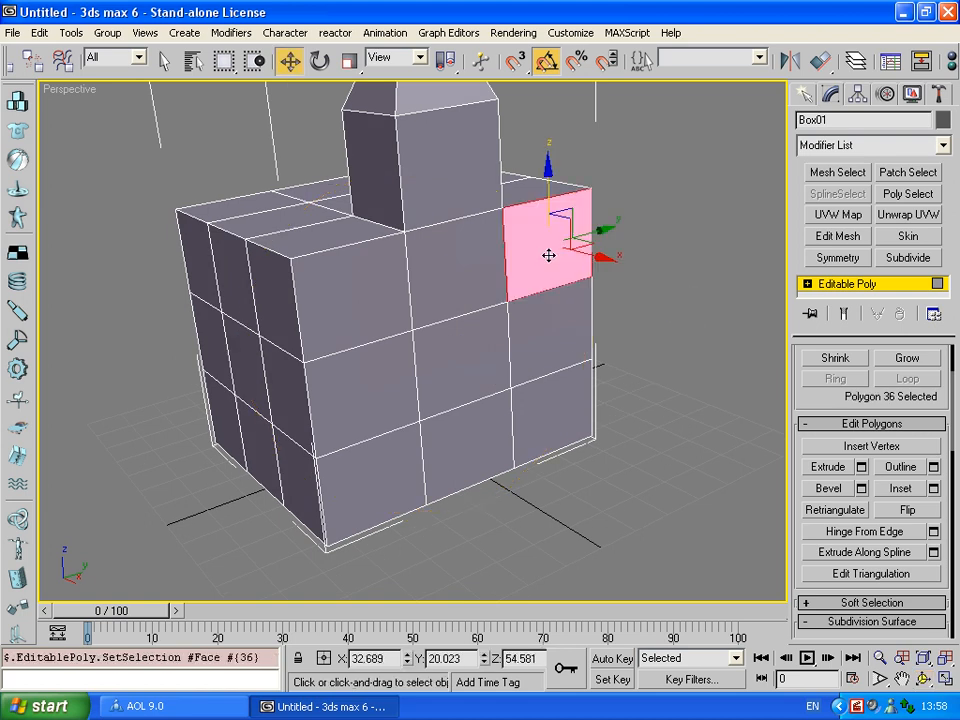
pyautogui.keyDown('ctrl'); pyautogui.click(540, 318); pyautogui.keyUp('ctrl')
pyautogui.keyDown('ctrl'); pyautogui.click(489, 326); pyautogui.keyUp('ctrl')
pyautogui.keyDown('ctrl'); pyautogui.click(465, 262); pyautogui.keyUp('ctrl')
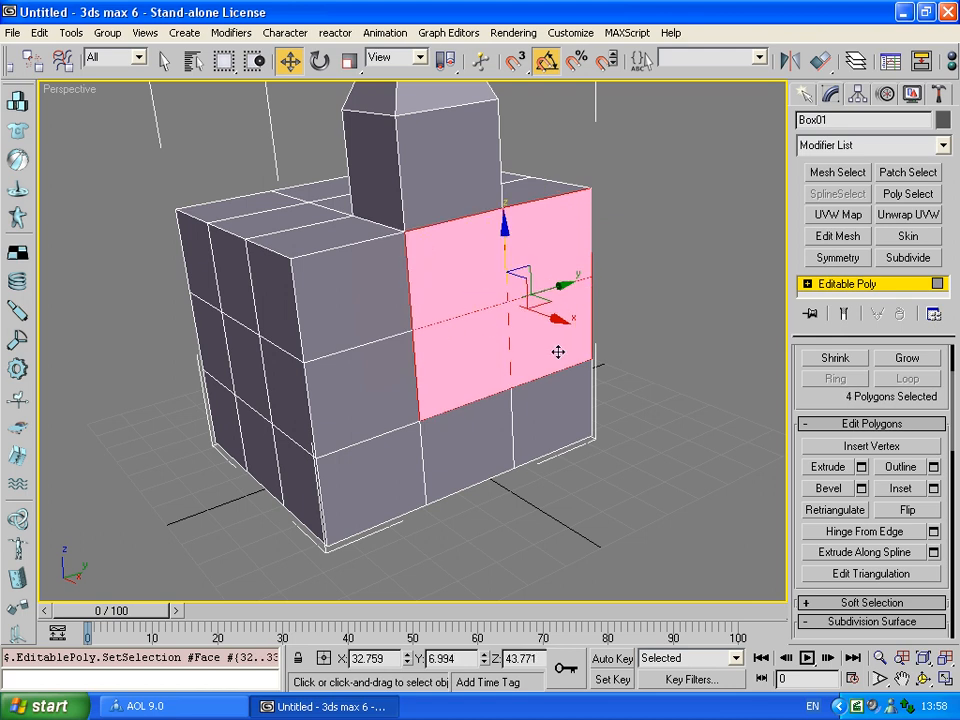
# - Try bevelling the four polygons outward freehand, about 22.3 high with an outline of about -8.7, and undo it
pyautogui.click(838, 490)
pyautogui.moveTo(497, 332); pyautogui.dragTo(510, 270)
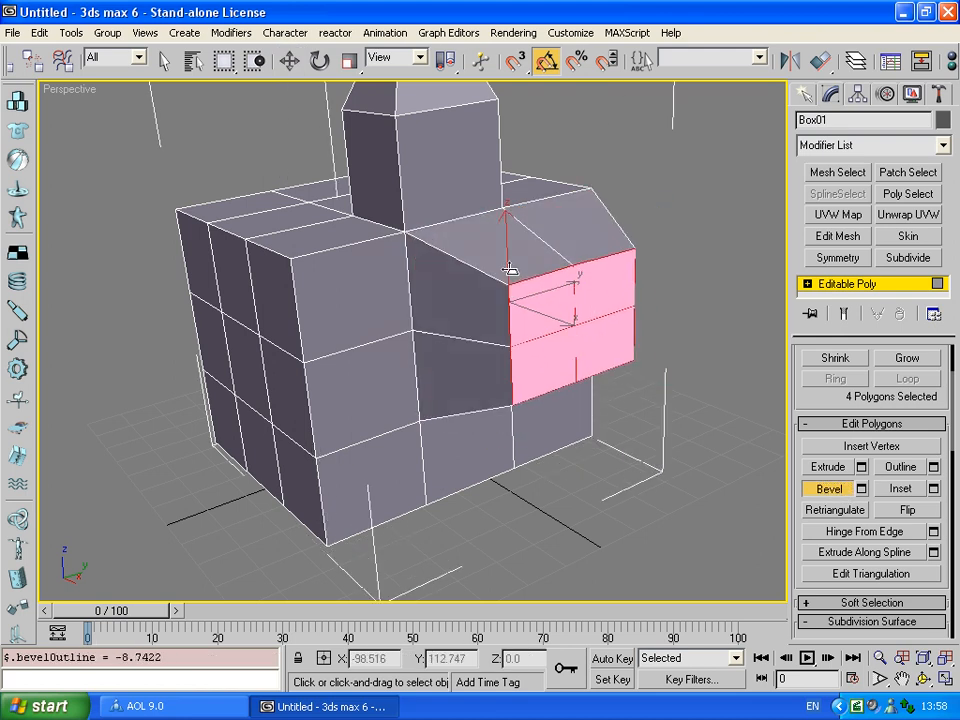
pyautogui.click(510, 270)
pyautogui.hotkey('ctrl', 'z')
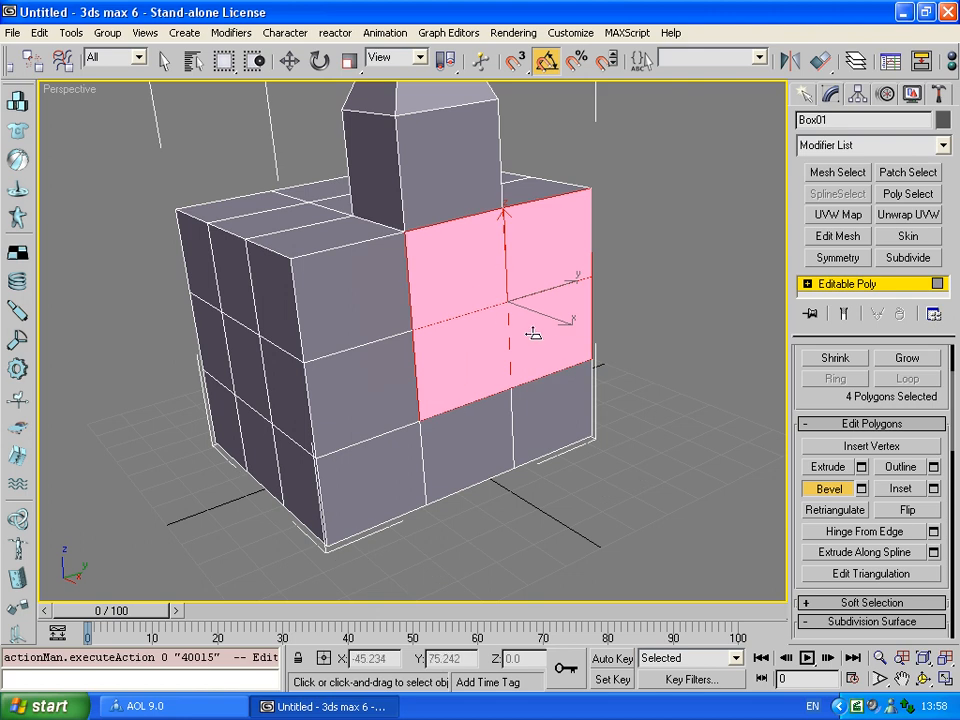
# - Preview a Group bevel on the four polygons with height 20.713 and outline amount -8.393
pyautogui.click(860, 489)
pyautogui.moveTo(790, 32); pyautogui.dragTo(760, 37)
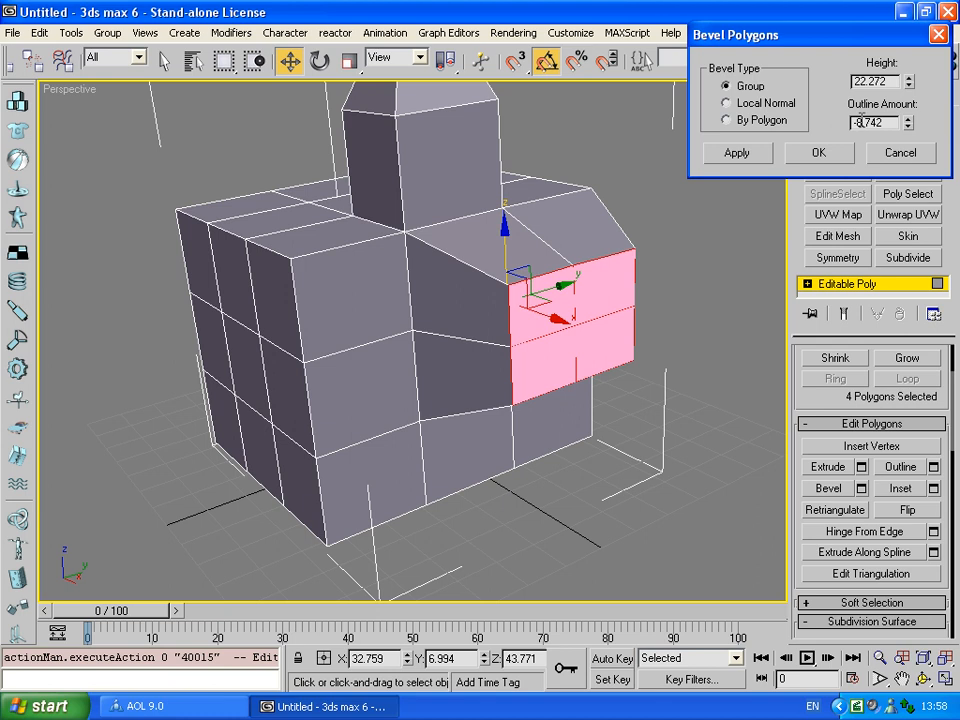
pyautogui.moveTo(838, 38); pyautogui.dragTo(826, 30)
pyautogui.moveTo(897, 72); pyautogui.dragTo(896, 116)
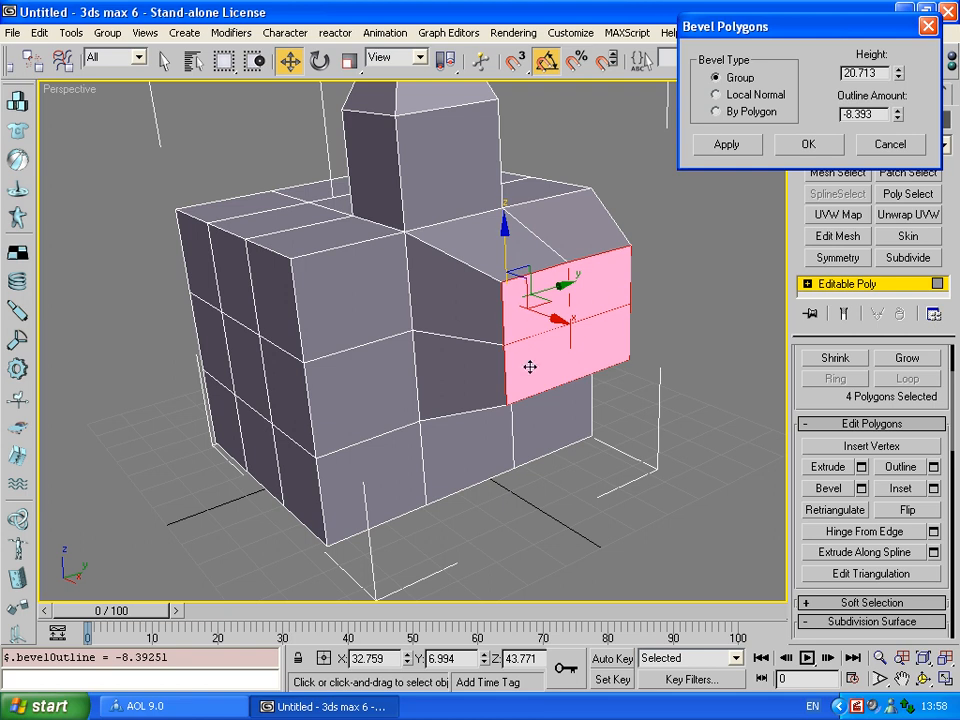
# - Change the bevel type to By Polygon and inspect the four separate bevels from different angles
pyautogui.click(716, 111)
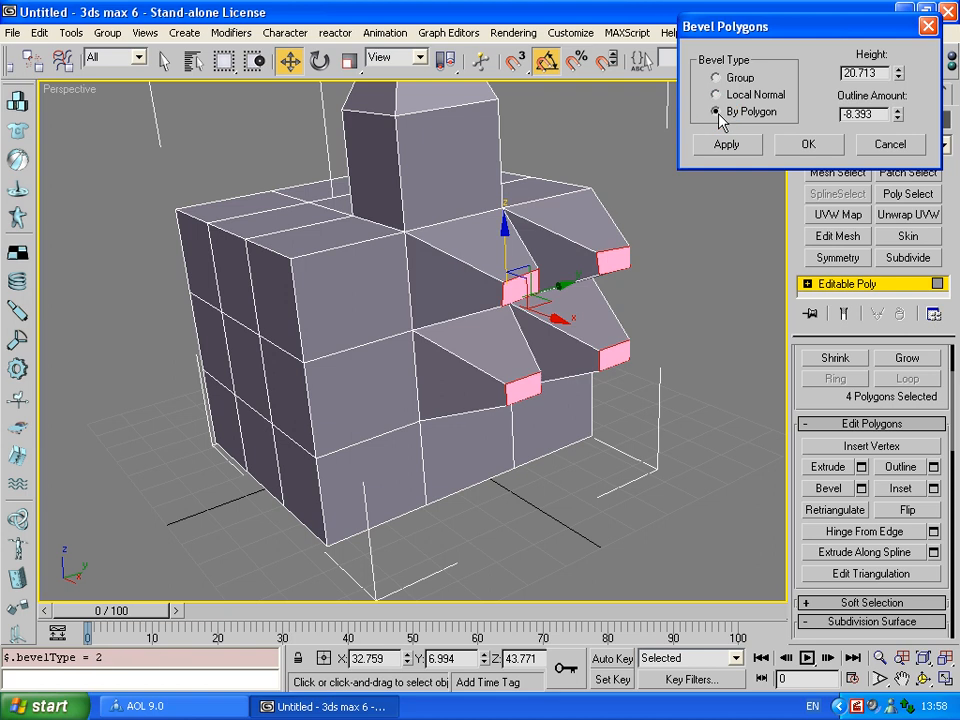
pyautogui.click(923, 679)
pyautogui.moveTo(521, 360); pyautogui.dragTo(534, 276)
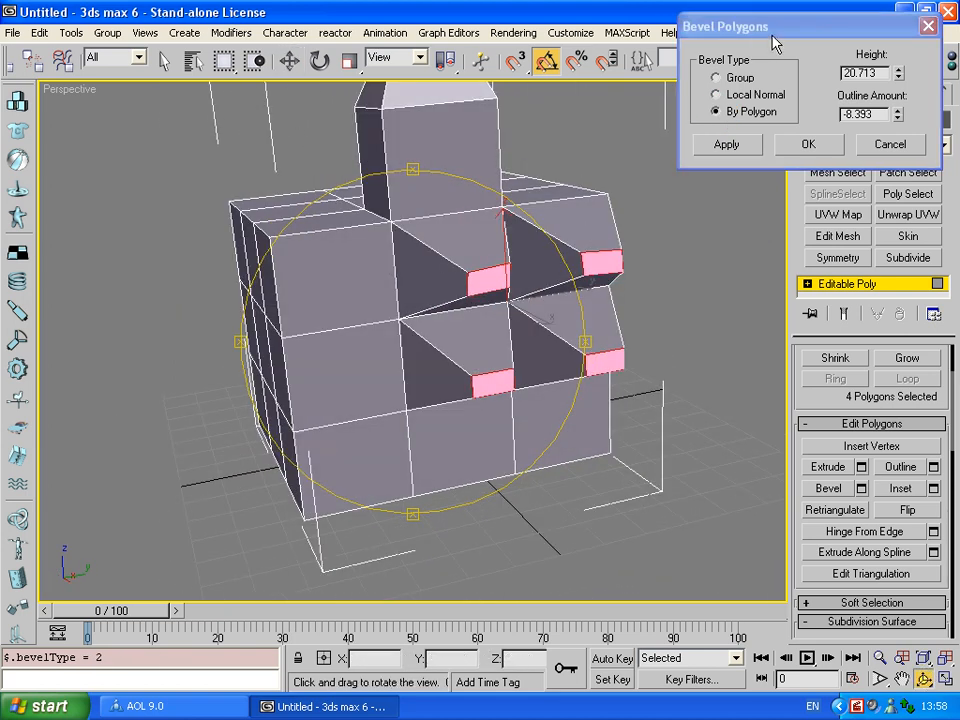
pyautogui.moveTo(508, 334); pyautogui.dragTo(480, 292)
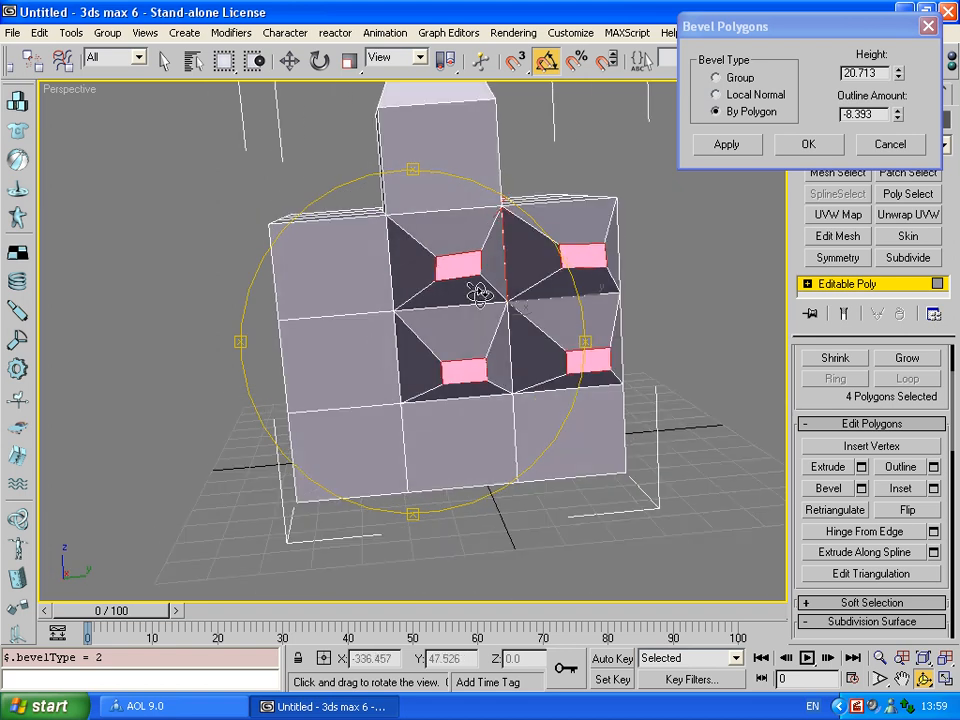
pyautogui.moveTo(476, 346); pyautogui.dragTo(440, 368)
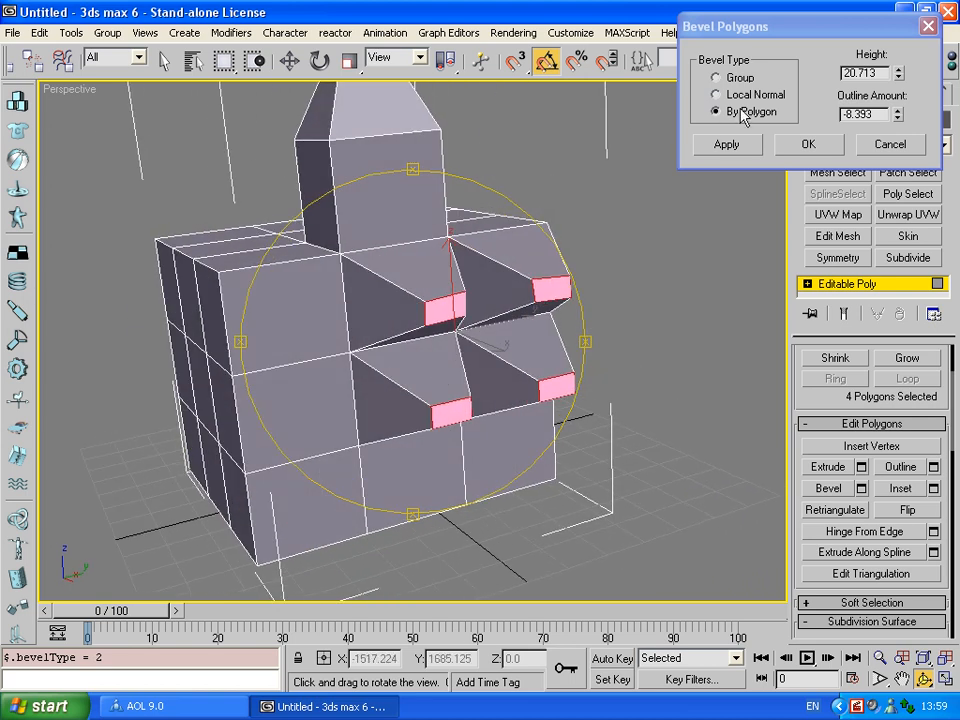
# - Try the Local Normal bevel type with an outline amount of about -7.805, and discard the bevel
pyautogui.click(716, 94)
pyautogui.scroll(3, 487, 290)
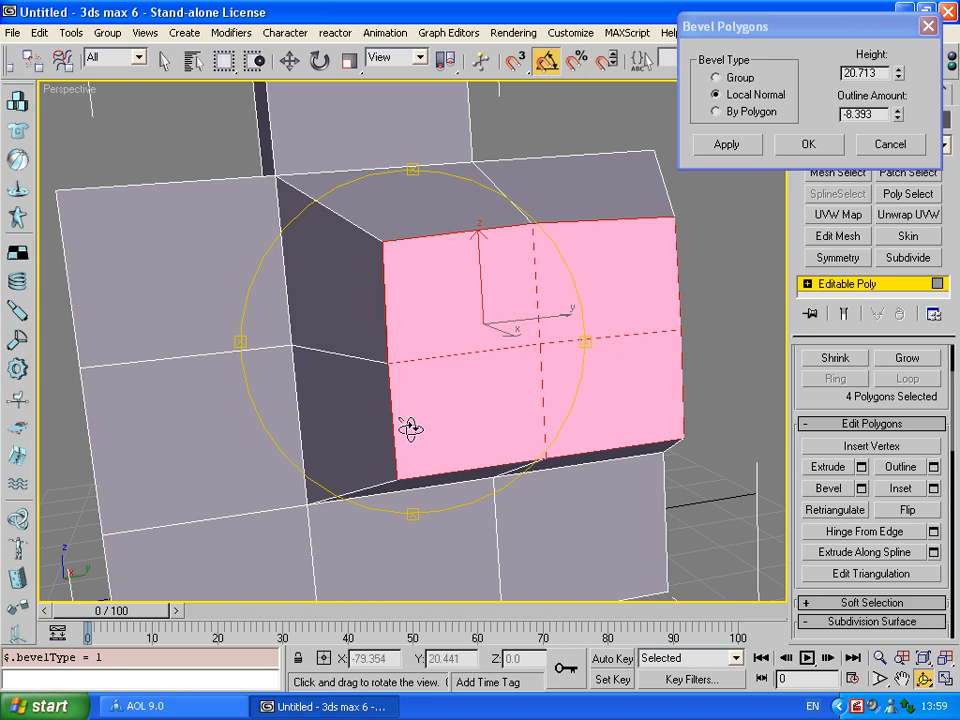
pyautogui.moveTo(897, 114); pyautogui.dragTo(693, 133)
pyautogui.click(887, 145)
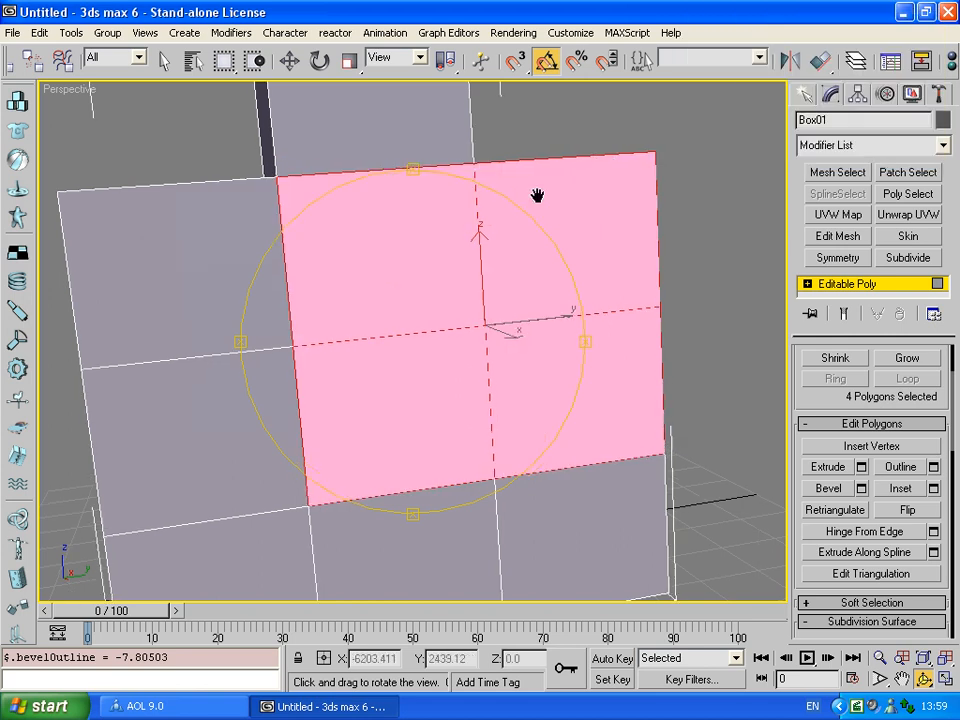
# - Undo the polygon selections, the bevel and the extrusion on top to restore the plain segmented box
pyautogui.scroll(-5, 500, 210)
pyautogui.moveTo(436, 333); pyautogui.dragTo(435, 375)
pyautogui.scroll(4, 466, 395)
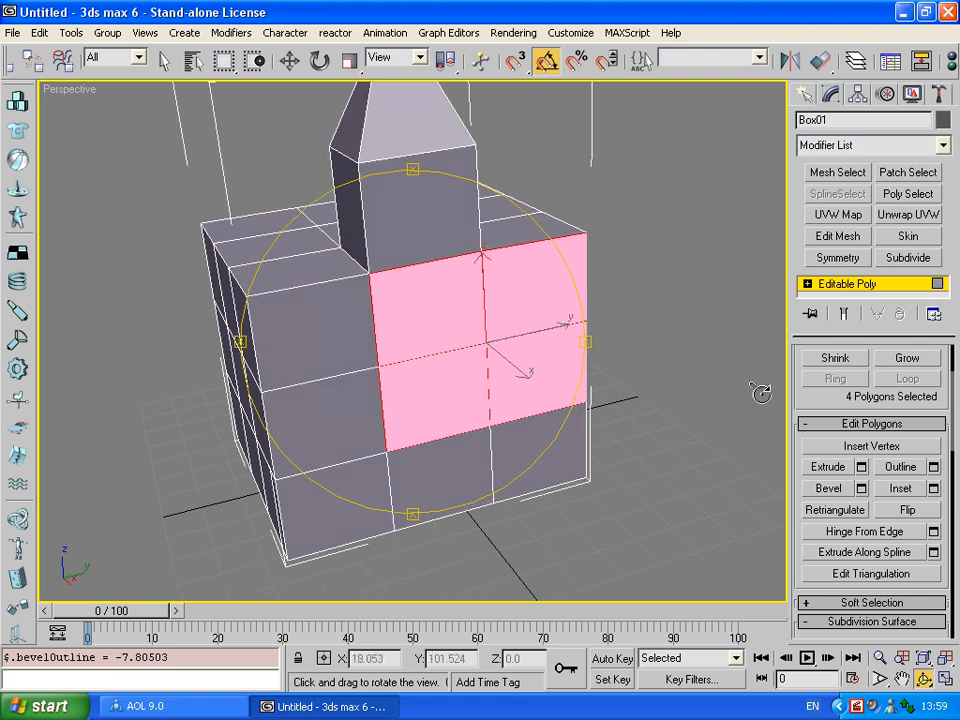
pyautogui.moveTo(833, 400); pyautogui.dragTo(848, 300)
pyautogui.moveTo(726, 347); pyautogui.dragTo(497, 345)
pyautogui.moveTo(455, 346); pyautogui.dragTo(480, 345, button='middle')
pyautogui.hotkey('ctrl', 'z')
pyautogui.hotkey('ctrl', 'z')
pyautogui.hotkey('ctrl', 'z')
pyautogui.hotkey('ctrl', 'z')
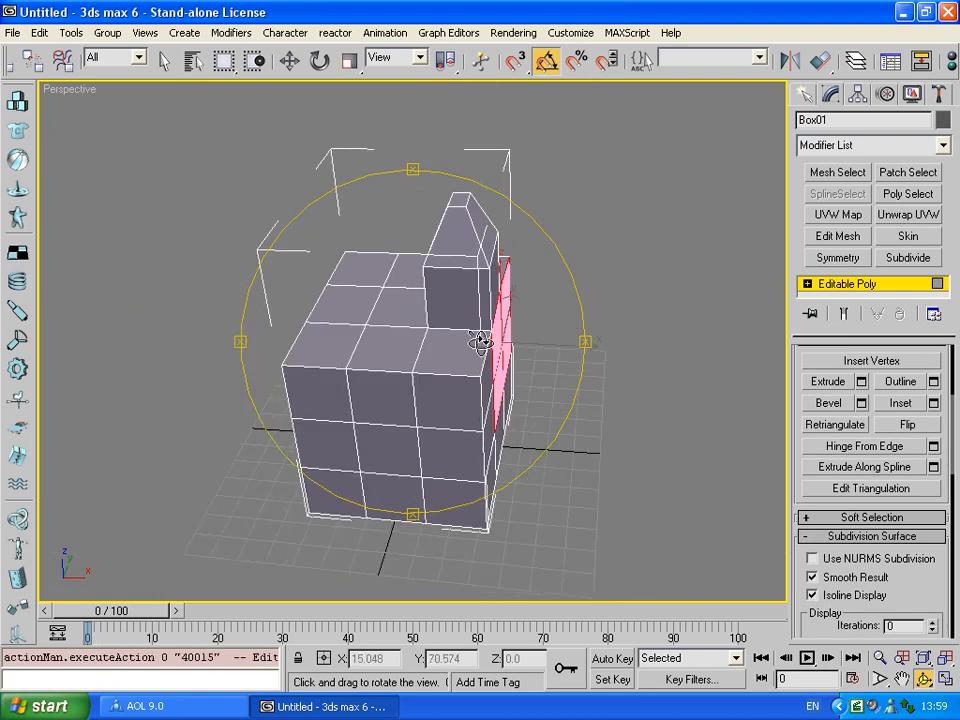
pyautogui.hotkey('ctrl', 'z')
pyautogui.hotkey('ctrl', 'z')
pyautogui.hotkey('ctrl', 'z')
# - Turn the view to face the box's front and leave sub-object editing so the whole Editable Poly is selected
pyautogui.moveTo(479, 344); pyautogui.dragTo(480, 317)
pyautogui.moveTo(388, 342); pyautogui.dragTo(439, 363)
pyautogui.click(880, 285)
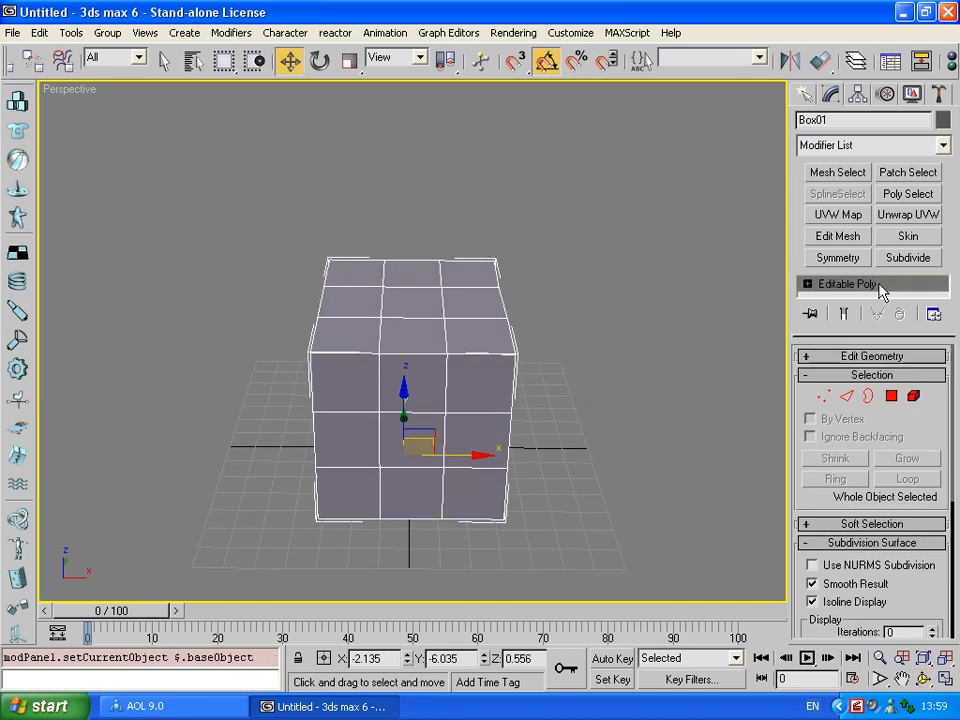
# - Delete the polygons in the box's left and middle columns, keeping only the right column
pyautogui.click(746, 271)
pyautogui.click(446, 300)
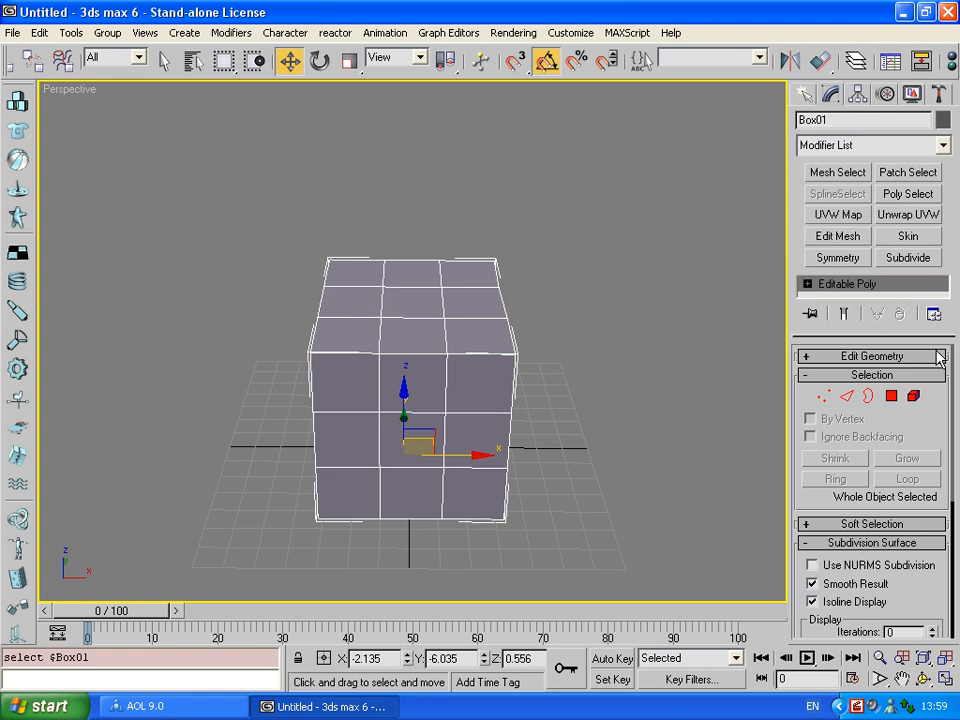
pyautogui.click(891, 396)
pyautogui.moveTo(221, 171); pyautogui.dragTo(426, 568)
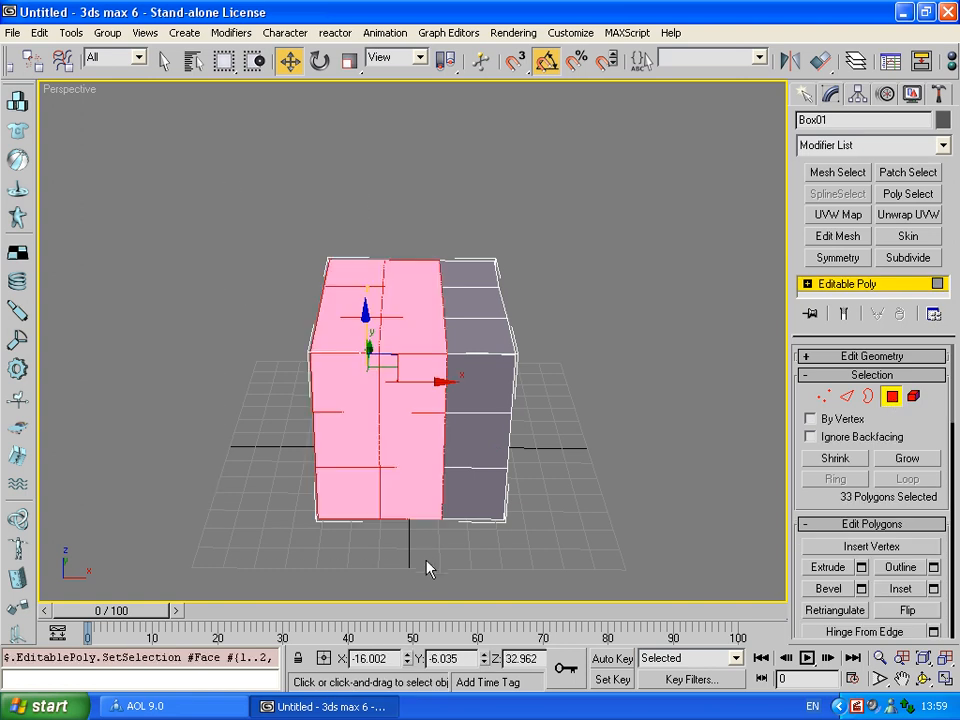
pyautogui.press('Delete')
pyautogui.click(446, 407)
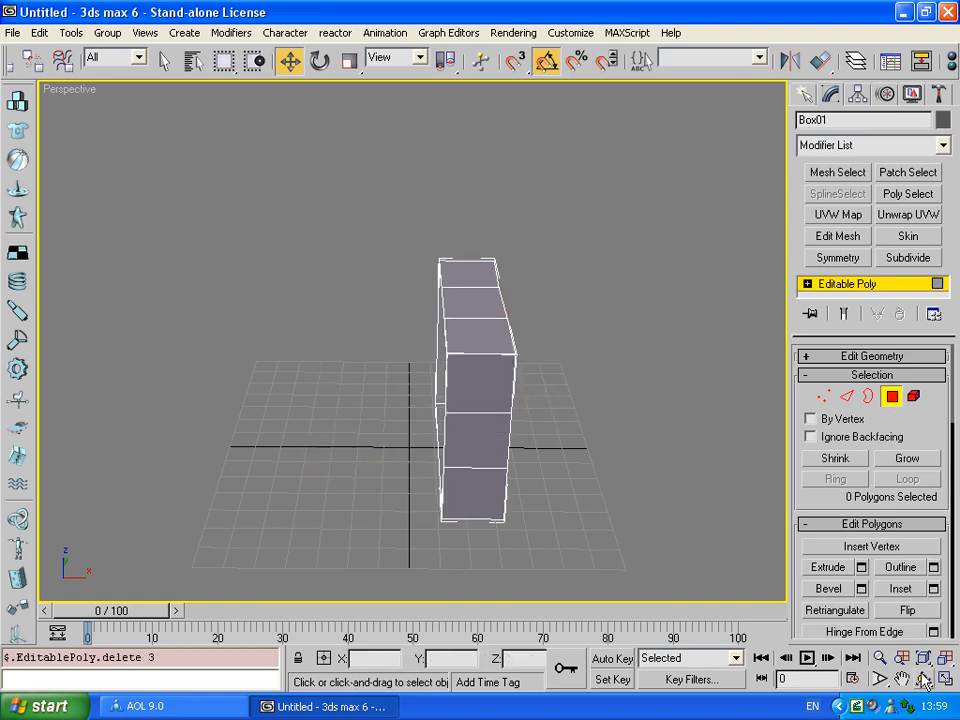
# - Examine the open, hollow side of the remaining slab from several angles
pyautogui.click(922, 681)
pyautogui.moveTo(366, 414)
pyautogui.mouseDown()
pyautogui.moveTo(636, 467)
pyautogui.moveTo(581, 386)
pyautogui.moveTo(432, 420)
pyautogui.moveTo(388, 482)
pyautogui.moveTo(444, 289)
pyautogui.moveTo(489, 381)
pyautogui.moveTo(737, 405)
pyautogui.moveTo(553, 407)
pyautogui.moveTo(431, 435)
pyautogui.mouseUp()
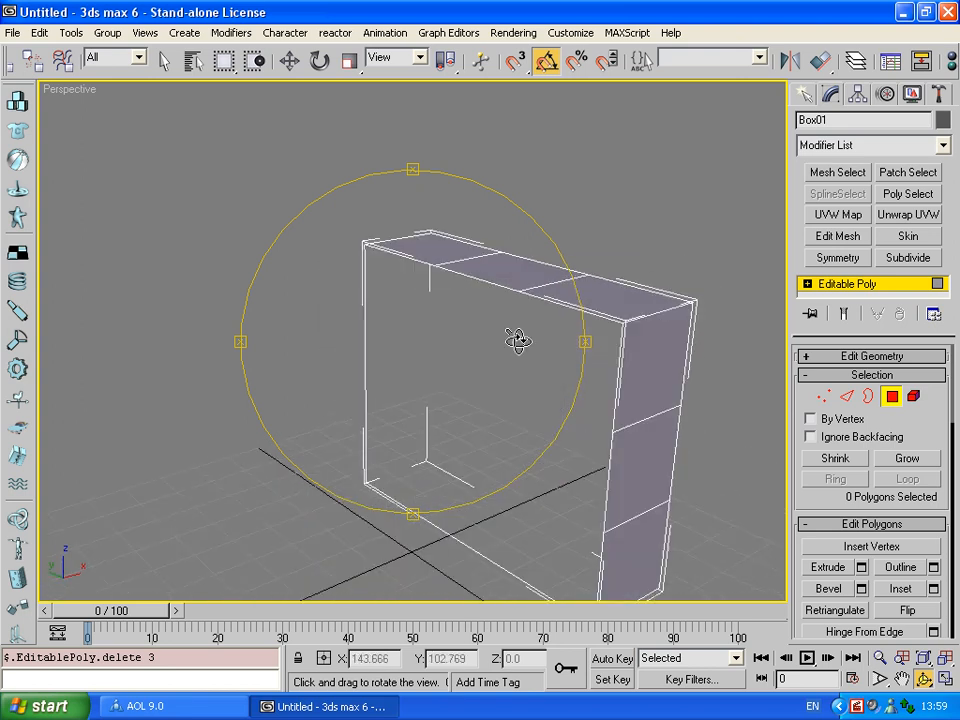
pyautogui.moveTo(518, 341)
pyautogui.mouseDown()
pyautogui.moveTo(506, 343)
pyautogui.moveTo(617, 381)
pyautogui.moveTo(544, 405)
pyautogui.moveTo(512, 401)
pyautogui.moveTo(435, 358)
pyautogui.moveTo(338, 388)
pyautogui.moveTo(388, 405)
pyautogui.moveTo(489, 407)
pyautogui.mouseUp()
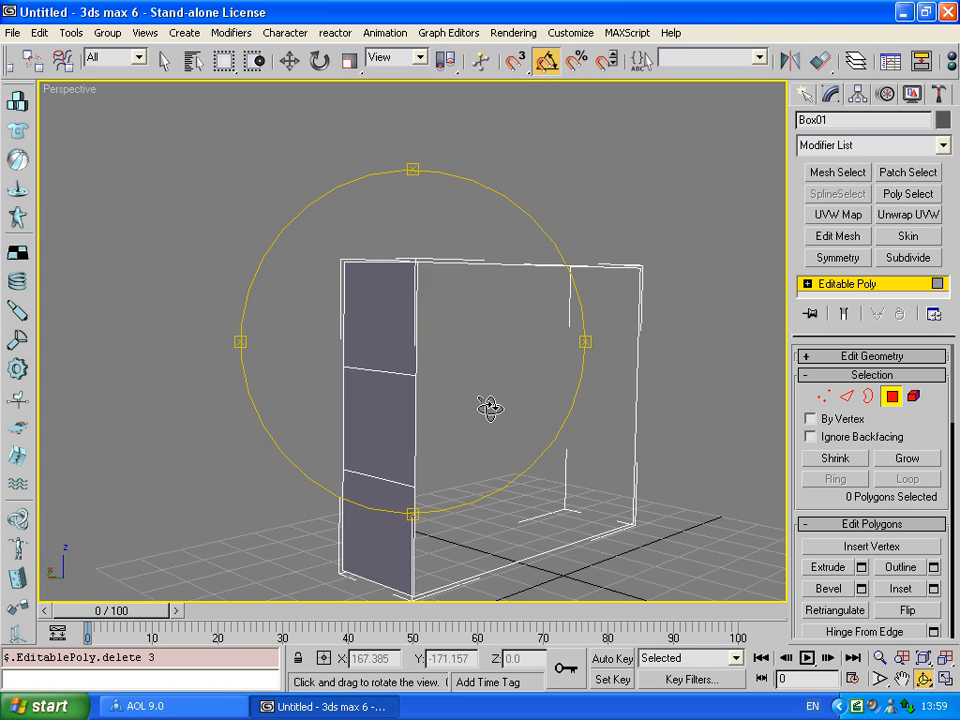
pyautogui.moveTo(630, 383)
pyautogui.mouseDown()
pyautogui.moveTo(433, 302)
pyautogui.moveTo(362, 364)
pyautogui.moveTo(324, 379)
pyautogui.moveTo(511, 378)
pyautogui.moveTo(478, 366)
pyautogui.moveTo(461, 371)
pyautogui.moveTo(545, 391)
pyautogui.moveTo(435, 371)
pyautogui.moveTo(396, 351)
pyautogui.moveTo(481, 298)
pyautogui.mouseUp()
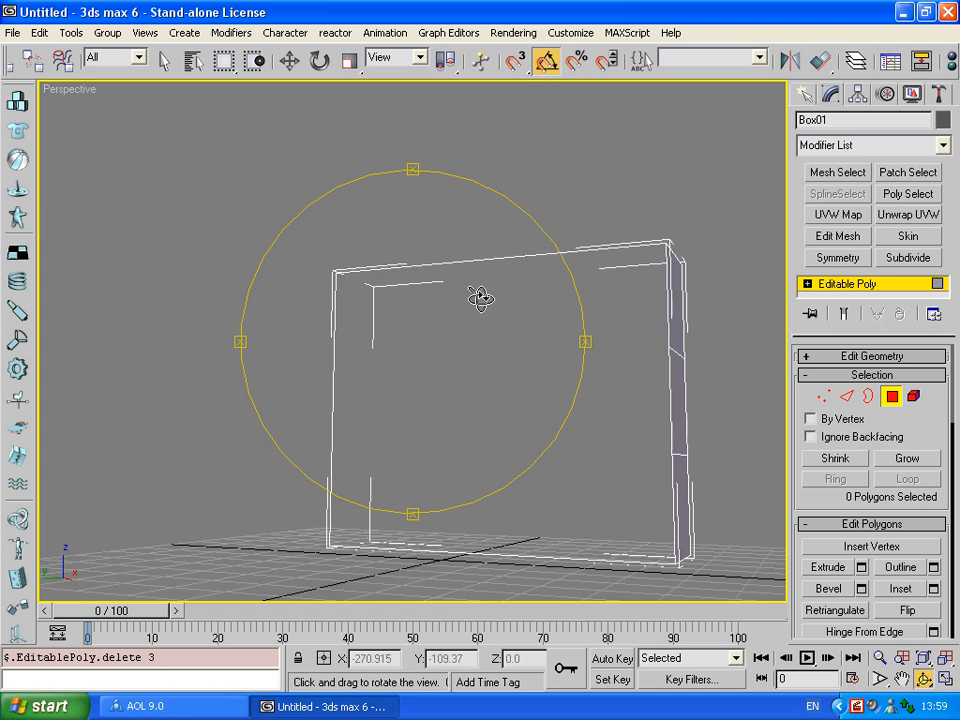
pyautogui.moveTo(538, 330); pyautogui.dragTo(600, 304)
pyautogui.press('w')
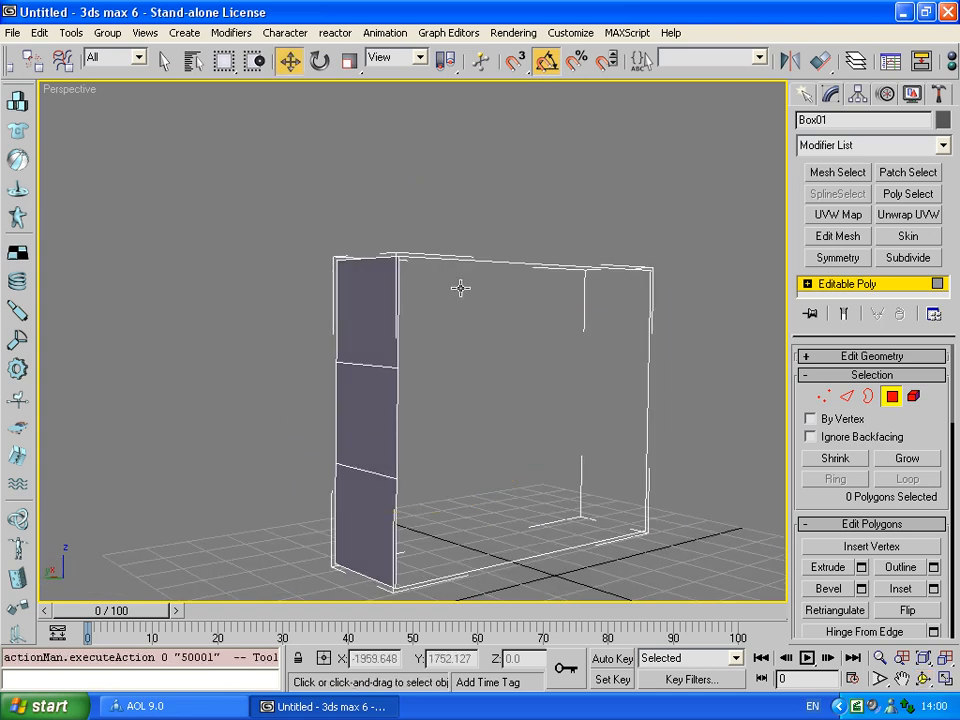
pyautogui.hotkey('ctrl', 'r')
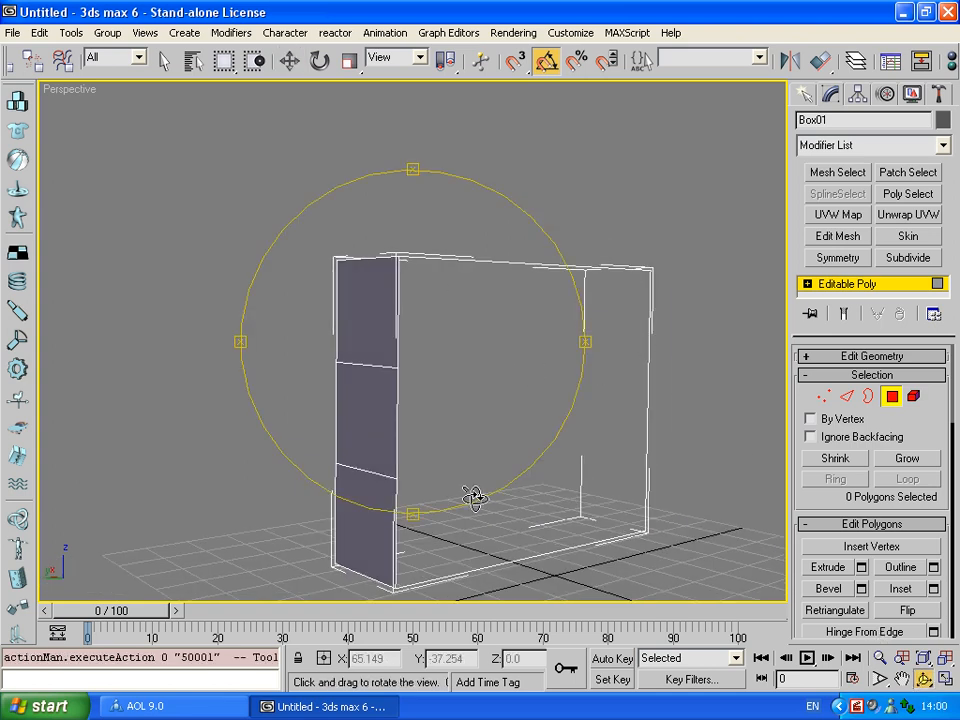
pyautogui.moveTo(474, 497)
pyautogui.mouseDown()
pyautogui.moveTo(480, 489)
pyautogui.moveTo(407, 439)
pyautogui.moveTo(332, 446)
pyautogui.moveTo(763, 356)
pyautogui.mouseUp()
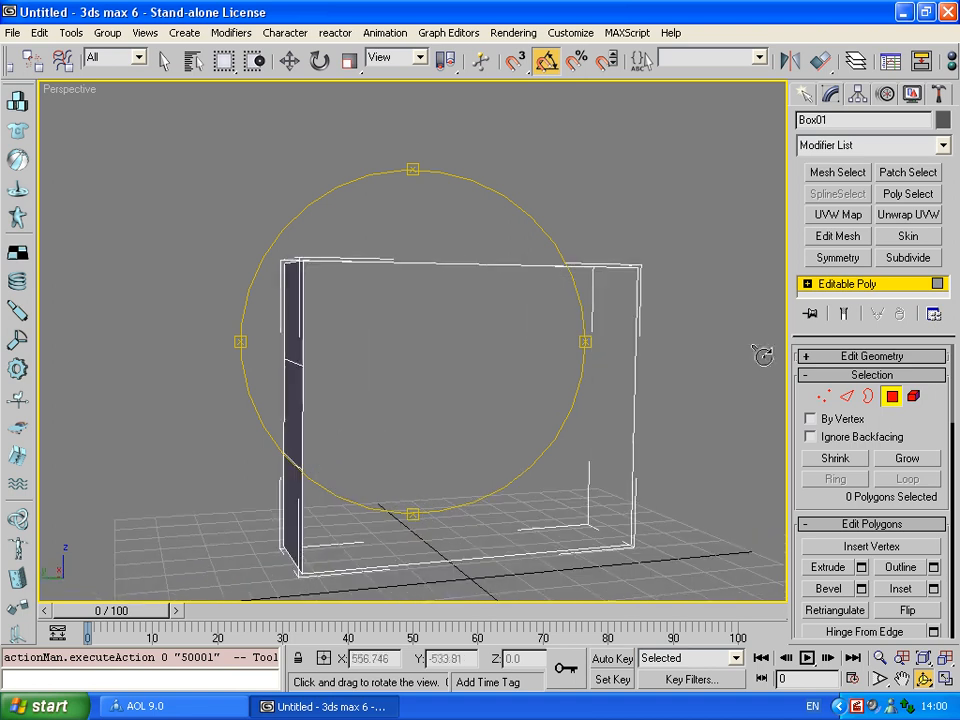
# - Select the border around the slab's open side in Border mode and close the hole with Cap
pyautogui.click(868, 397)
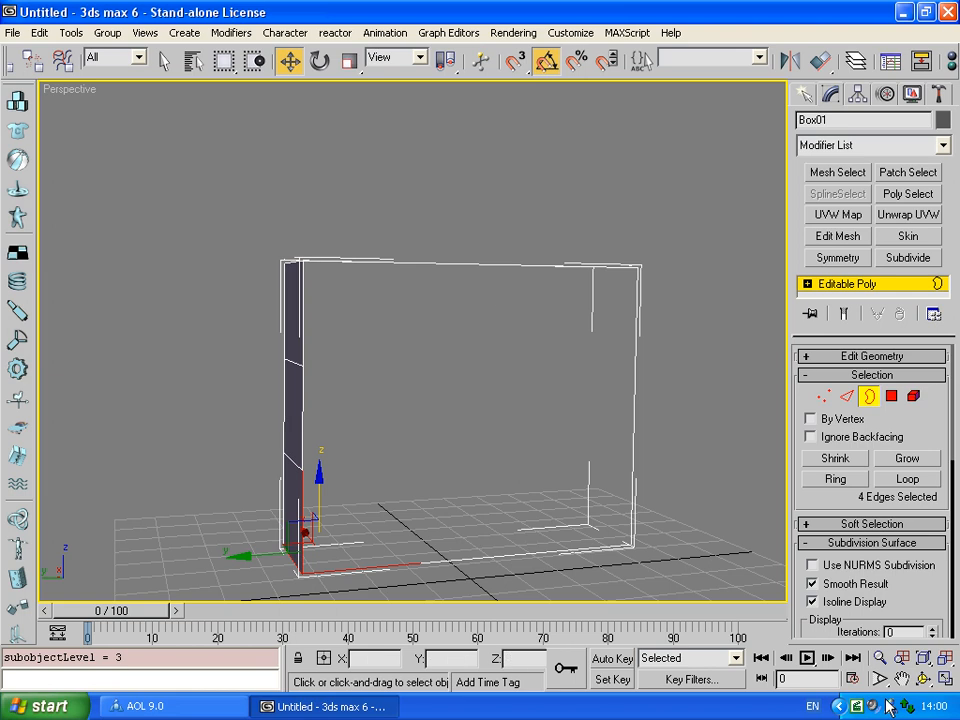
pyautogui.click(922, 679)
pyautogui.moveTo(405, 455)
pyautogui.mouseDown()
pyautogui.moveTo(373, 429)
pyautogui.moveTo(398, 455)
pyautogui.mouseUp()
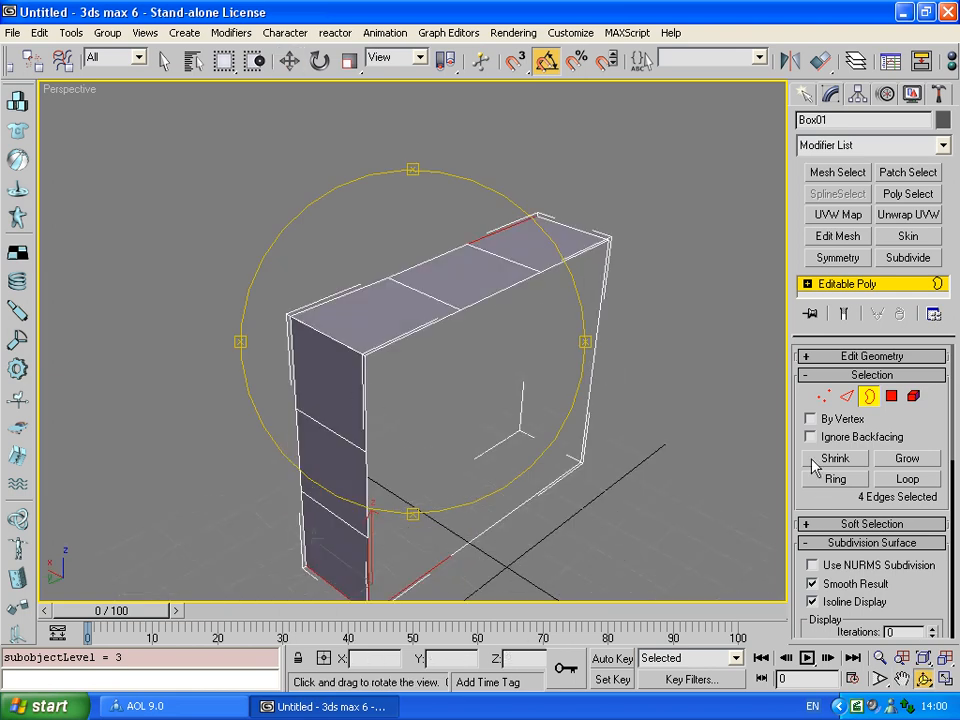
pyautogui.press('w')
pyautogui.doubleClick(499, 287)
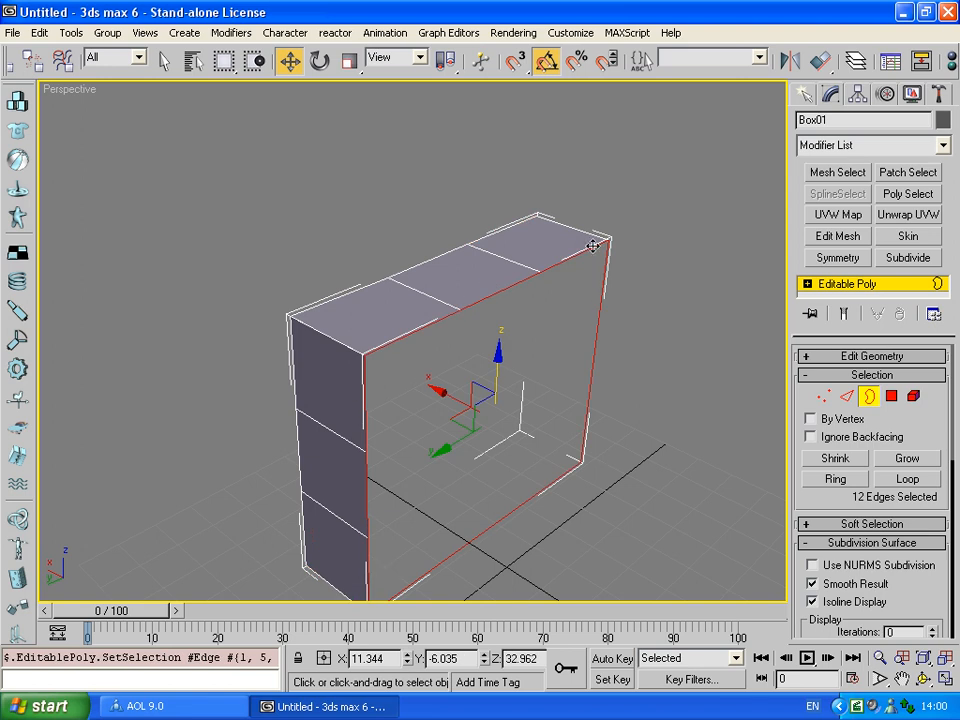
pyautogui.moveTo(896, 360); pyautogui.dragTo(491, 259)
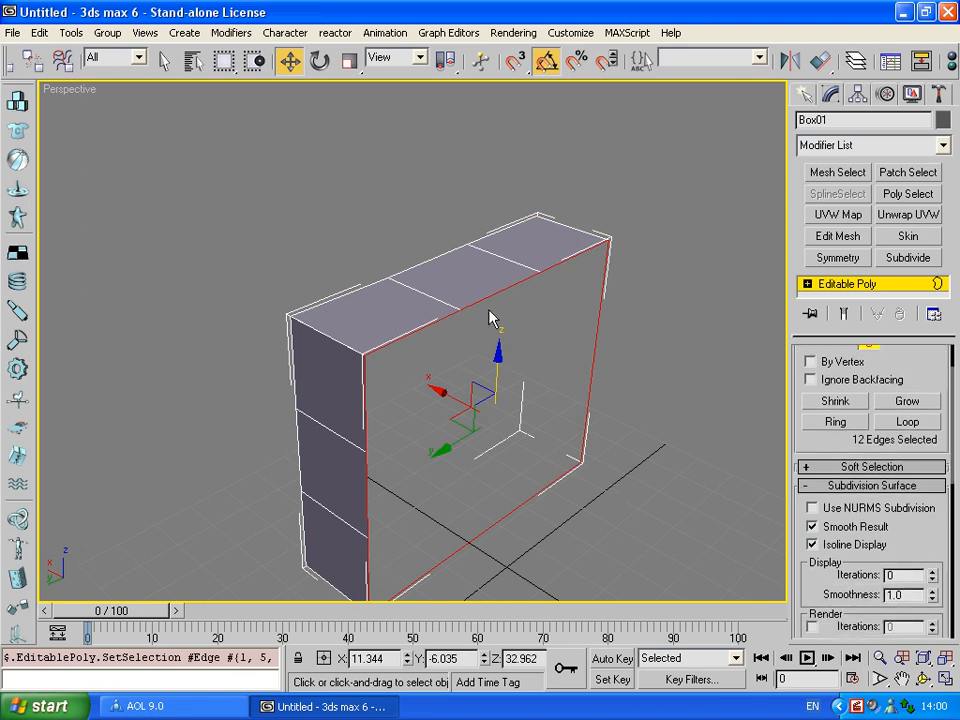
pyautogui.scroll(-10, 933, 527)
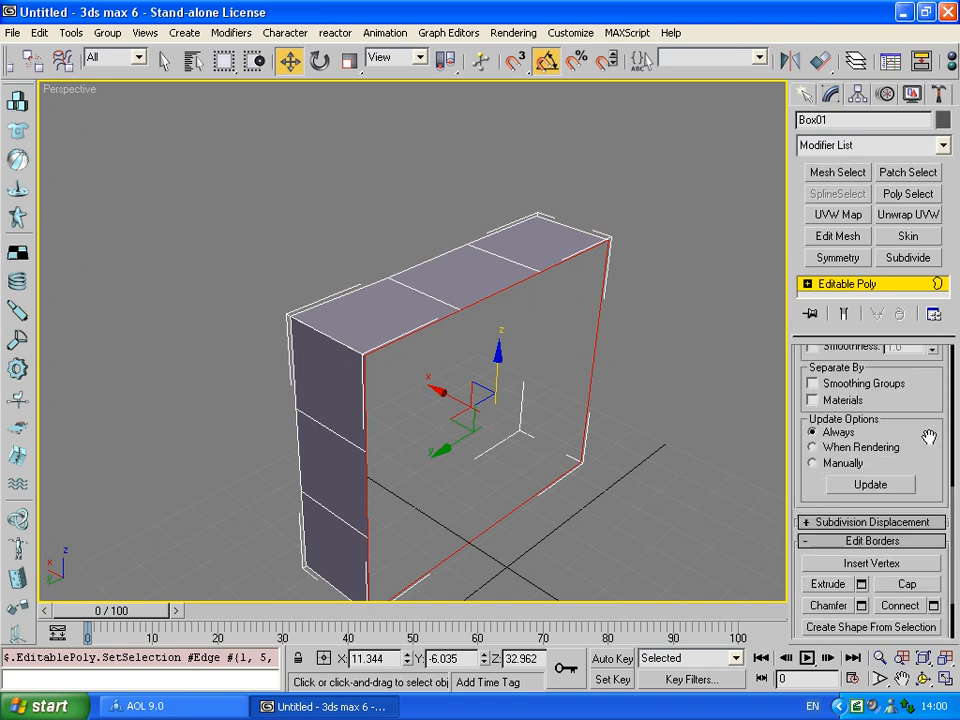
pyautogui.scroll(-1, 874, 517)
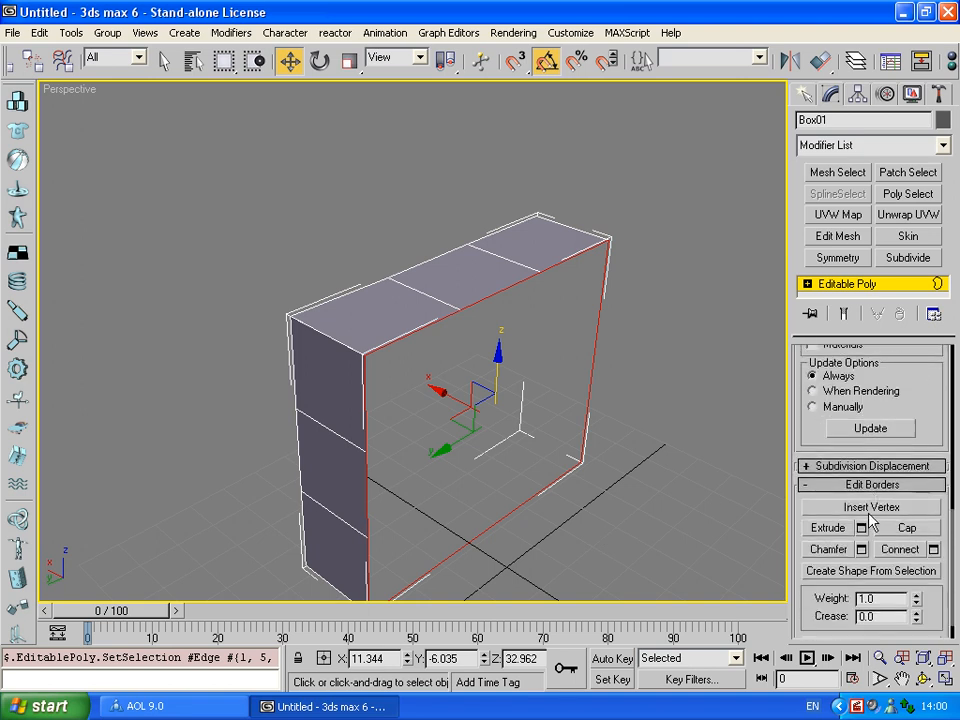
pyautogui.click(907, 527)
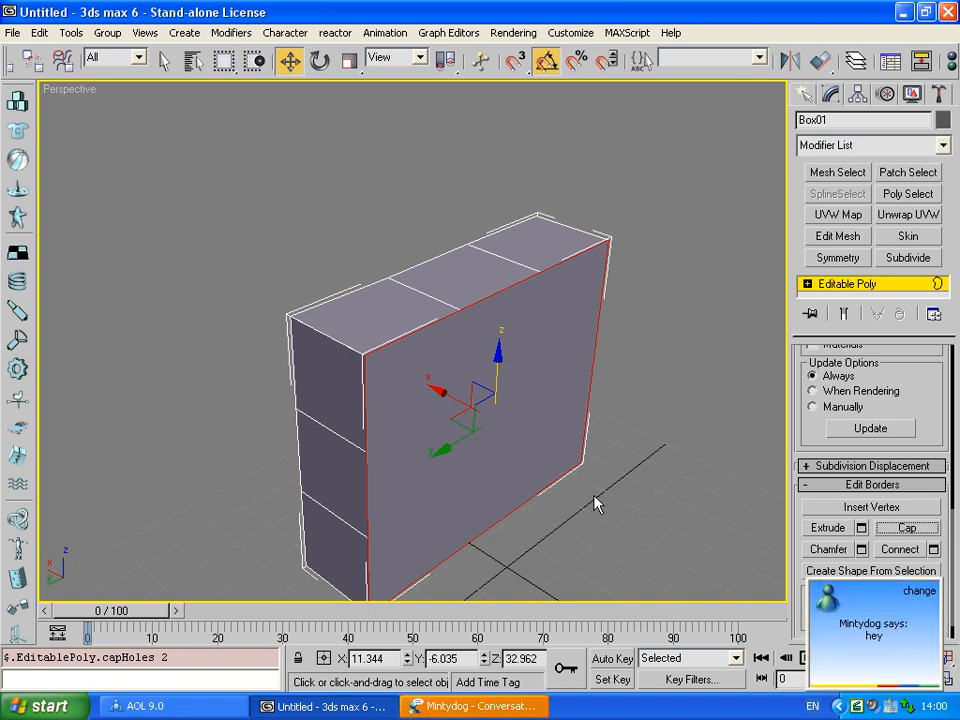
# - Inspect the capped slab from both its closed side and its segmented side
pyautogui.keyDown('alt'); pyautogui.moveTo(445, 463); pyautogui.dragTo(461, 416, button='middle'); pyautogui.keyUp('alt')
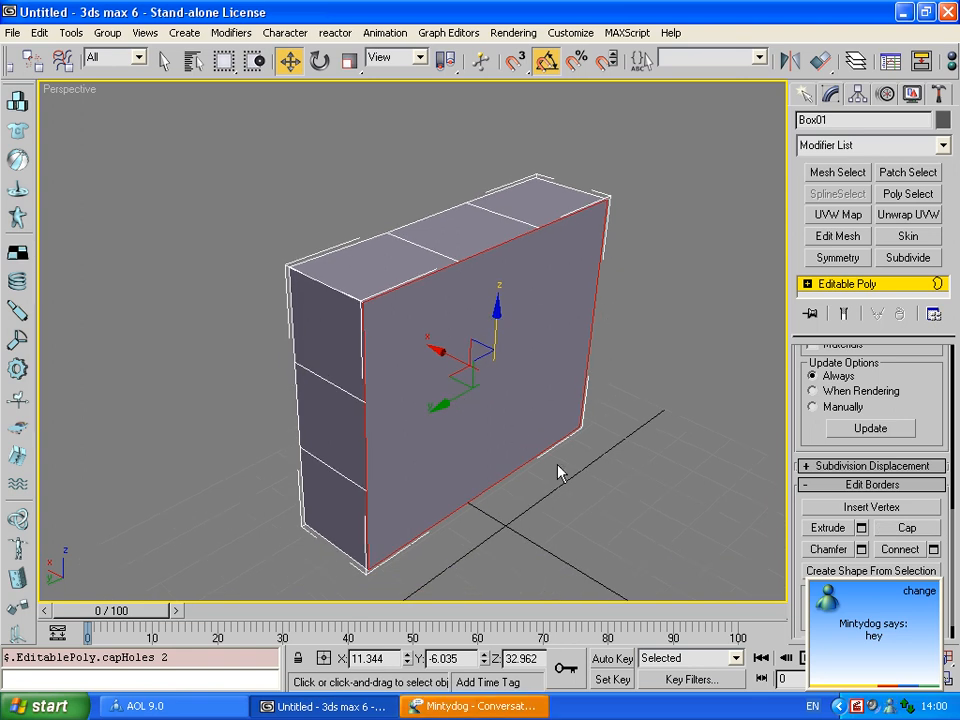
pyautogui.moveTo(930, 385); pyautogui.dragTo(931, 365)
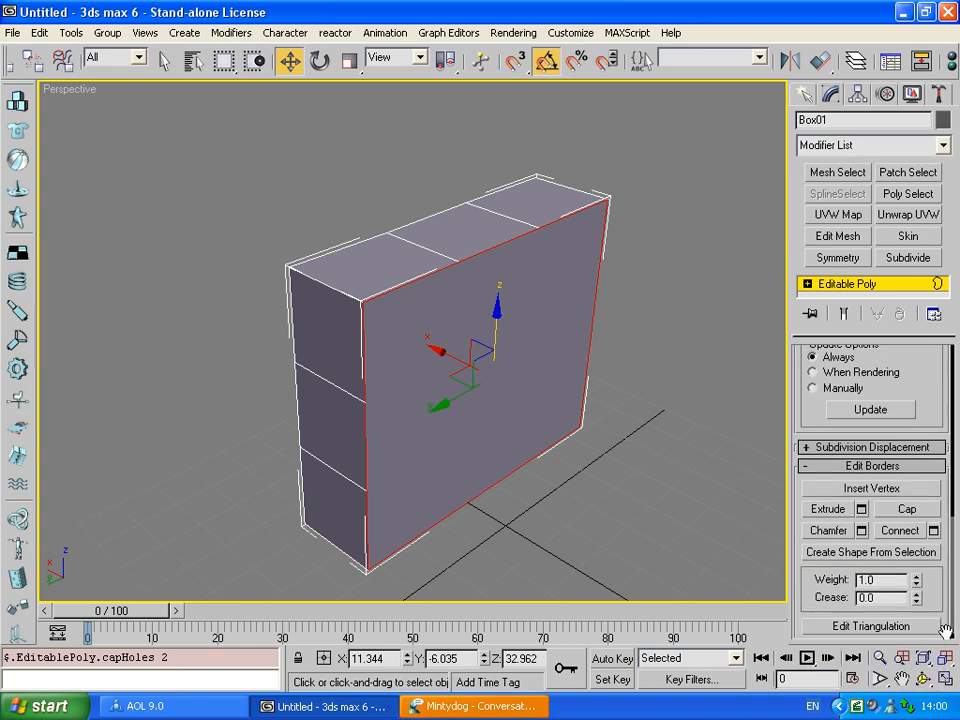
pyautogui.click(923, 680)
pyautogui.moveTo(440, 362); pyautogui.dragTo(445, 387)
pyautogui.scroll(3, 445, 387)
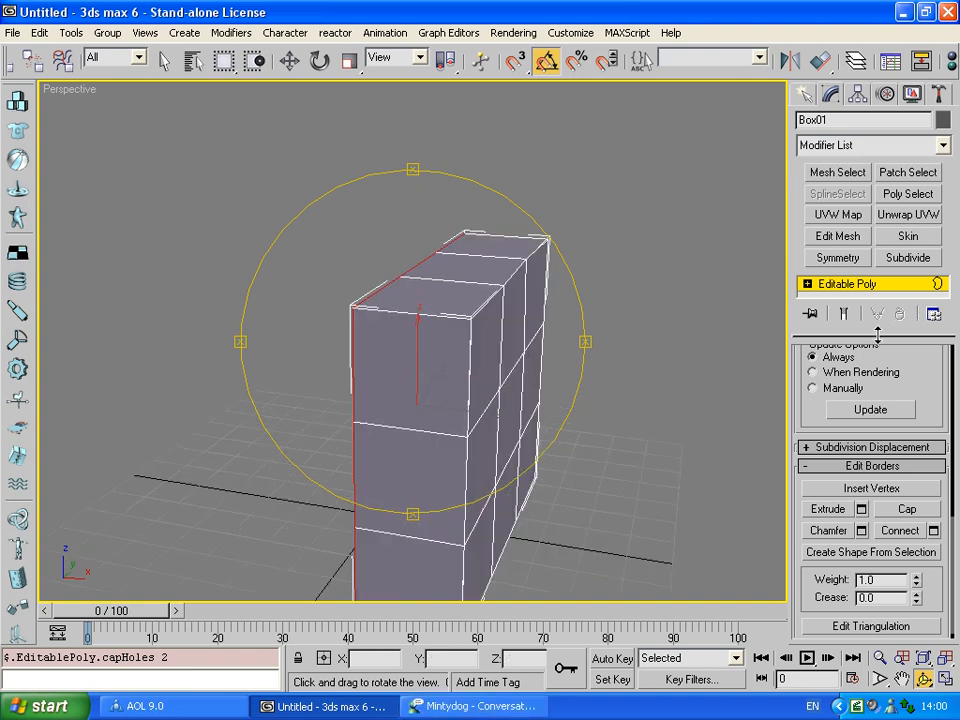
pyautogui.moveTo(481, 325); pyautogui.dragTo(411, 313)
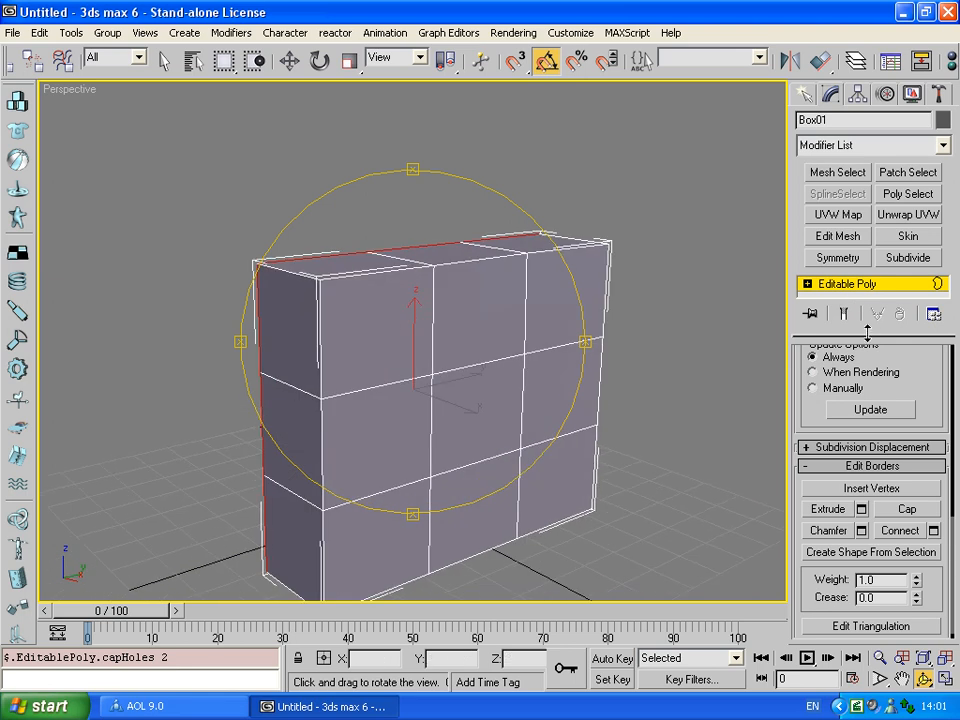
# - Enlarge the modifier stack with Editable Poly's sub-object levels listed, and switch through Vertex, Edge and Polygon modes
pyautogui.moveTo(867, 333); pyautogui.dragTo(867, 490)
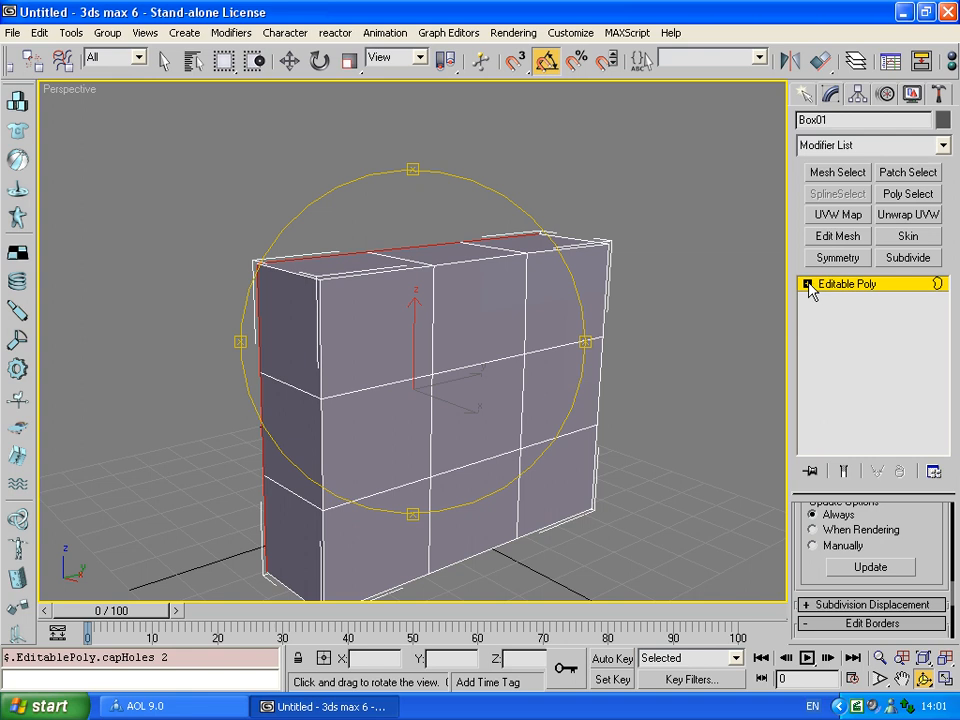
pyautogui.click(807, 284)
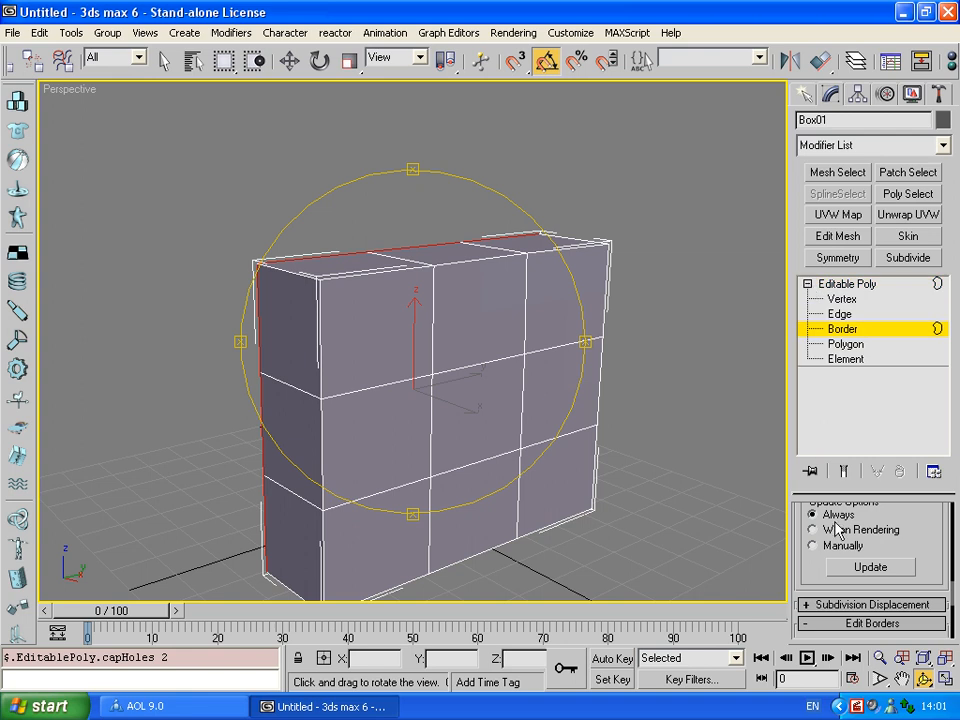
pyautogui.scroll(10, 886, 503)
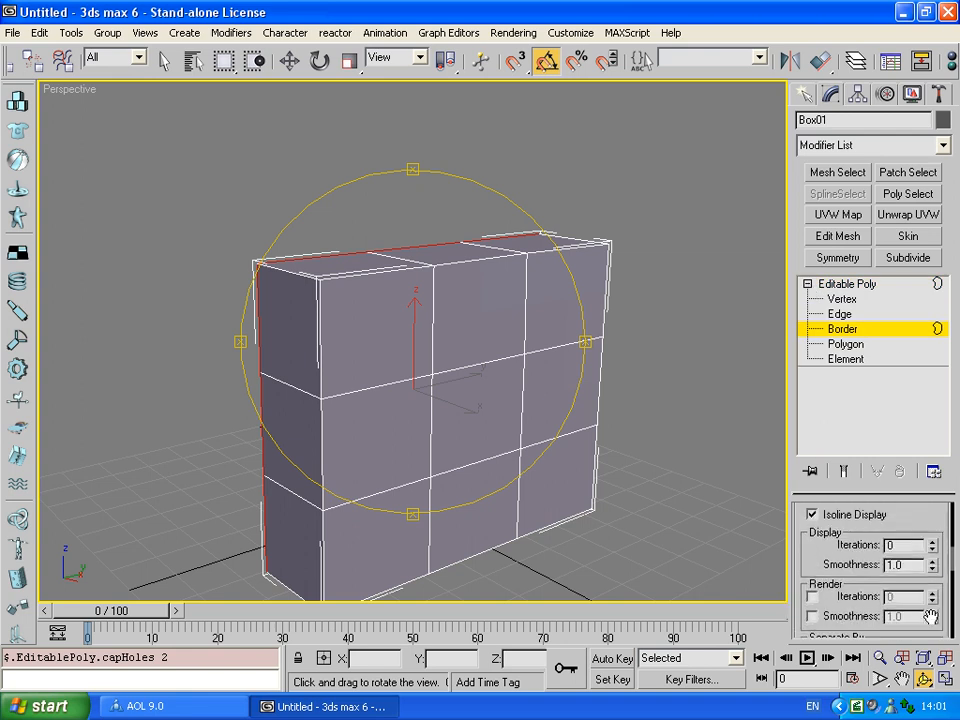
pyautogui.scroll(3, 926, 600)
pyautogui.click(822, 553)
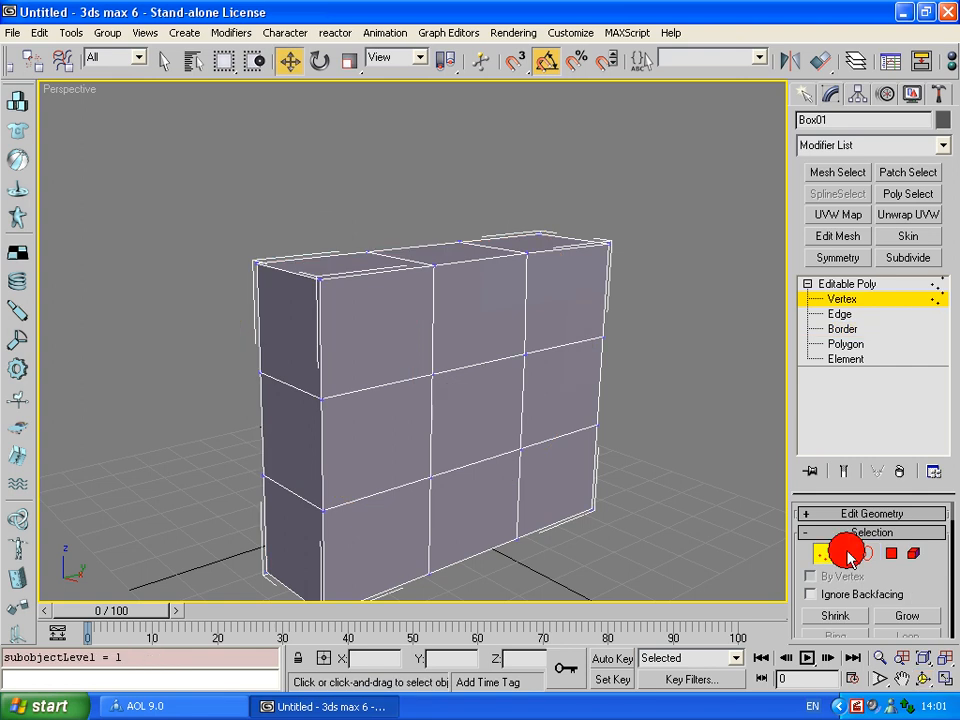
pyautogui.click(846, 553)
pyautogui.click(888, 556)
# - Cycle through the Vertex, Edge, Border and Polygon levels within the modifier stack, ending at Vertex level
pyautogui.click(838, 299)
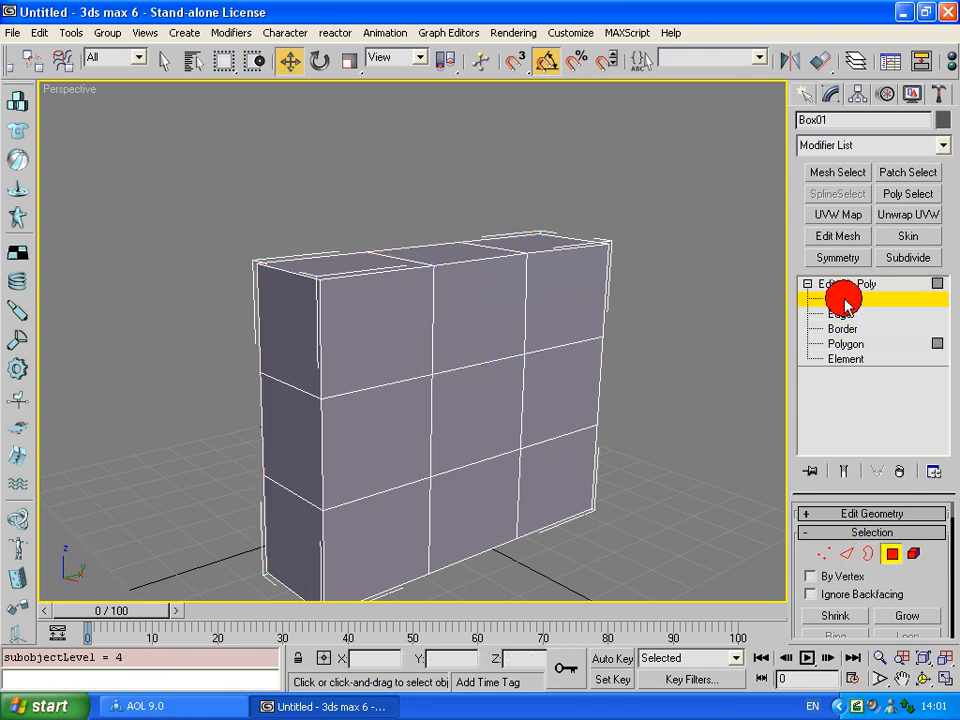
pyautogui.click(842, 329)
pyautogui.click(843, 344)
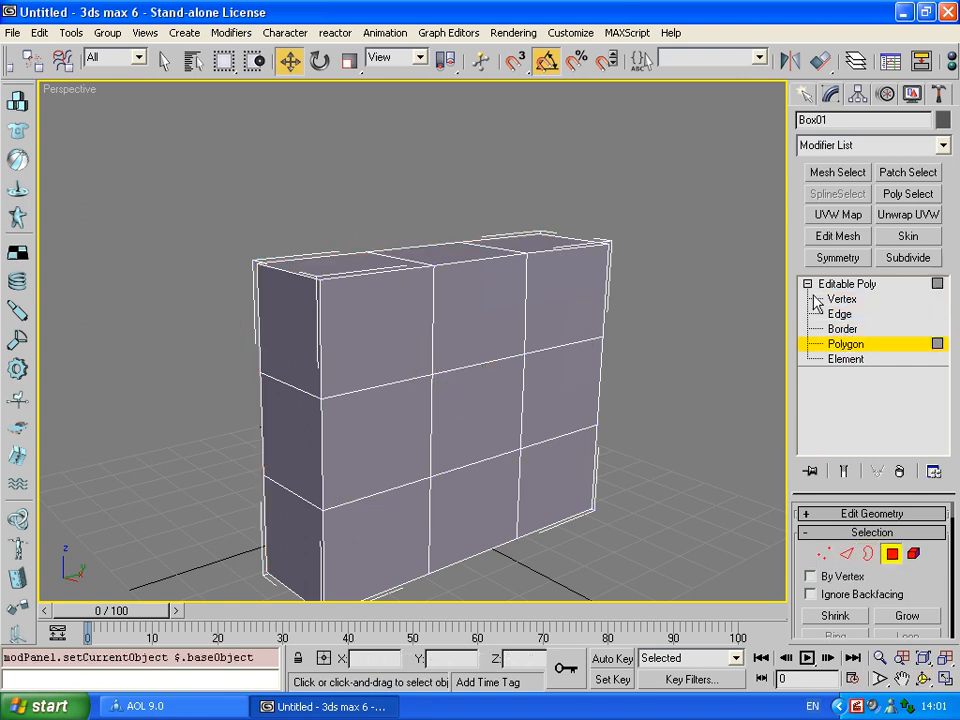
pyautogui.click(843, 300)
pyautogui.click(840, 314)
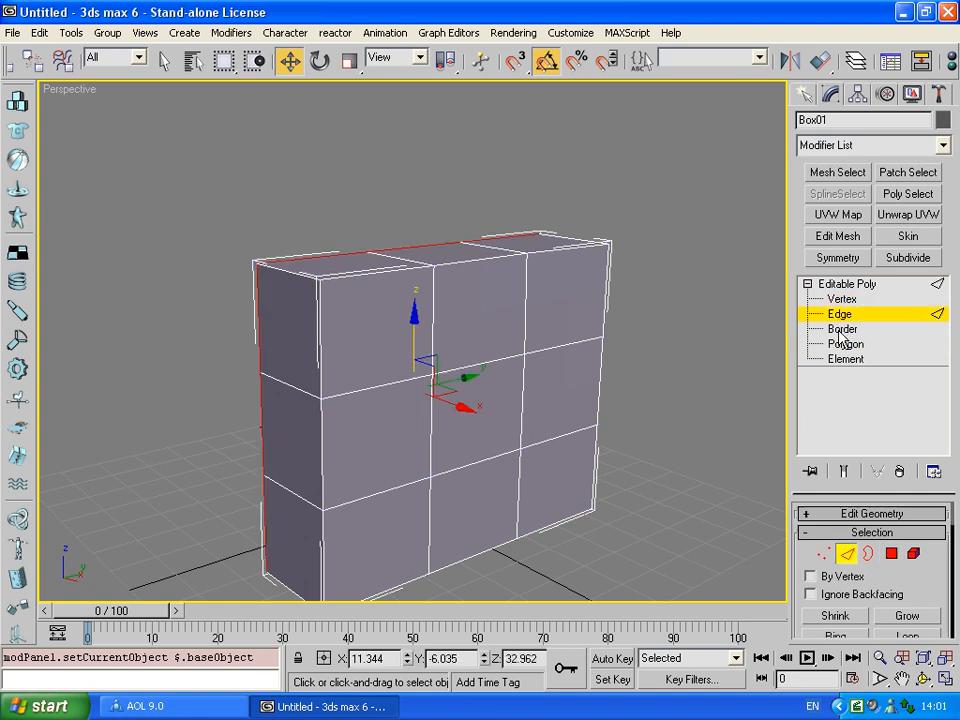
pyautogui.click(842, 329)
pyautogui.click(843, 344)
pyautogui.click(848, 299)
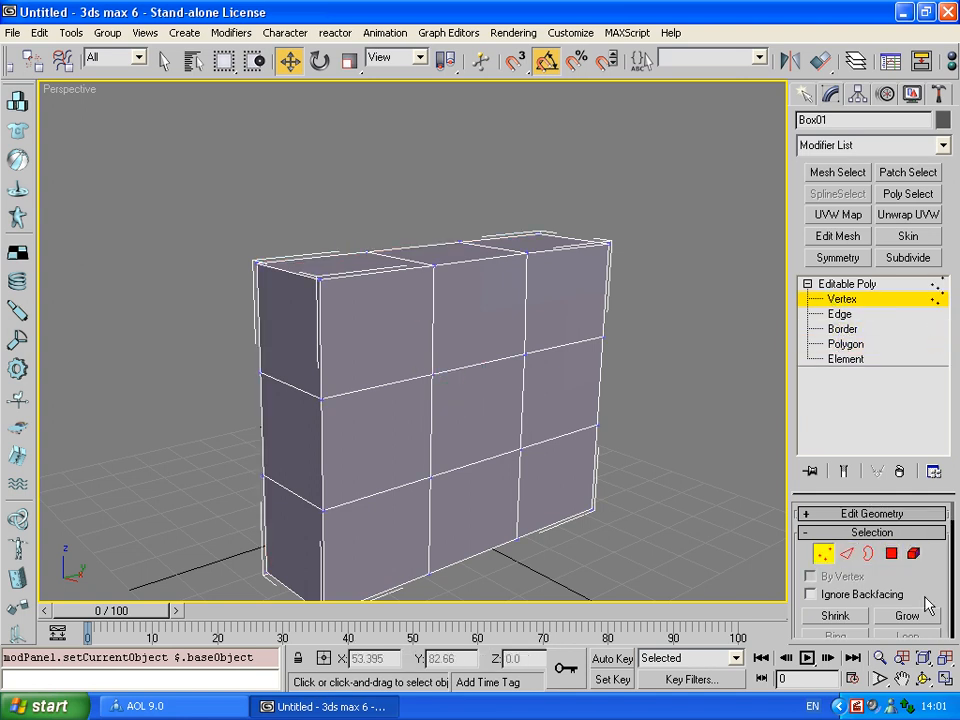
# - Collapse Editable Poly's sub-object list and turn the view to show the slab's top and segmented side
pyautogui.click(922, 678)
pyautogui.moveTo(439, 398); pyautogui.dragTo(487, 433)
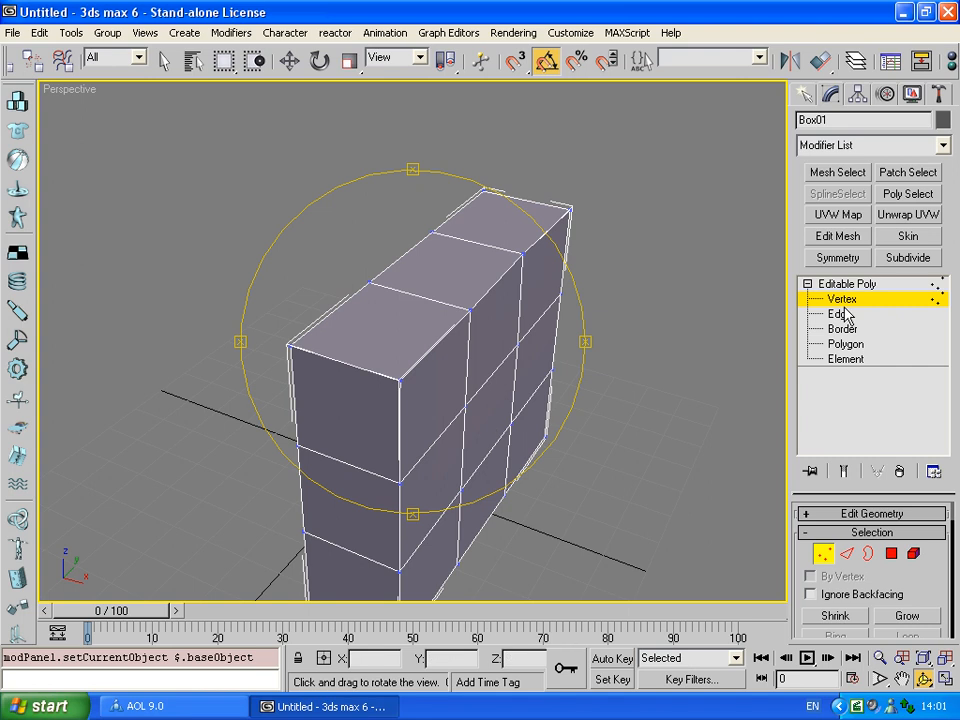
pyautogui.click(808, 285)
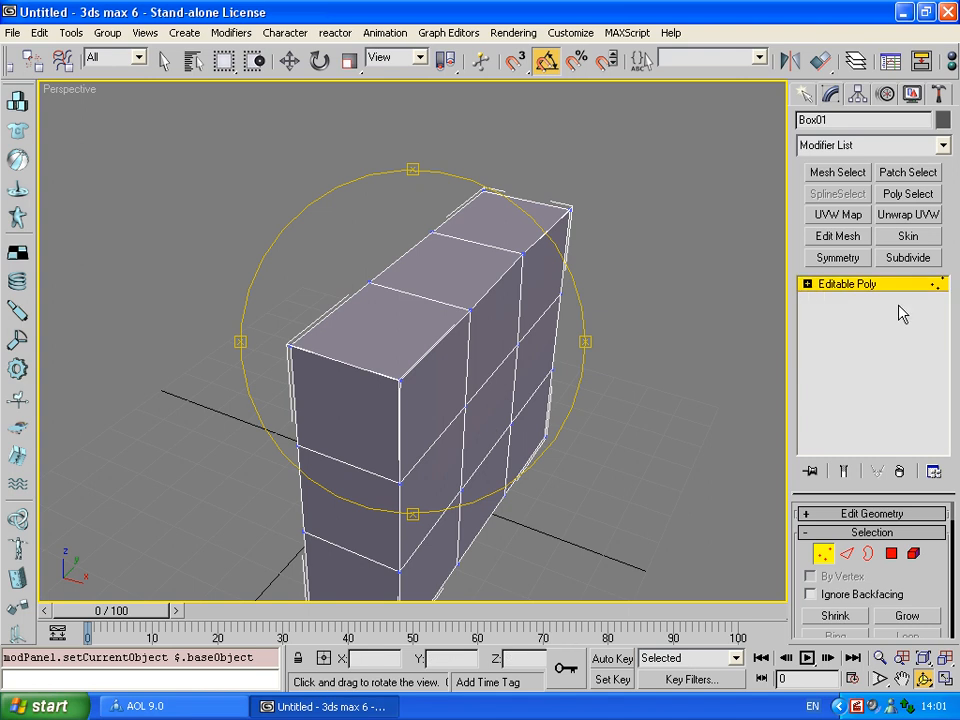
pyautogui.moveTo(454, 287); pyautogui.dragTo(436, 276)
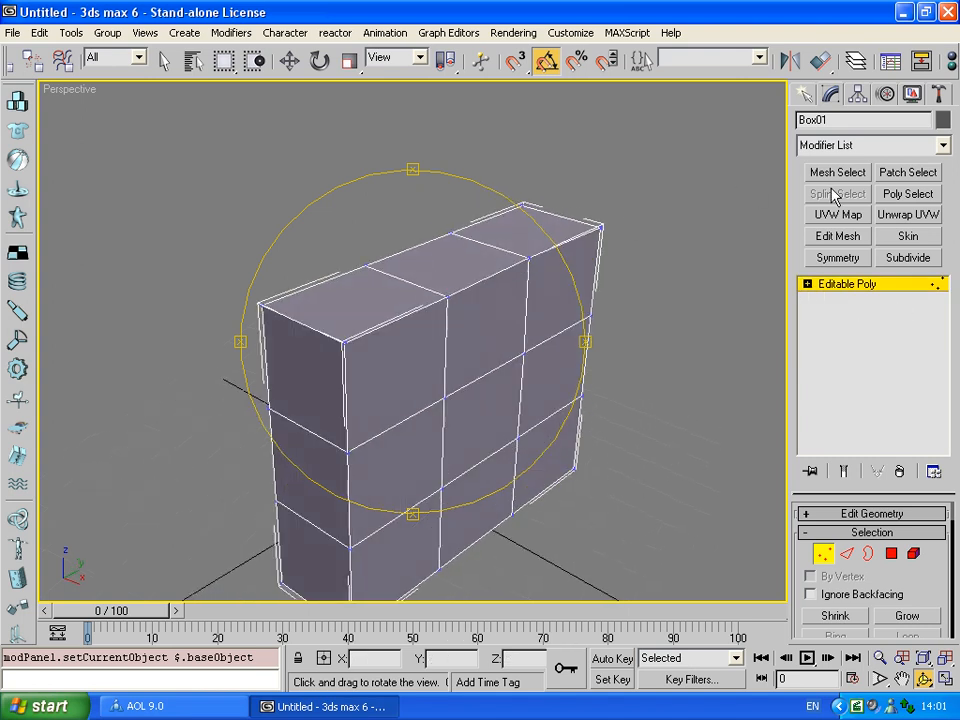
# - Browse the world-space and object-space modifiers available for the box
pyautogui.click(942, 146)
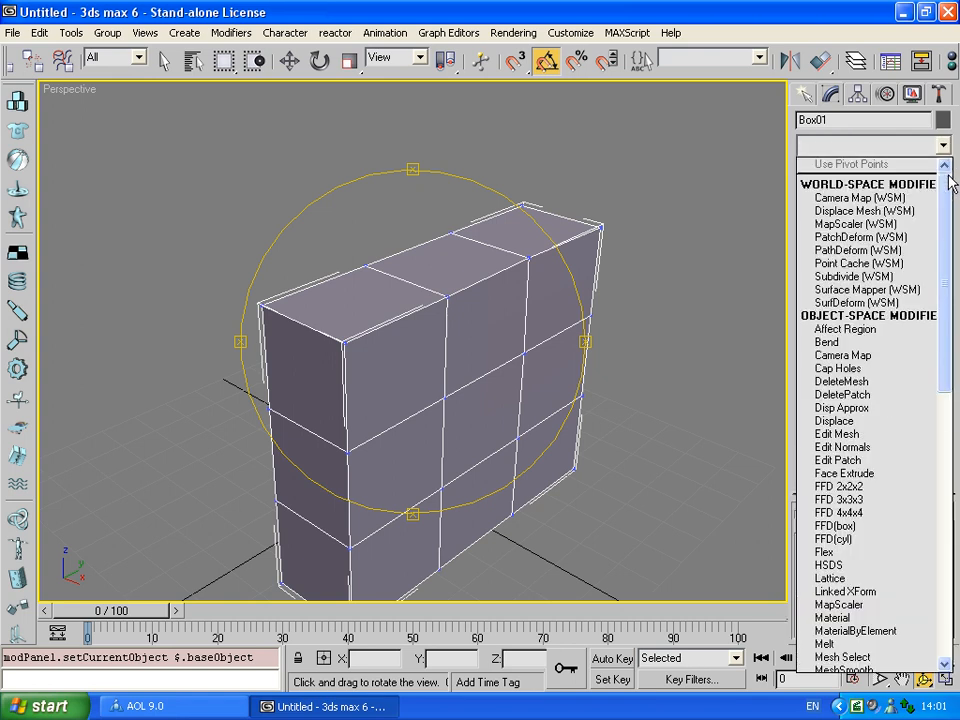
pyautogui.moveTo(944, 203); pyautogui.dragTo(943, 444)
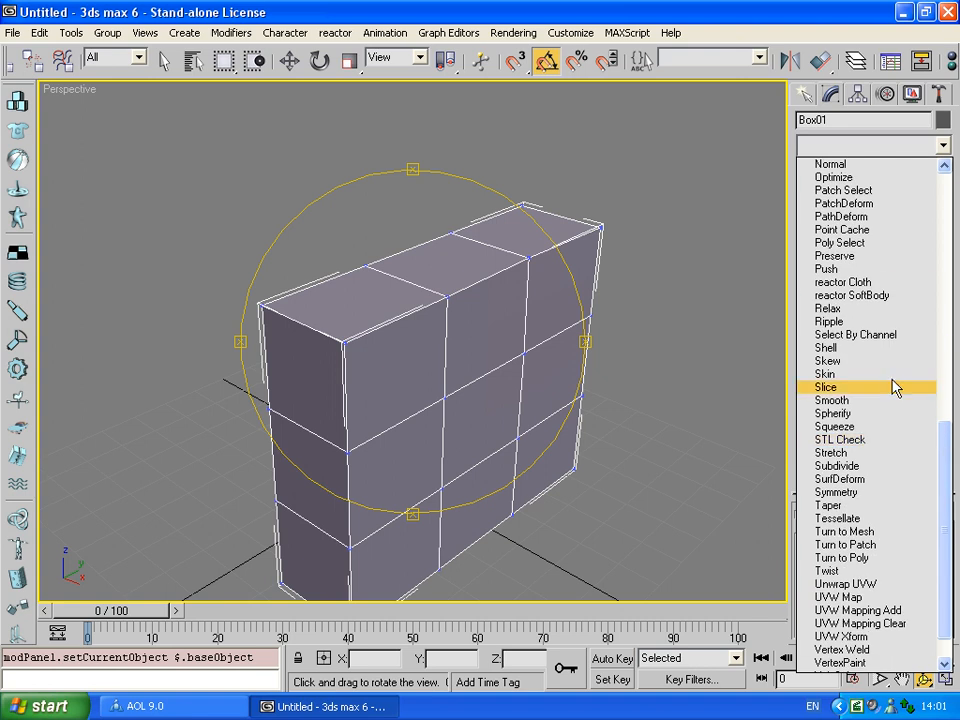
pyautogui.click(956, 495)
pyautogui.click(942, 145)
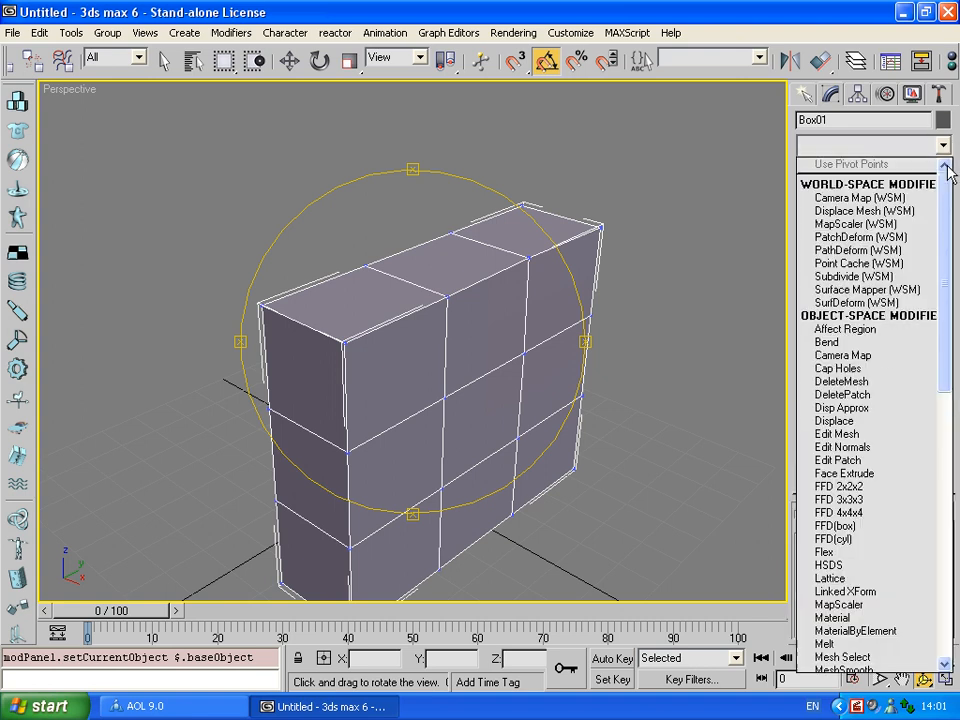
pyautogui.moveTo(950, 175); pyautogui.dragTo(946, 255)
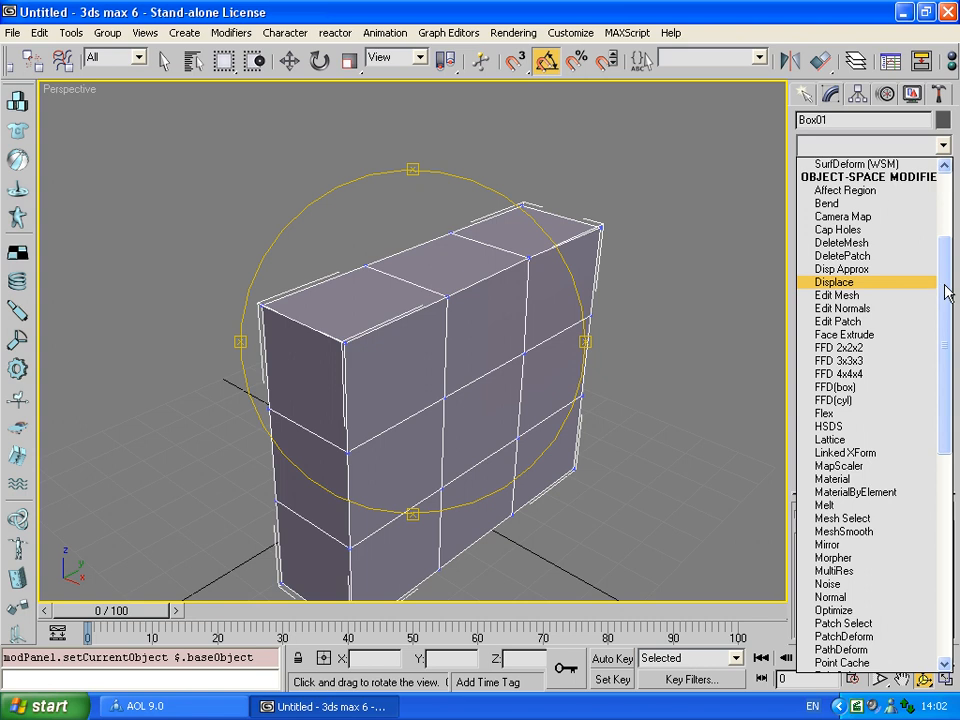
pyautogui.moveTo(946, 291); pyautogui.dragTo(948, 318)
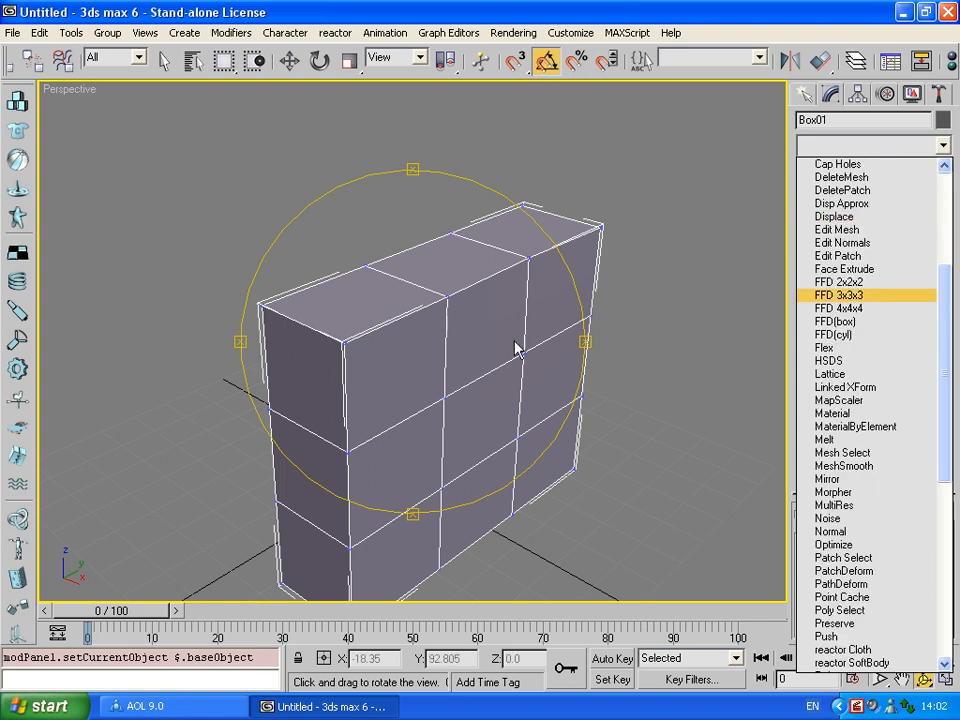
pyautogui.moveTo(942, 351); pyautogui.dragTo(940, 312)
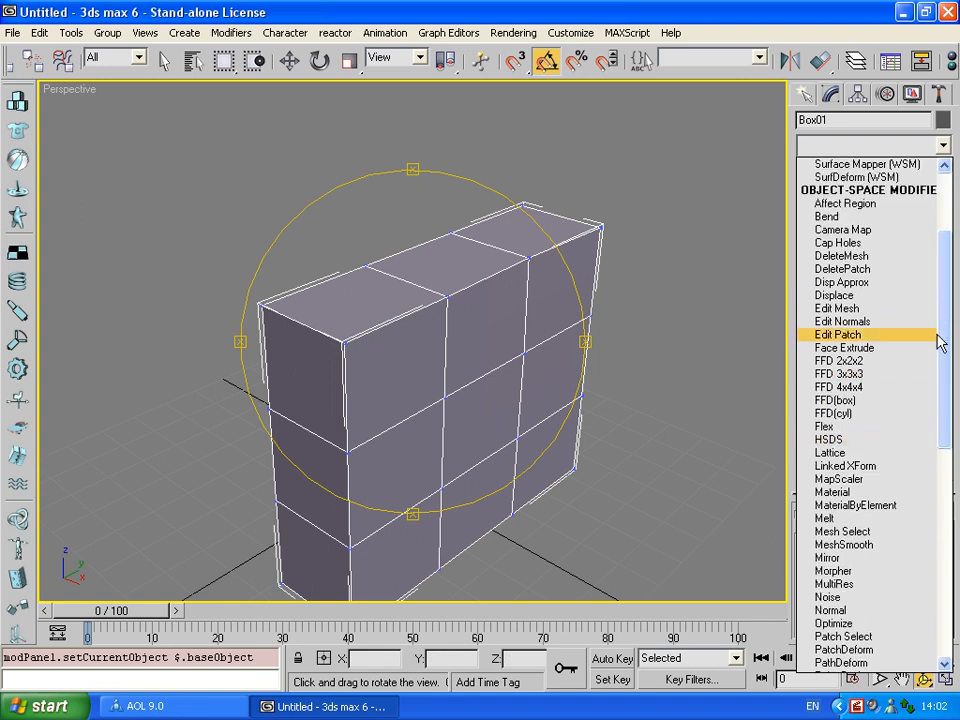
pyautogui.moveTo(948, 355); pyautogui.dragTo(932, 506)
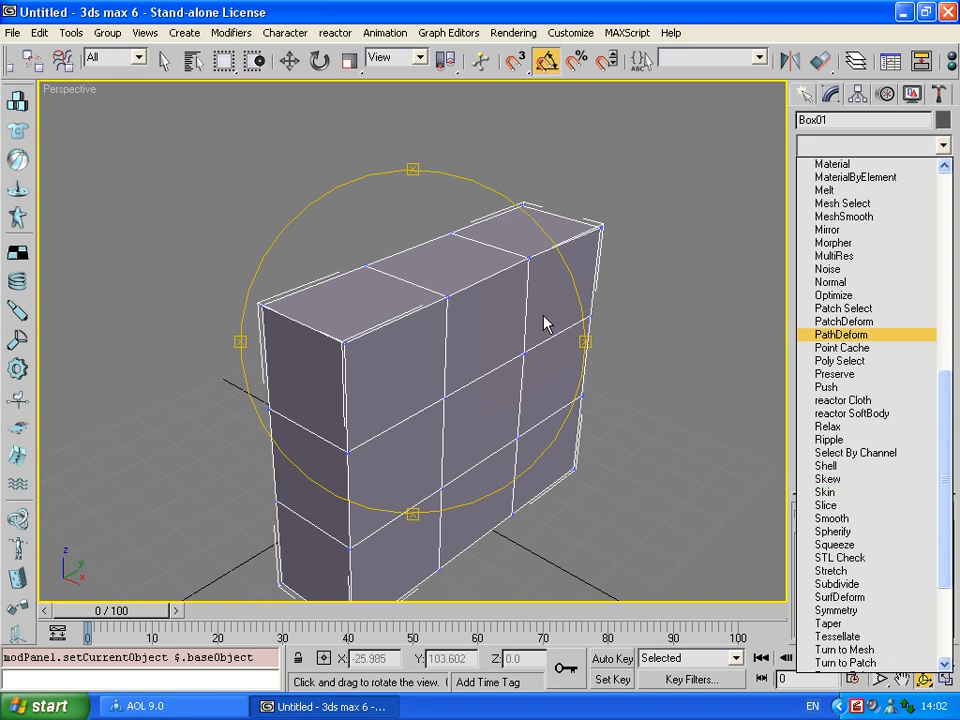
pyautogui.click(945, 400)
pyautogui.press('Return')
pyautogui.click(848, 299)
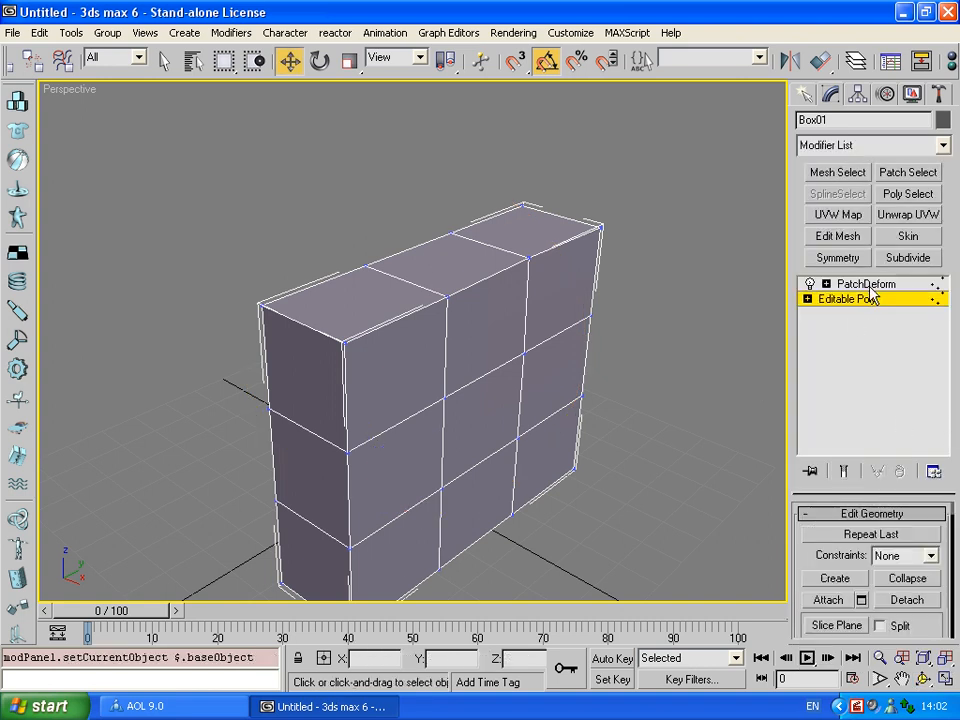
pyautogui.click(866, 284)
pyautogui.press('Delete')
pyautogui.click(900, 285)
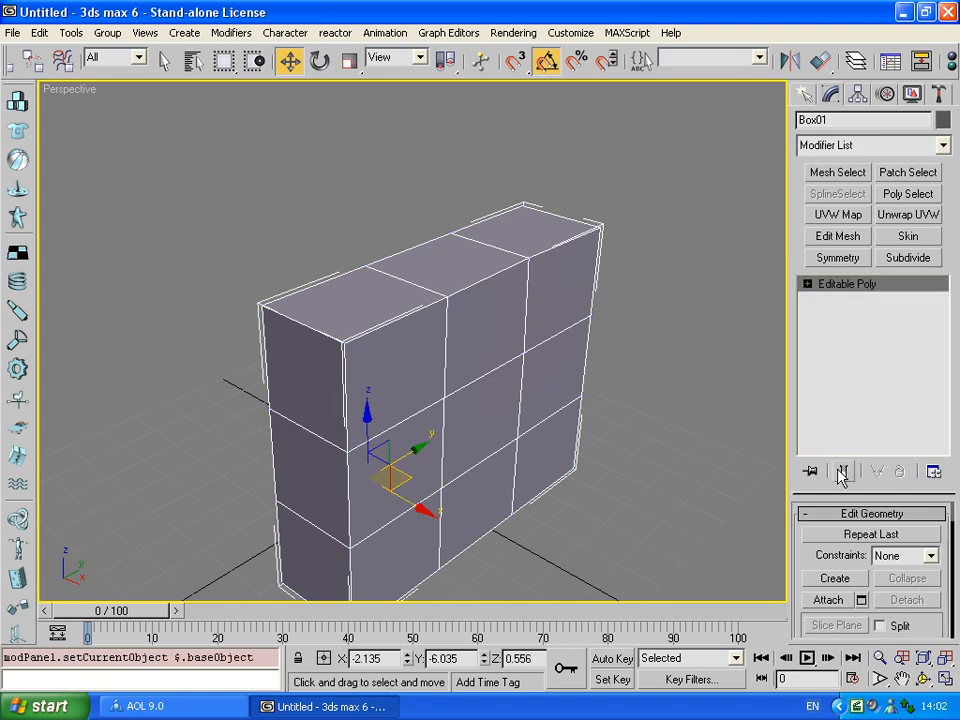
# - Look through the object-space modifiers and add a Noise modifier to the box
pyautogui.click(942, 146)
pyautogui.moveTo(947, 228); pyautogui.dragTo(951, 378)
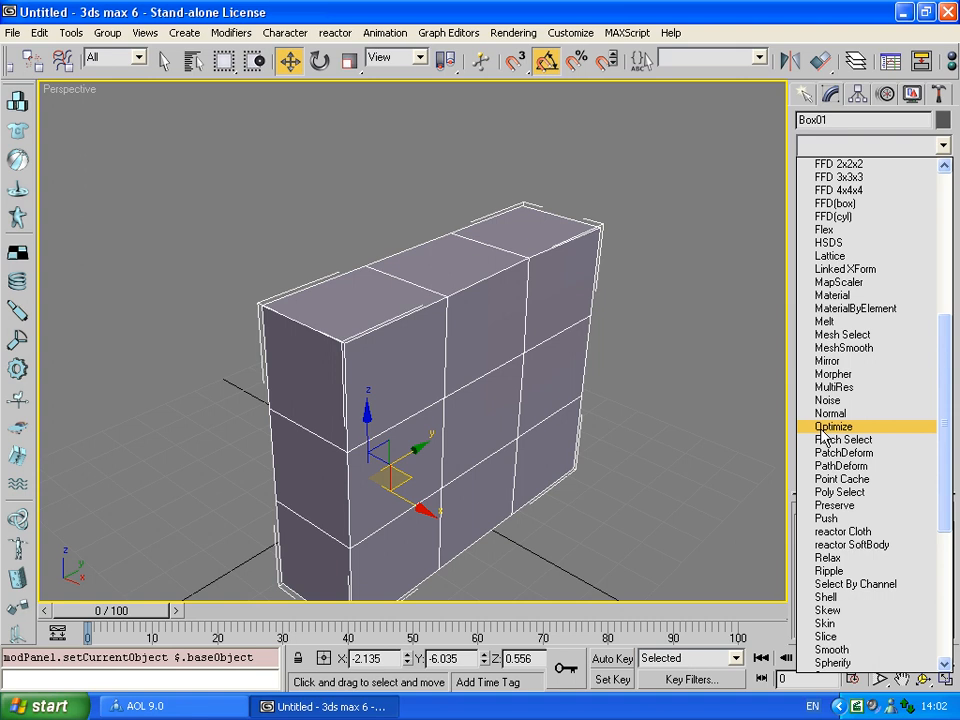
pyautogui.moveTo(947, 428); pyautogui.dragTo(948, 550)
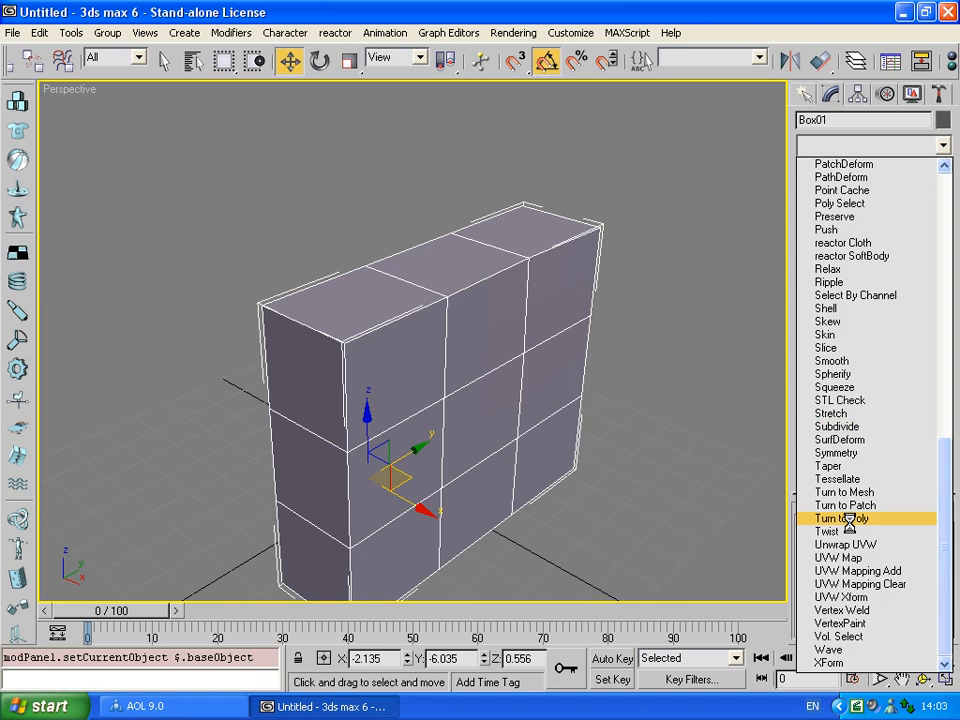
pyautogui.moveTo(946, 520); pyautogui.dragTo(944, 432)
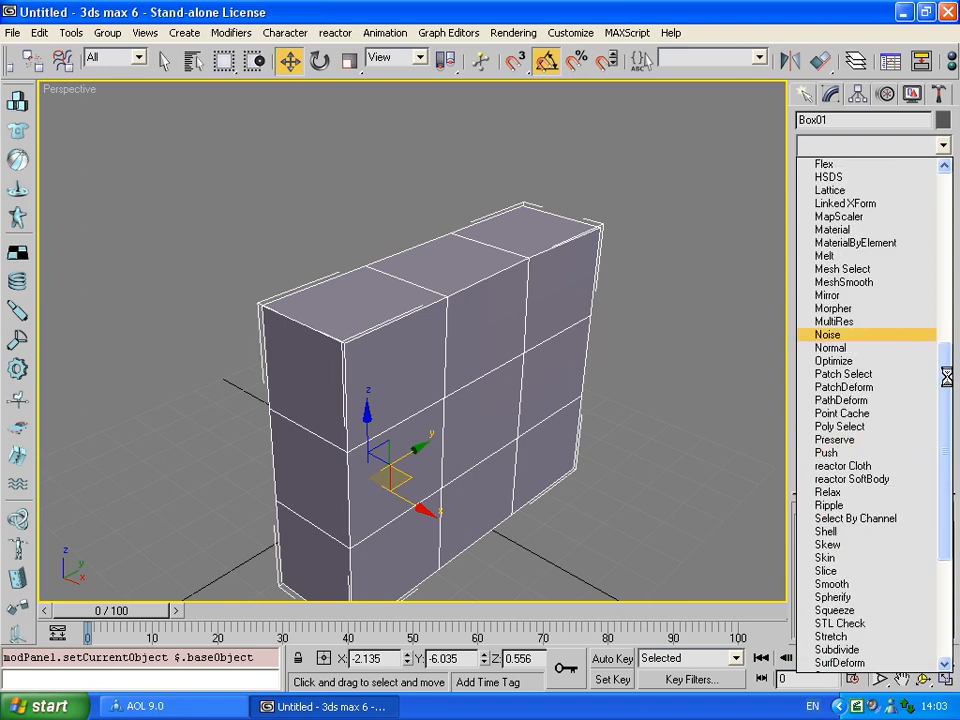
pyautogui.moveTo(948, 372); pyautogui.dragTo(948, 328)
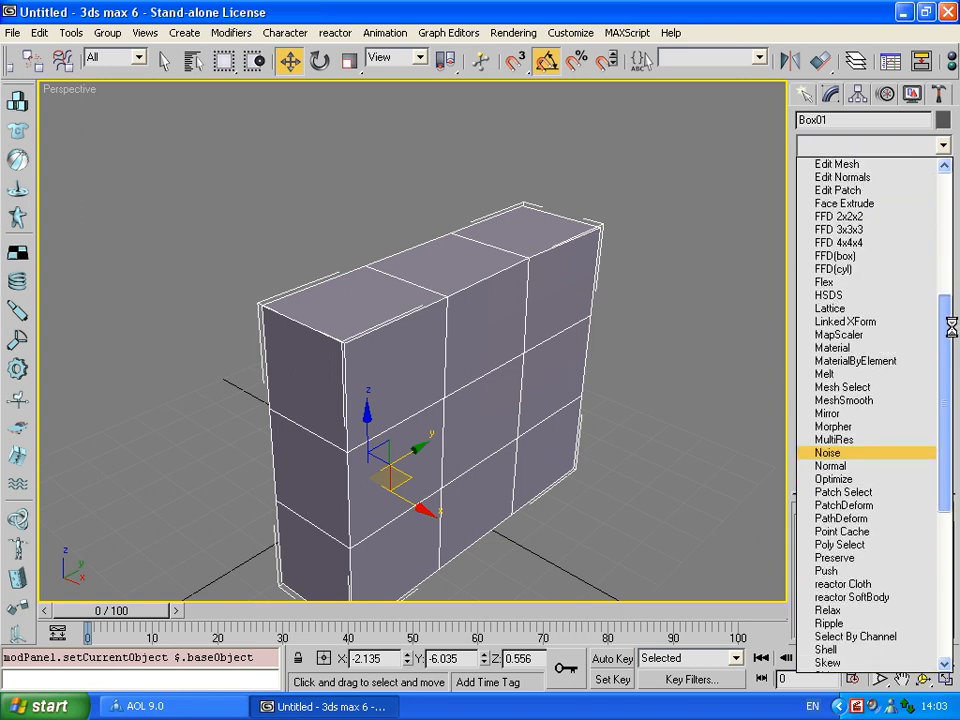
pyautogui.click(876, 505)
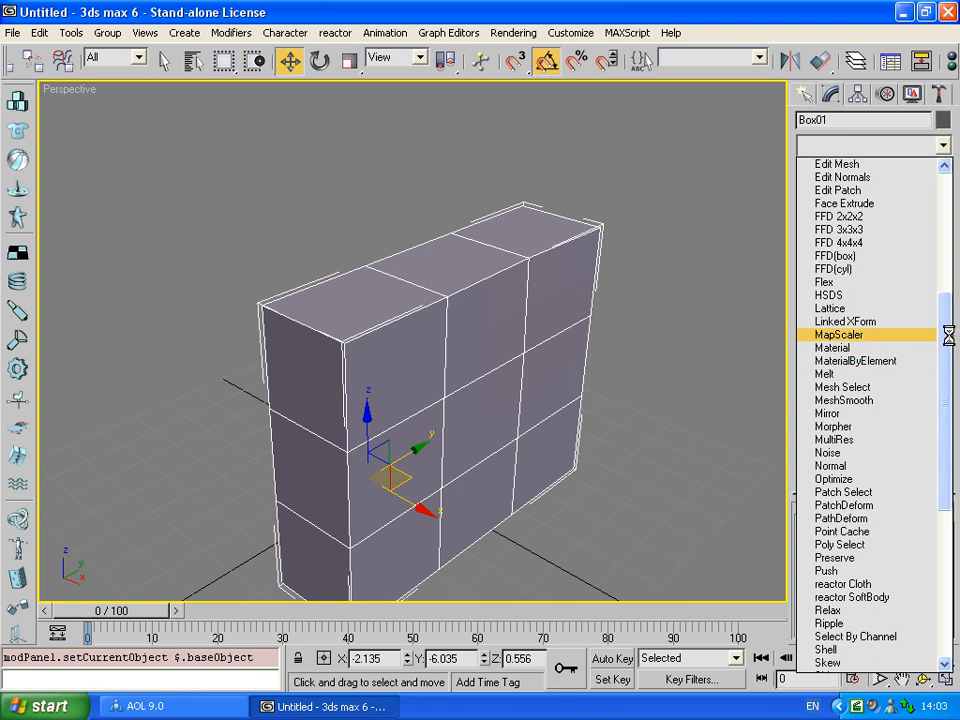
pyautogui.moveTo(948, 336); pyautogui.dragTo(930, 378)
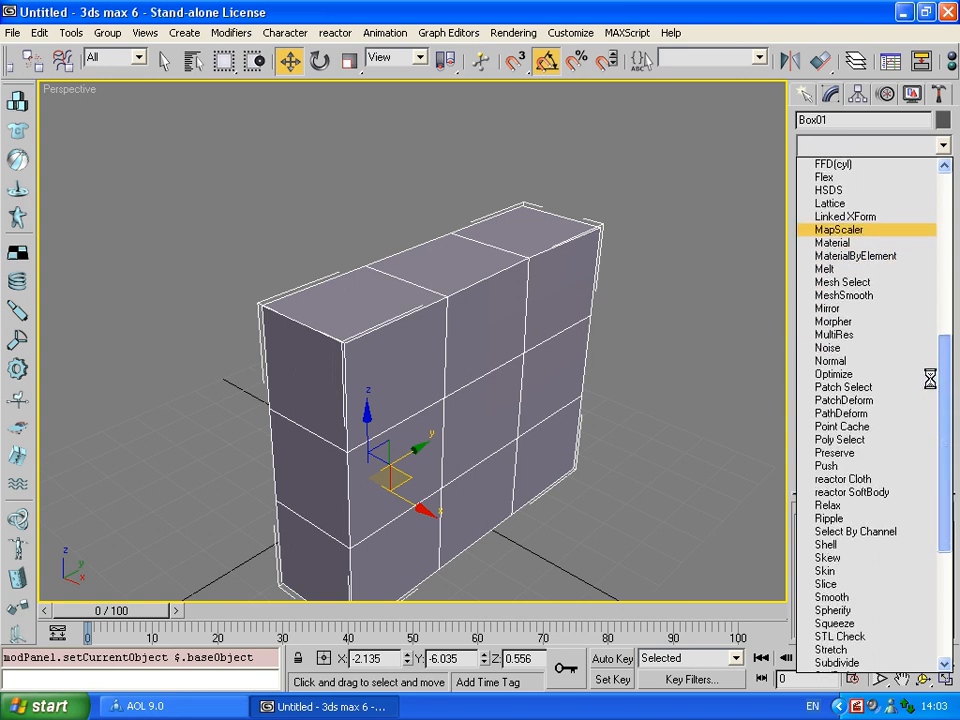
pyautogui.click(840, 348)
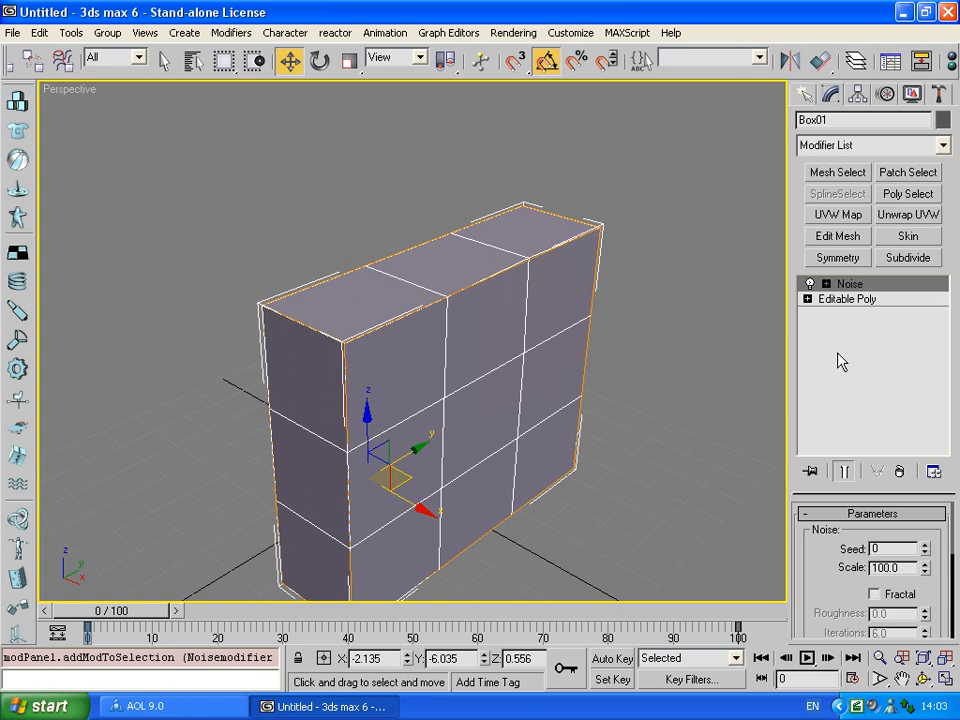
# - Expand the Noise modifier, activate its Gizmo level and enlarge the area showing its parameters
pyautogui.click(826, 284)
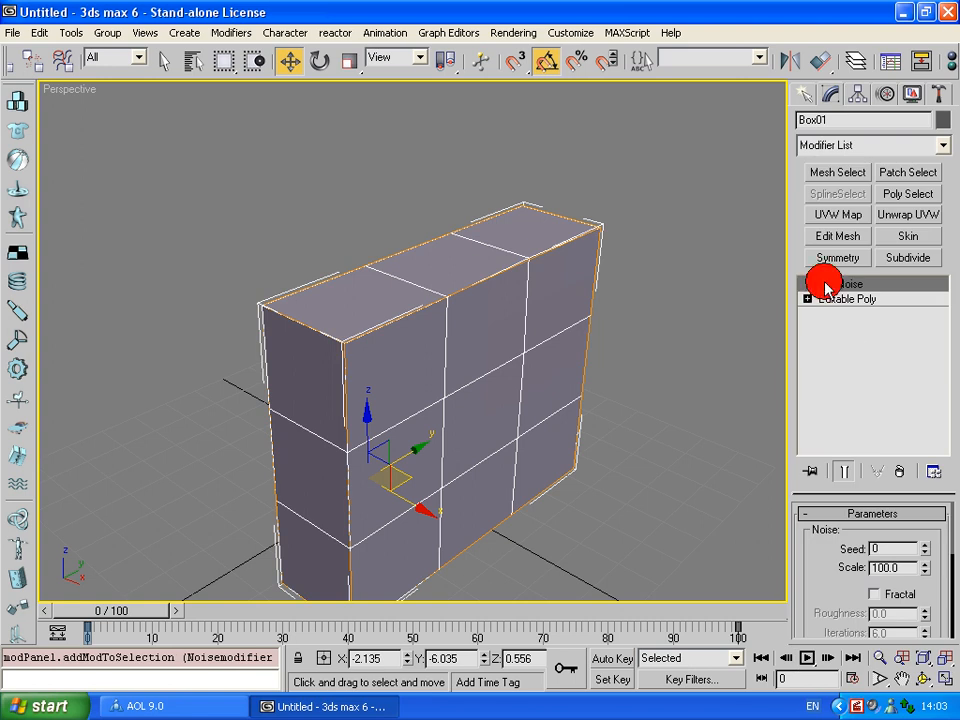
pyautogui.click(864, 300)
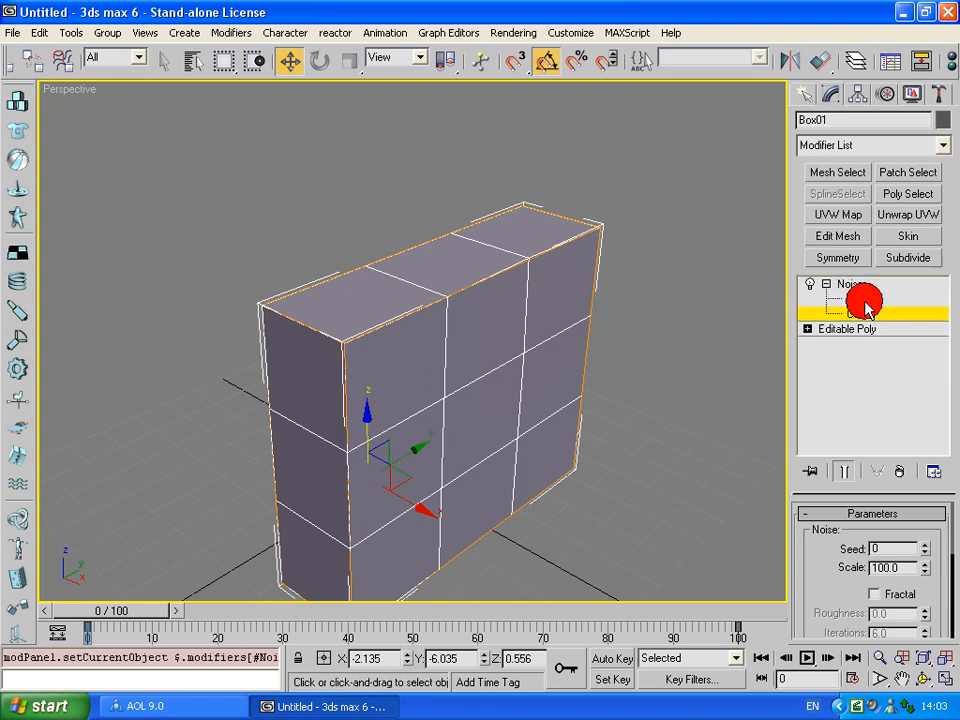
pyautogui.moveTo(831, 534); pyautogui.dragTo(878, 529)
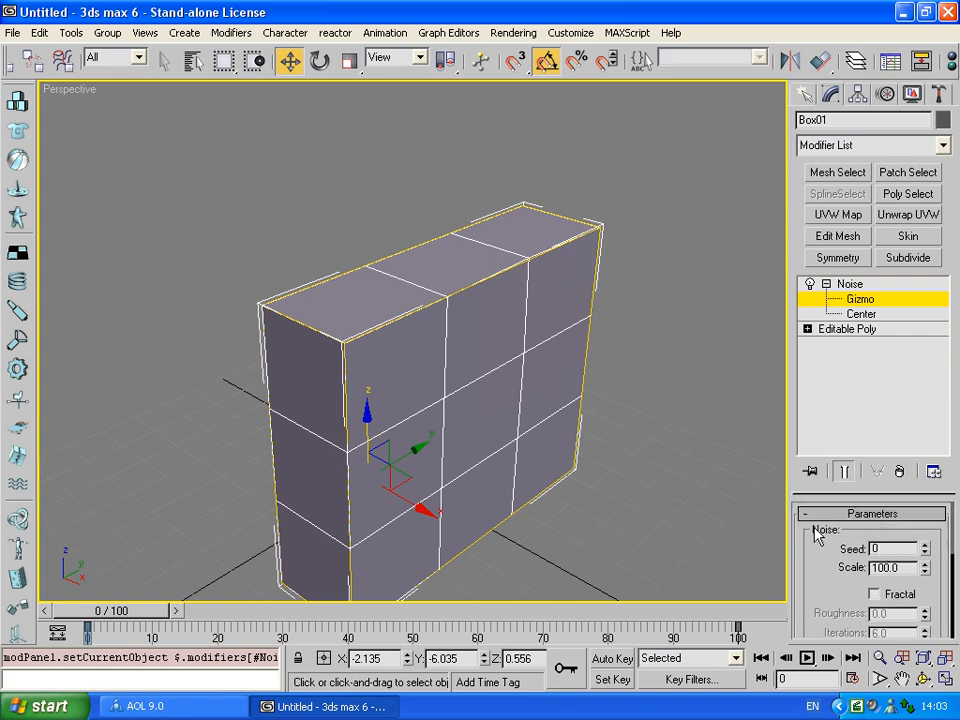
pyautogui.moveTo(840, 493); pyautogui.dragTo(836, 349)
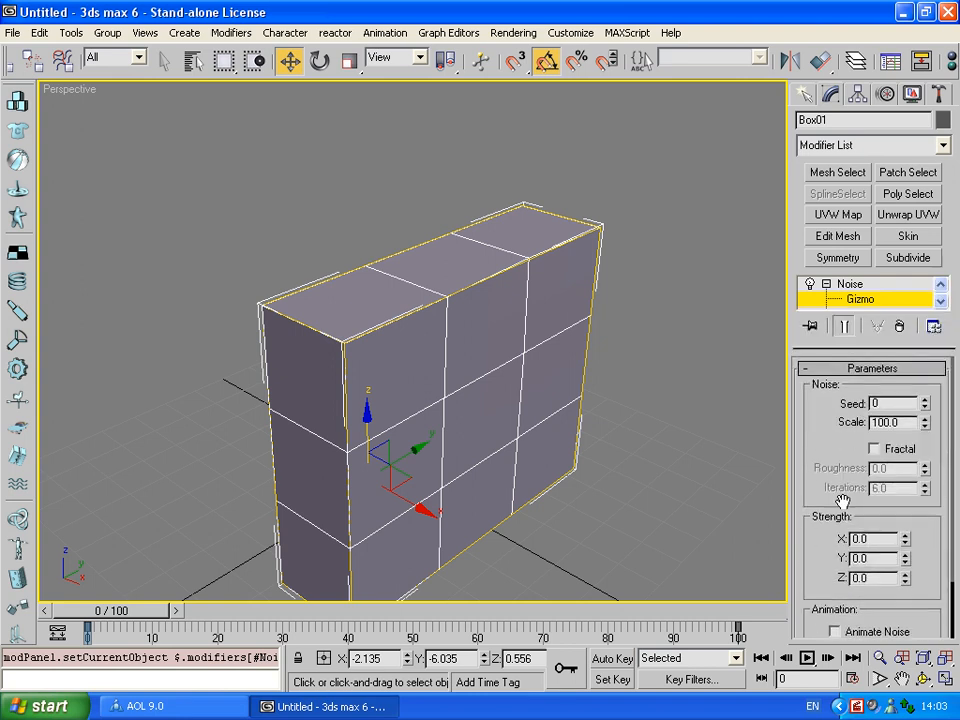
# - Set the Noise modifier's X strength to 0.31, Seed to 12 and Scale to 139.0
pyautogui.moveTo(841, 533)
pyautogui.mouseDown()
pyautogui.moveTo(836, 507)
pyautogui.moveTo(836, 535)
pyautogui.mouseUp()
pyautogui.moveTo(905, 538); pyautogui.dragTo(908, 504)
pyautogui.moveTo(926, 403)
pyautogui.mouseDown()
pyautogui.moveTo(926, 394)
pyautogui.moveTo(925, 403)
pyautogui.mouseUp()
pyautogui.moveTo(925, 424); pyautogui.dragTo(921, 355)
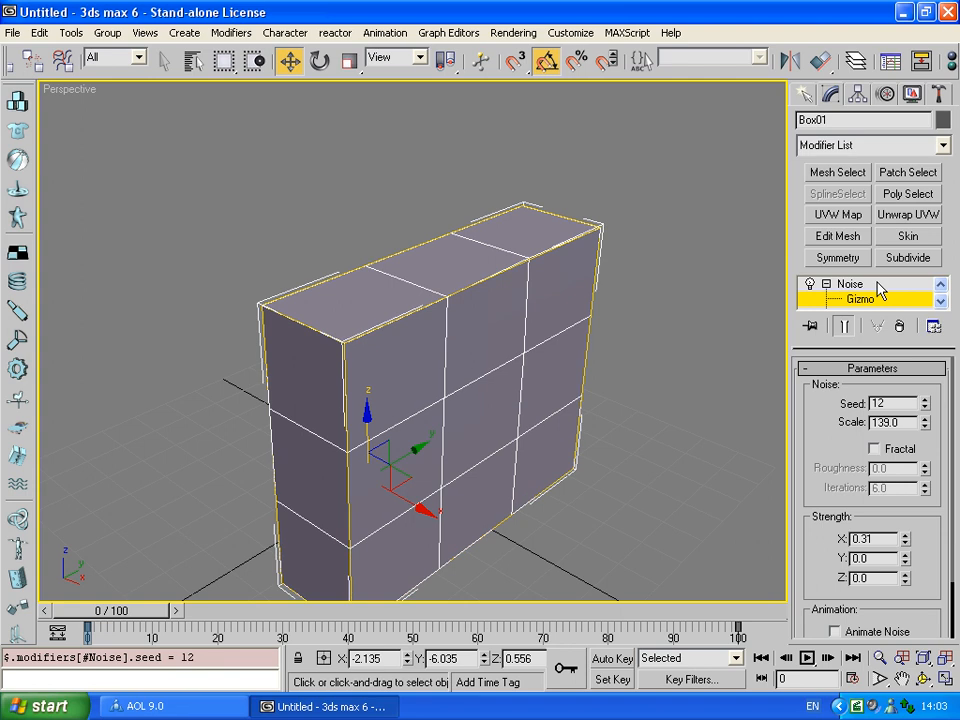
# - Set the Noise modifier's Seed to 0 and its Scale to 95.91
pyautogui.click(878, 286)
pyautogui.moveTo(926, 403); pyautogui.dragTo(929, 524)
pyautogui.moveTo(925, 421); pyautogui.dragTo(918, 470)
pyautogui.moveTo(908, 552)
pyautogui.mouseDown()
pyautogui.moveTo(906, 501)
pyautogui.moveTo(907, 550)
pyautogui.moveTo(922, 549)
pyautogui.mouseUp()
pyautogui.scroll(-2, 910, 551)
pyautogui.moveTo(925, 602); pyautogui.dragTo(948, 569)
# - Enlarge the modifier stack area again and collapse the Noise modifier's sub-levels
pyautogui.click(860, 299)
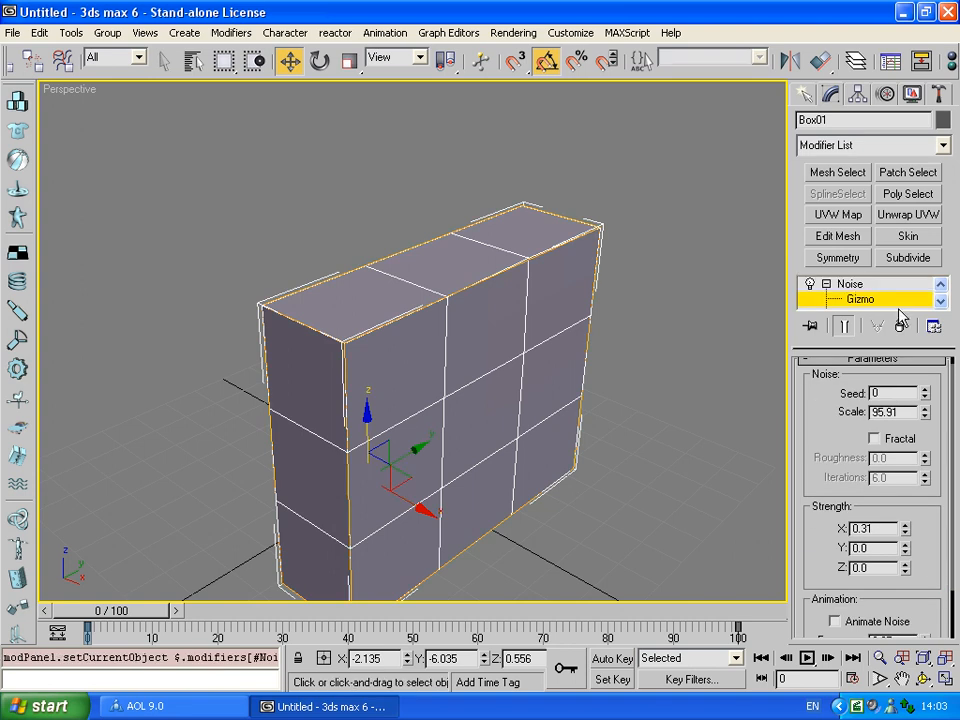
pyautogui.moveTo(886, 347); pyautogui.dragTo(886, 467)
pyautogui.click(826, 284)
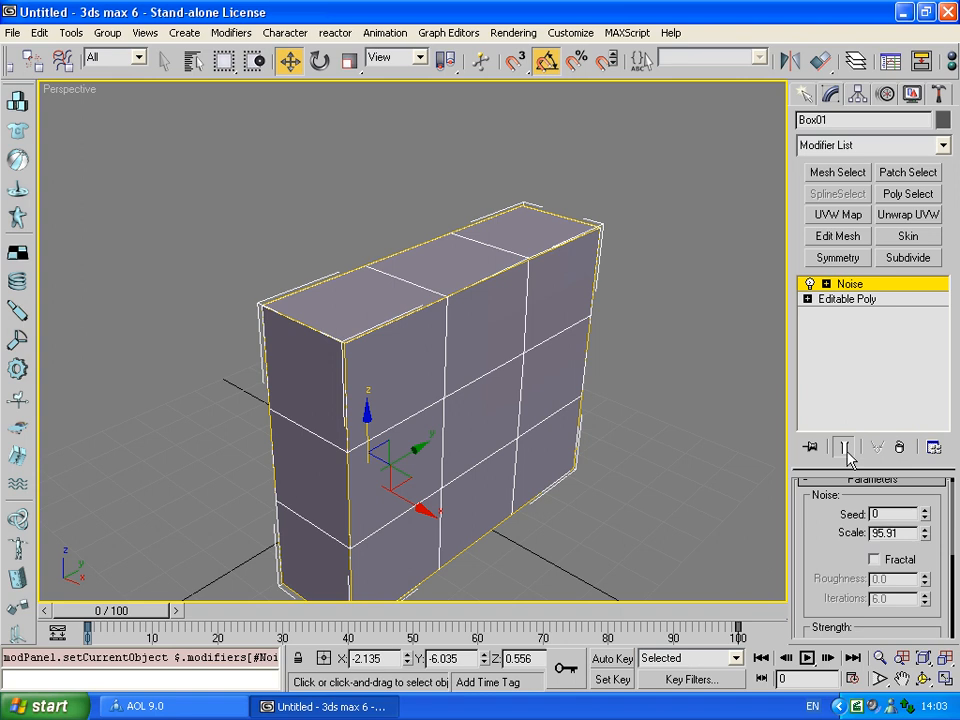
# - Switch between the Editable Poly base and the Noise modifier, and delete Noise from the stack
pyautogui.click(866, 298)
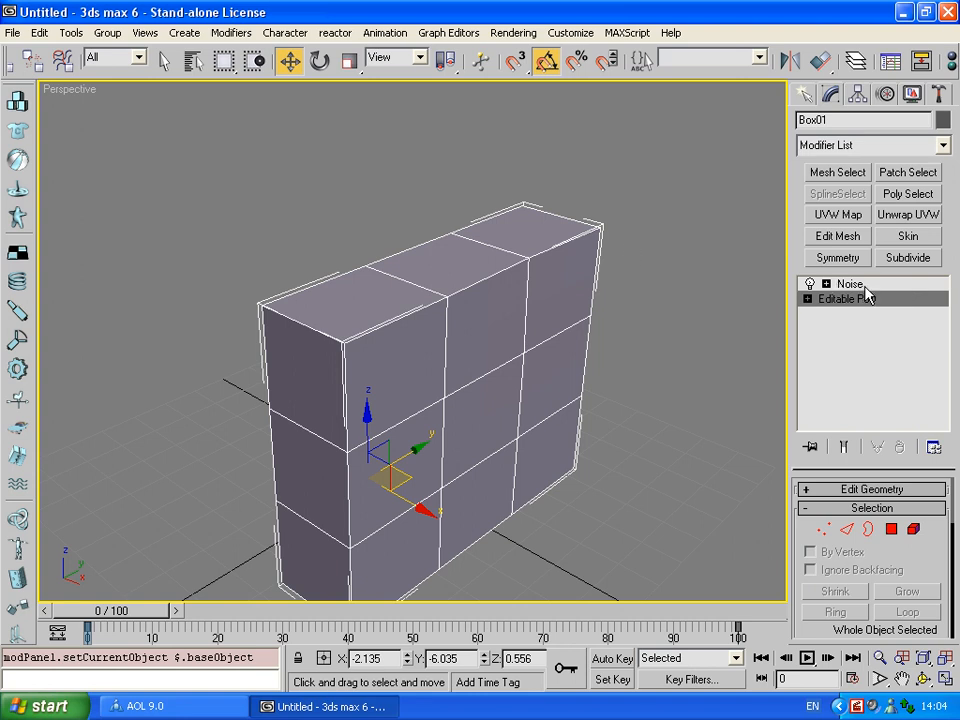
pyautogui.moveTo(452, 330); pyautogui.dragTo(474, 292, button='middle')
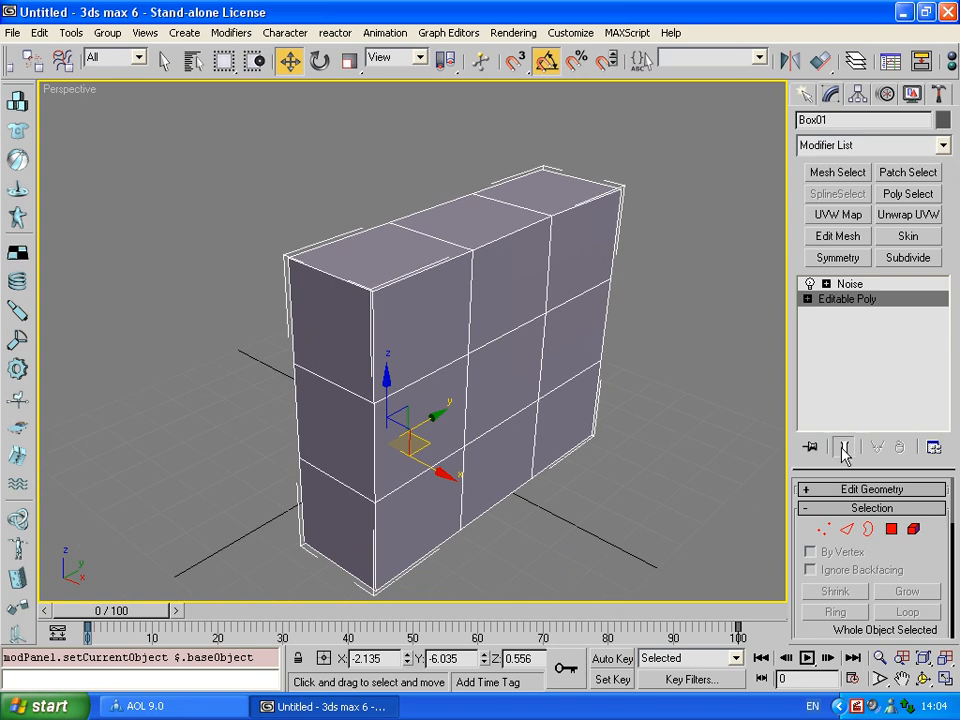
pyautogui.click(843, 285)
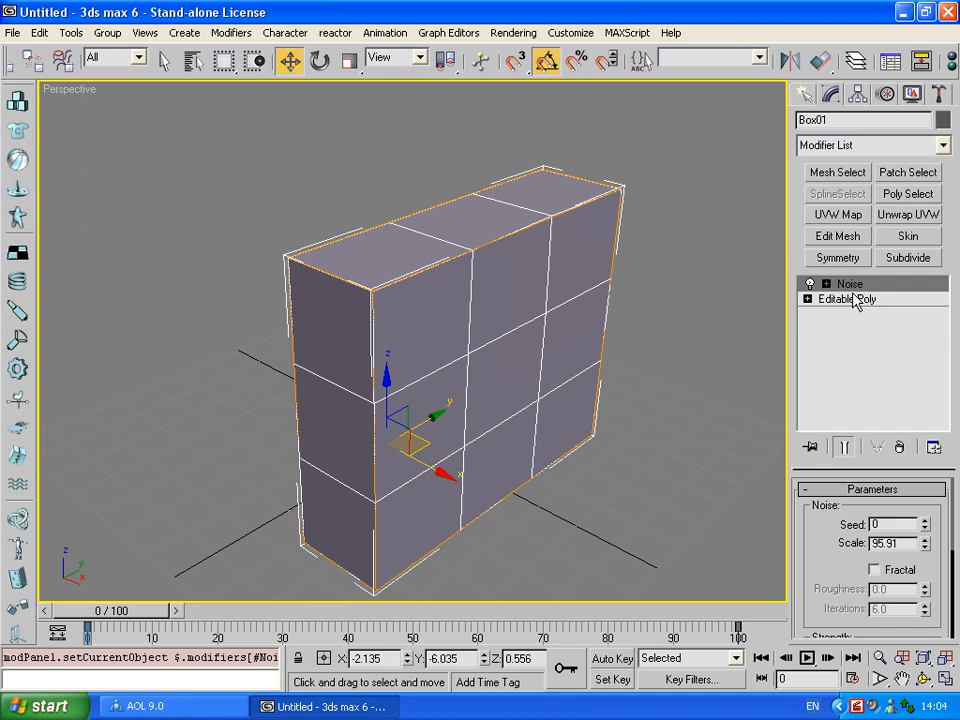
pyautogui.click(899, 450)
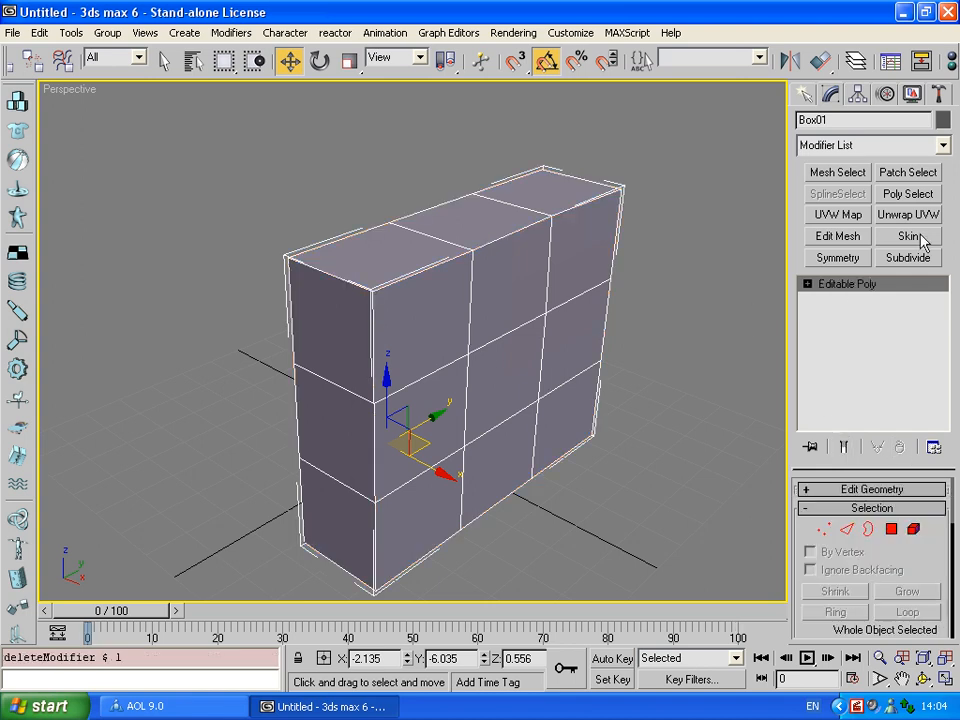
# - Add a Ripple modifier to the box with Amplitude 1 at 0.33, Amplitude 2 at -0.05, Wave Length 65.5 and Phase 3.2
pyautogui.click(942, 145)
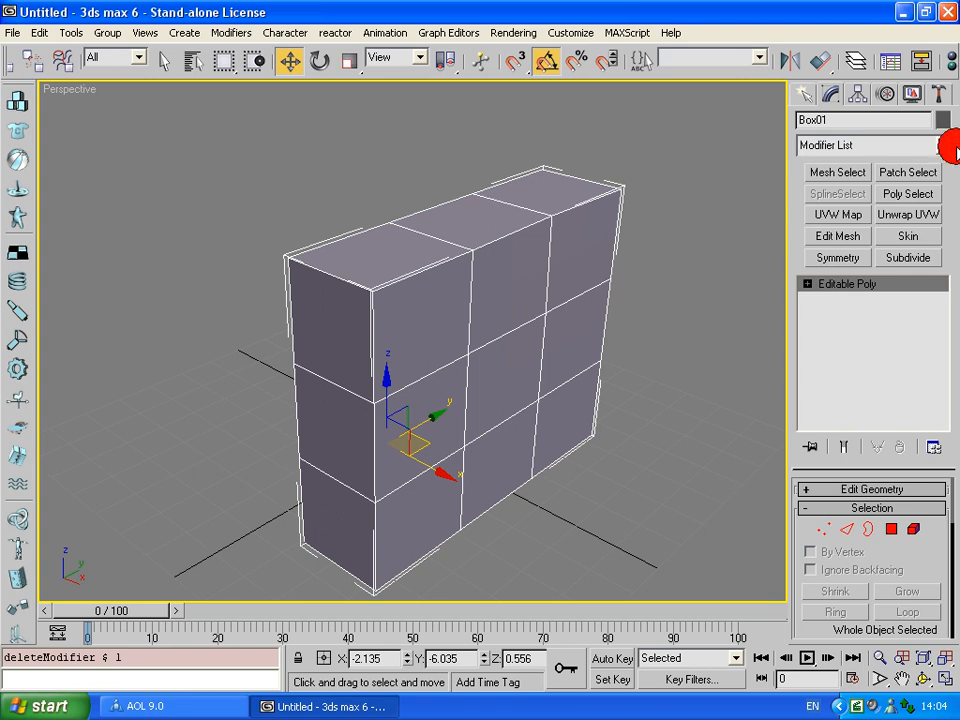
pyautogui.moveTo(945, 200); pyautogui.dragTo(955, 388)
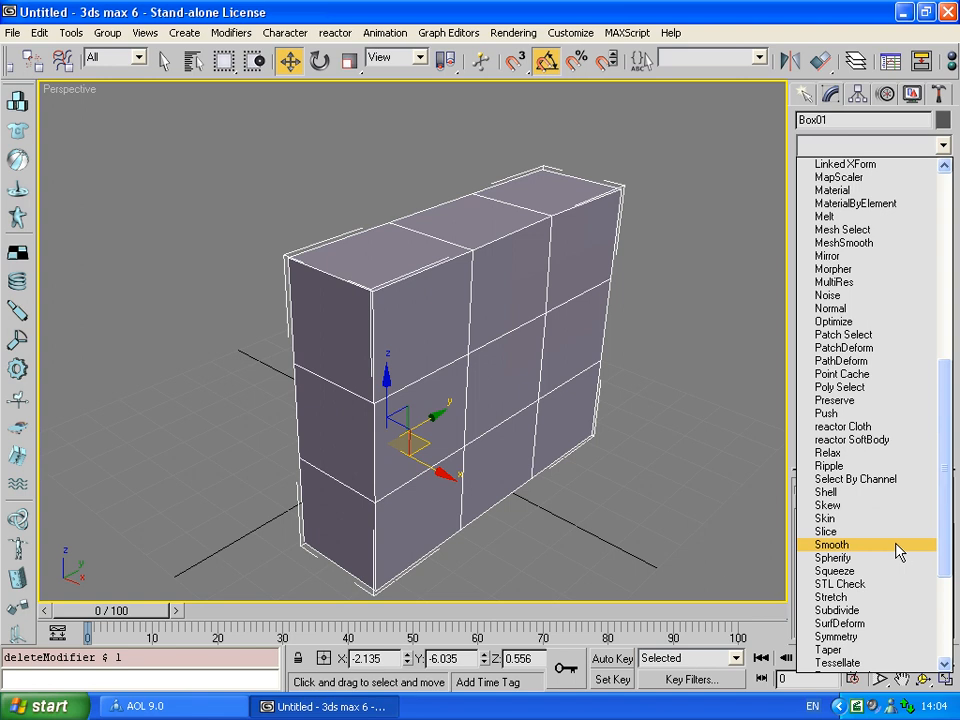
pyautogui.click(862, 466)
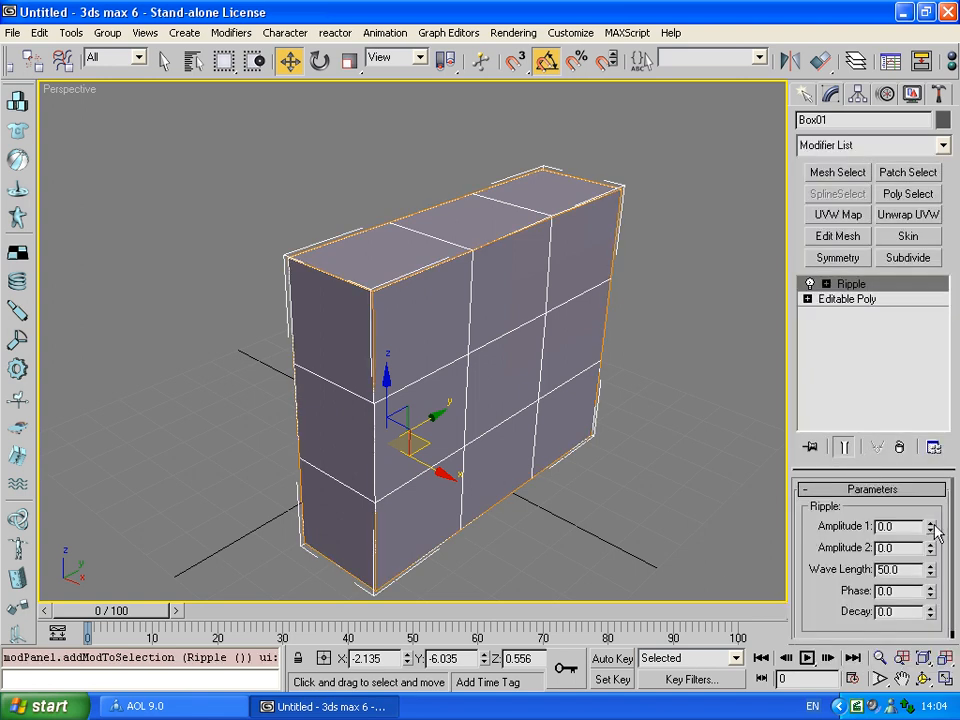
pyautogui.moveTo(935, 532)
pyautogui.mouseDown()
pyautogui.moveTo(931, 524)
pyautogui.moveTo(931, 552)
pyautogui.mouseUp()
pyautogui.moveTo(931, 570)
pyautogui.mouseDown()
pyautogui.moveTo(931, 535)
pyautogui.moveTo(931, 582)
pyautogui.mouseUp()
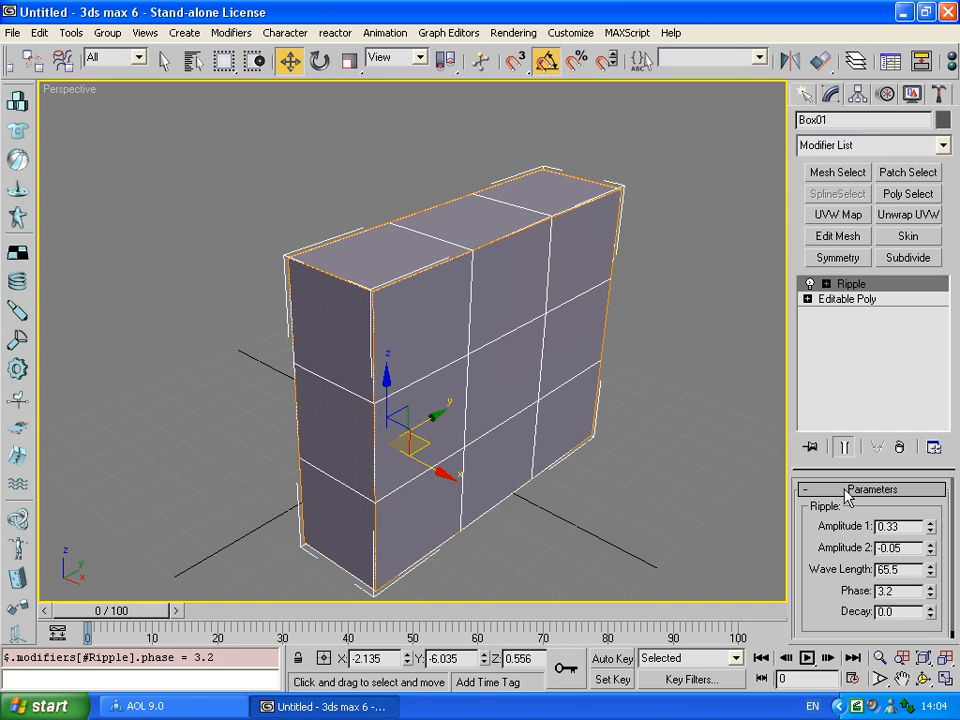
# - At the Ripple modifier's Center level, raise Amplitude 1 to 39.81 and Amplitude 2 to 11.85
pyautogui.click(826, 284)
pyautogui.click(860, 313)
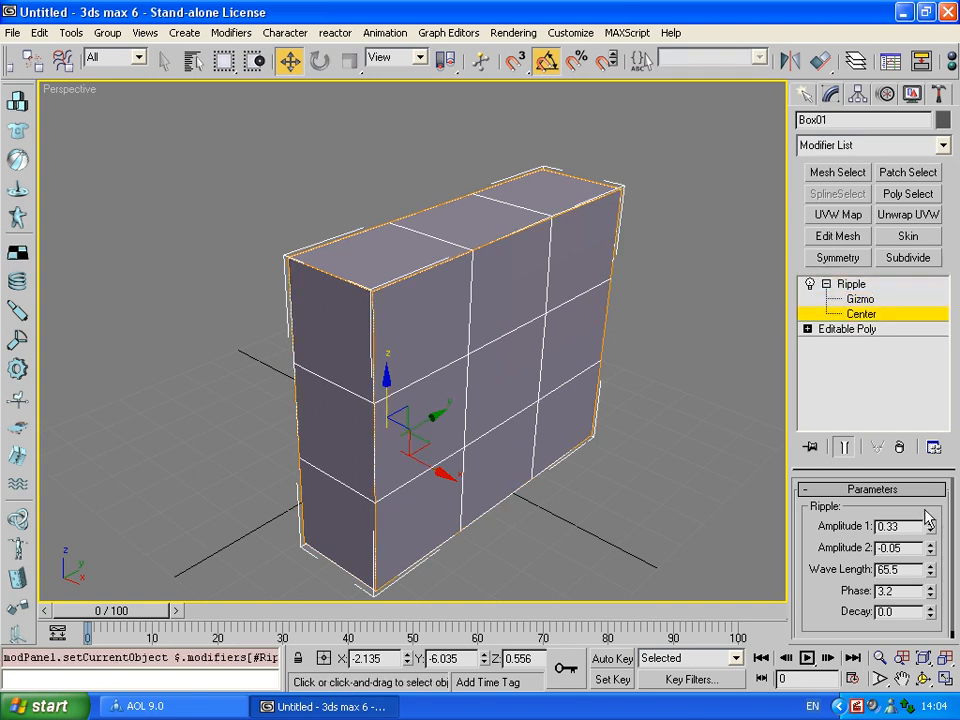
pyautogui.click(931, 522)
pyautogui.moveTo(935, 530); pyautogui.dragTo(957, 380)
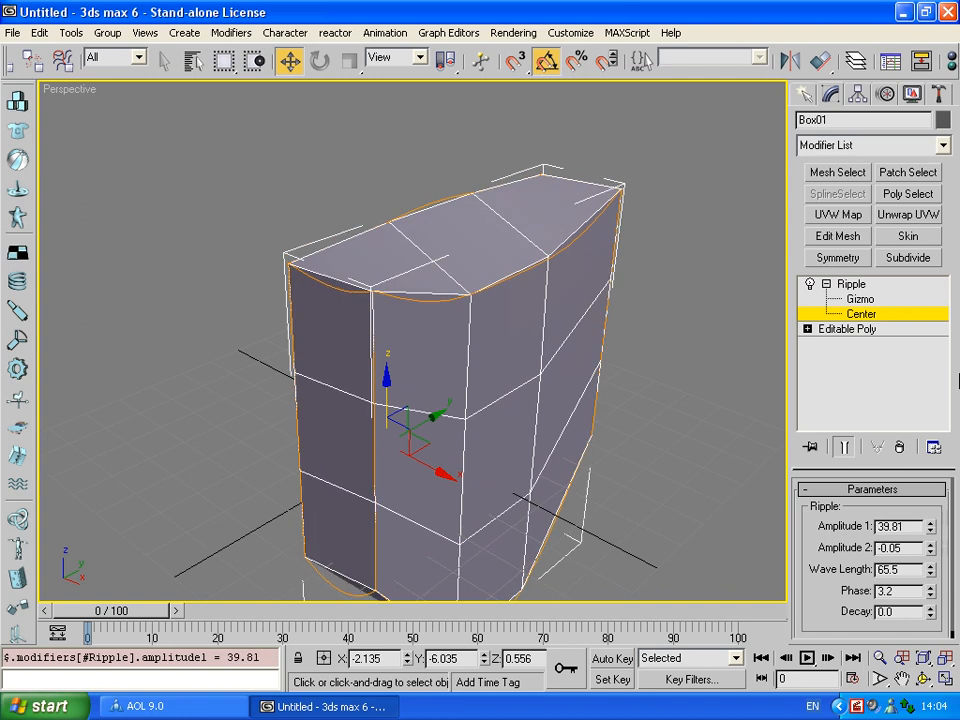
pyautogui.moveTo(931, 547); pyautogui.dragTo(947, 148)
pyautogui.scroll(-3, 566, 334)
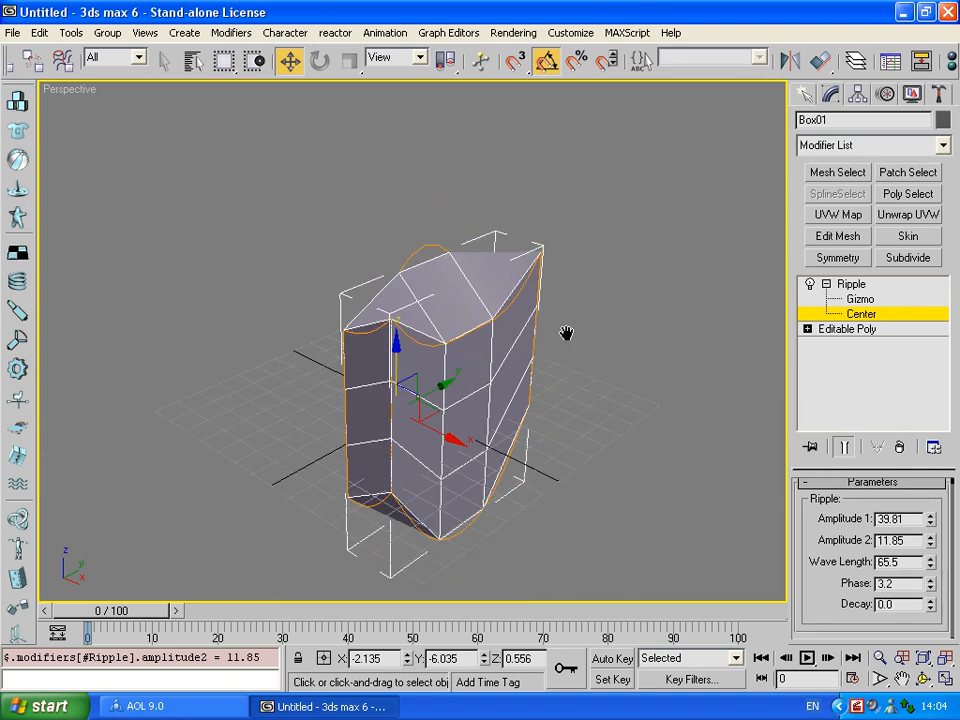
# - Orbit around the rippled box to inspect its deformed shape from other sides
pyautogui.click(924, 679)
pyautogui.moveTo(502, 417); pyautogui.dragTo(265, 384)
pyautogui.moveTo(265, 384); pyautogui.dragTo(465, 358)
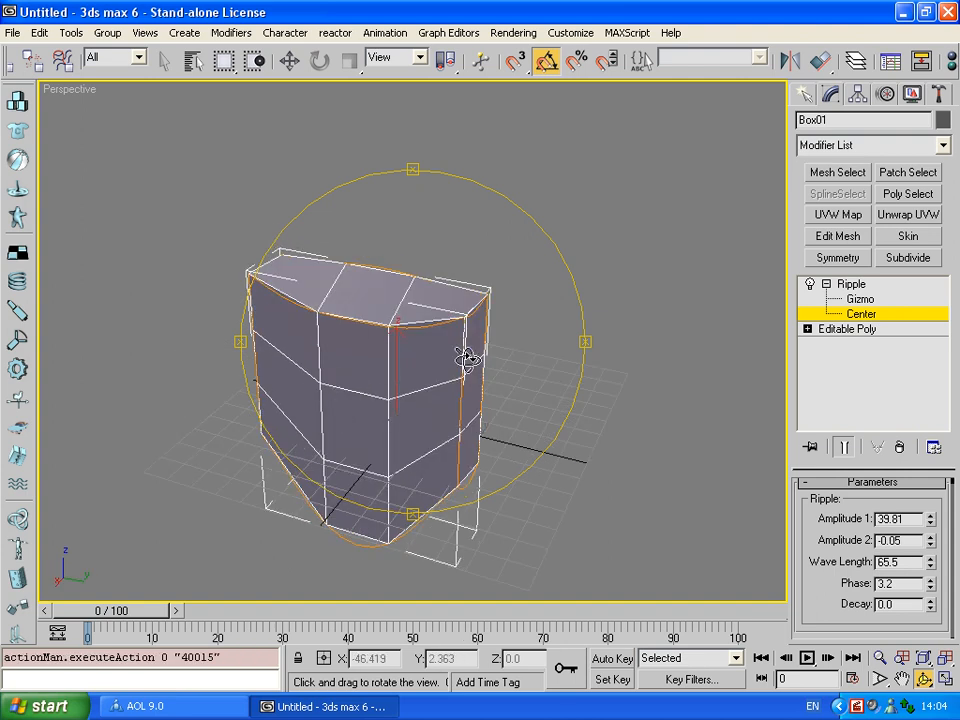
# - Delete the Ripple modifier from the box's stack and add a Twist modifier in its place
pyautogui.click(849, 286)
pyautogui.click(899, 448)
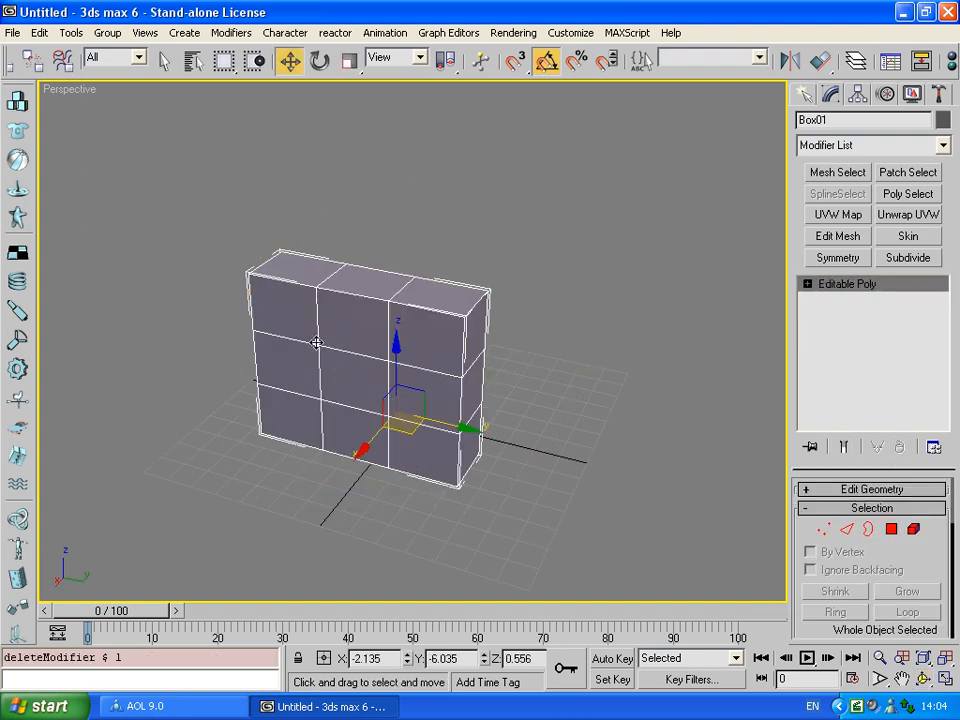
pyautogui.click(943, 146)
pyautogui.moveTo(936, 285); pyautogui.dragTo(955, 555)
pyautogui.click(827, 545)
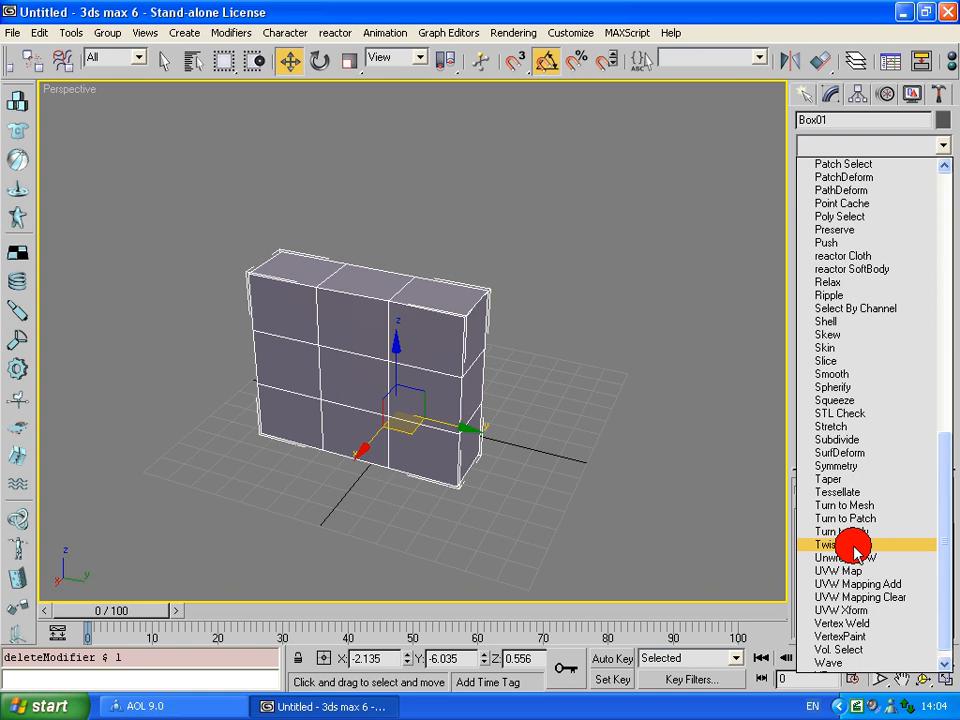
# - Set the Twist modifier's Angle to 144 and its Bias to 4.5
pyautogui.click(914, 528)
pyautogui.moveTo(914, 528); pyautogui.dragTo(914, 387)
pyautogui.click(921, 679)
pyautogui.moveTo(560, 400); pyautogui.dragTo(520, 365)
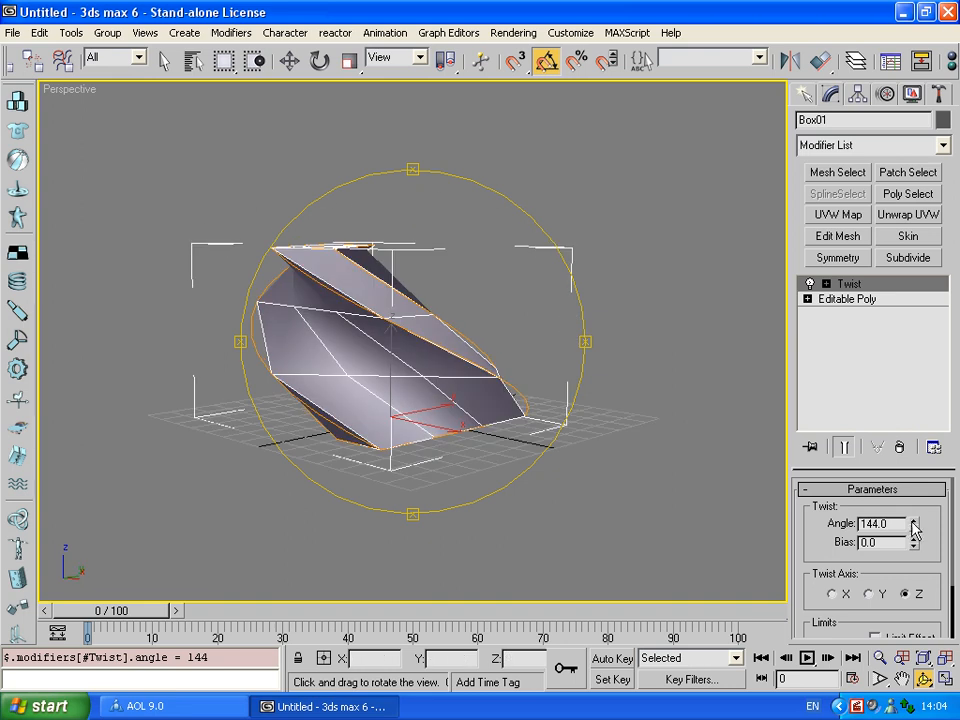
pyautogui.moveTo(913, 546)
pyautogui.mouseDown()
pyautogui.moveTo(913, 480)
pyautogui.moveTo(905, 535)
pyautogui.mouseUp()
# - Try the Twist on the Y and X axes, inspect the box from other sides, and return the axis to Z
pyautogui.click(867, 595)
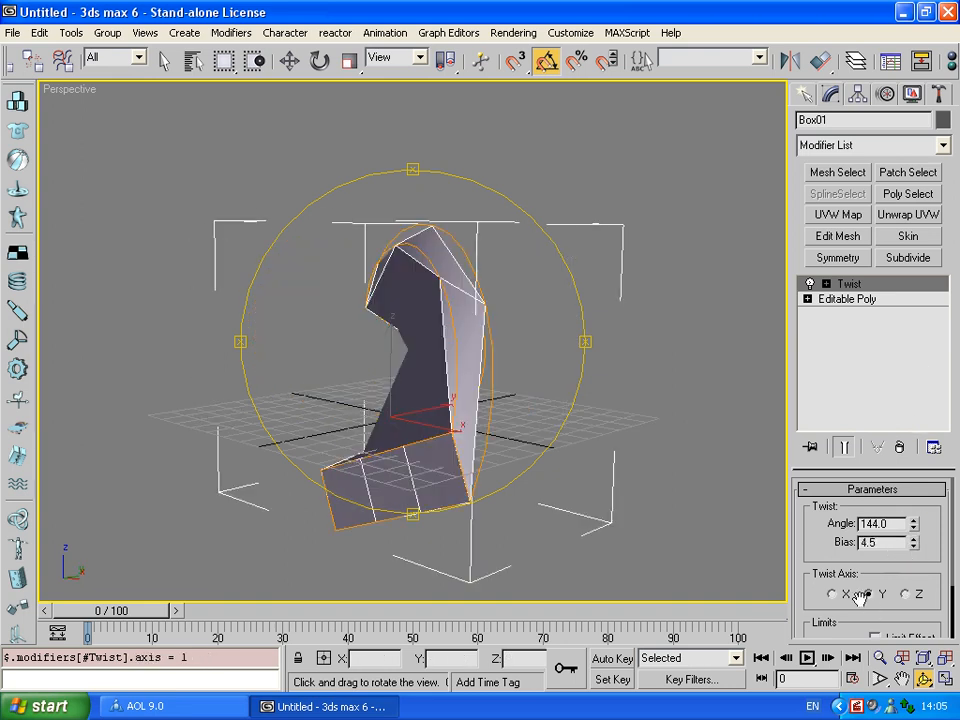
pyautogui.click(845, 597)
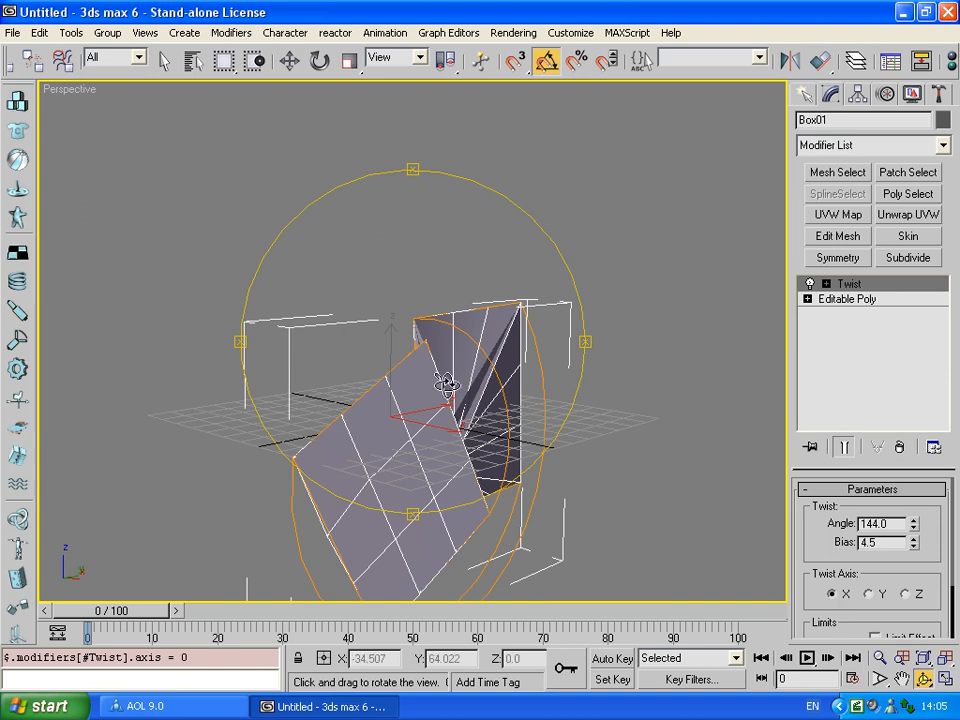
pyautogui.moveTo(446, 321); pyautogui.dragTo(505, 330)
pyautogui.click(878, 597)
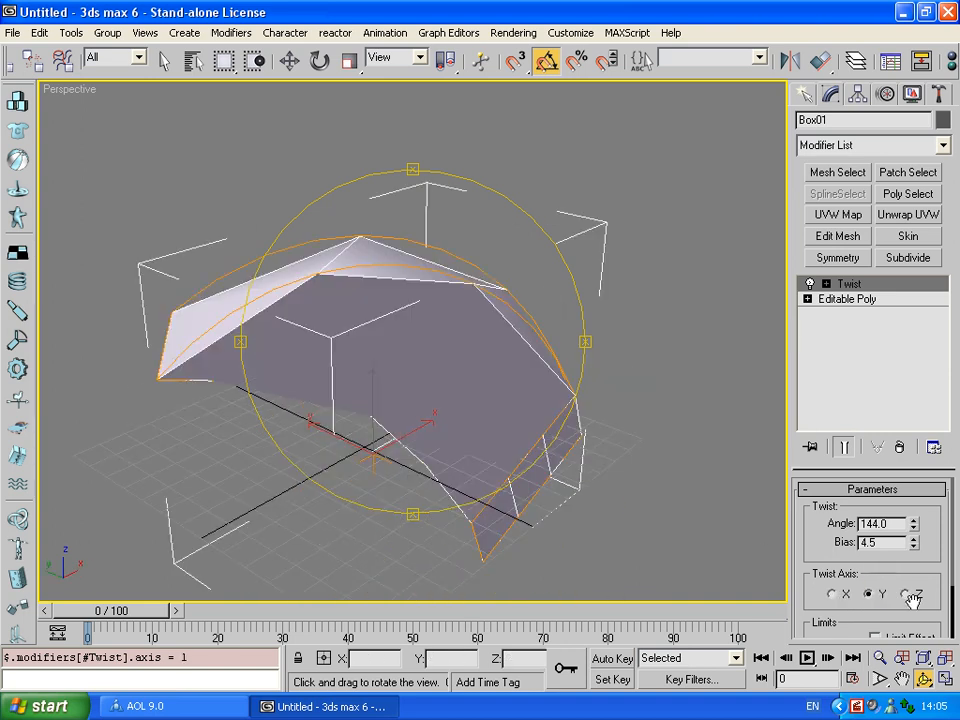
pyautogui.moveTo(714, 574); pyautogui.dragTo(158, 200)
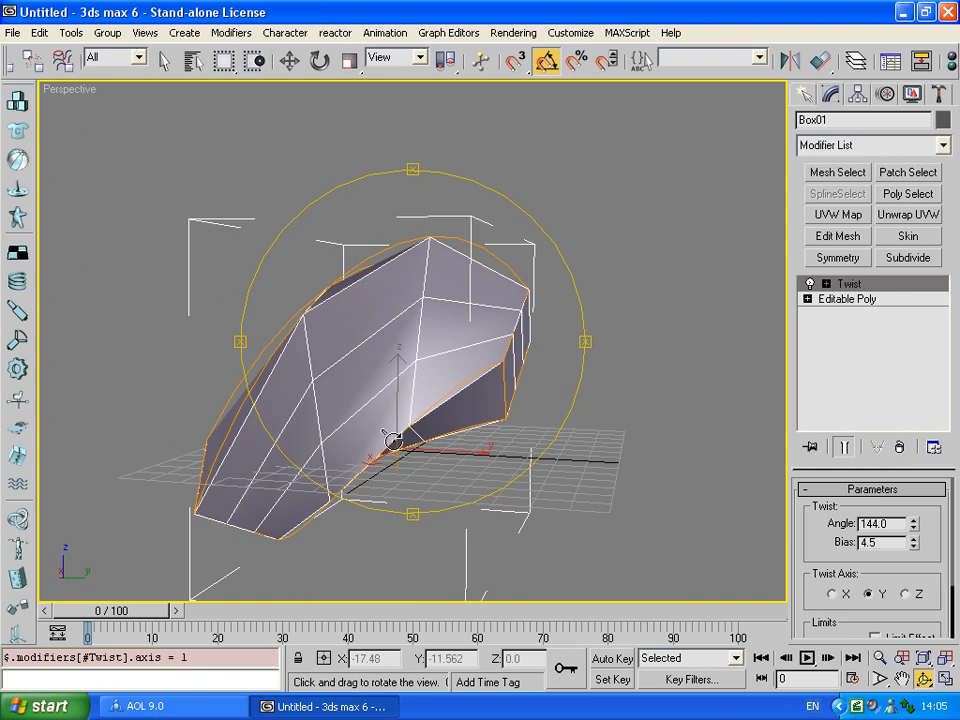
pyautogui.click(904, 594)
pyautogui.moveTo(521, 422); pyautogui.dragTo(600, 410)
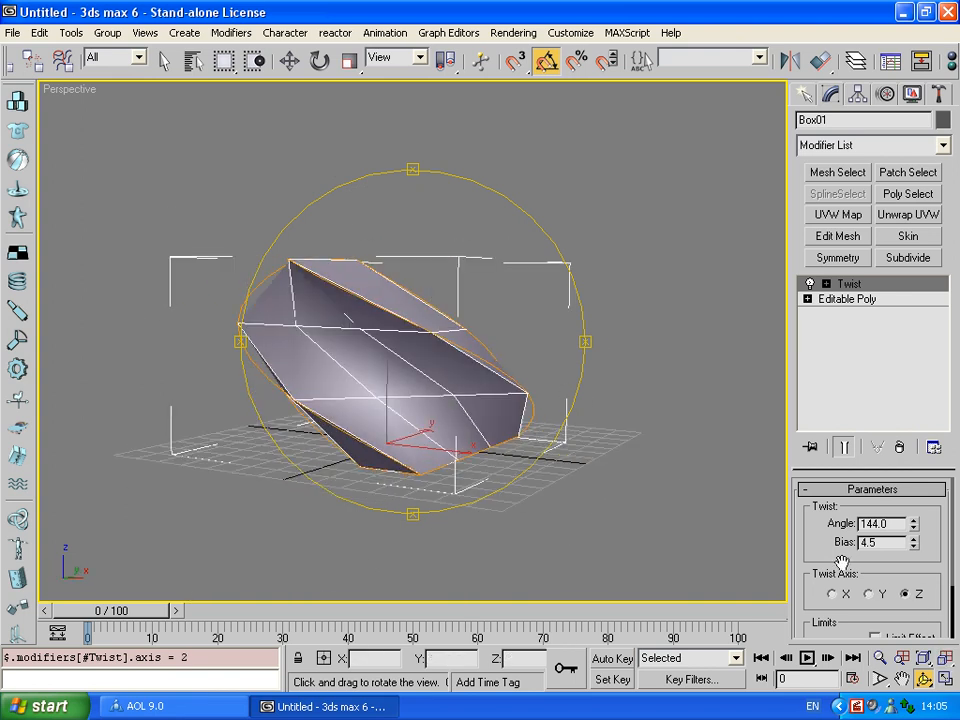
# - Set the Twist modifier's Upper Limit to -1.07 without enabling Limit Effect
pyautogui.scroll(-2, 806, 439)
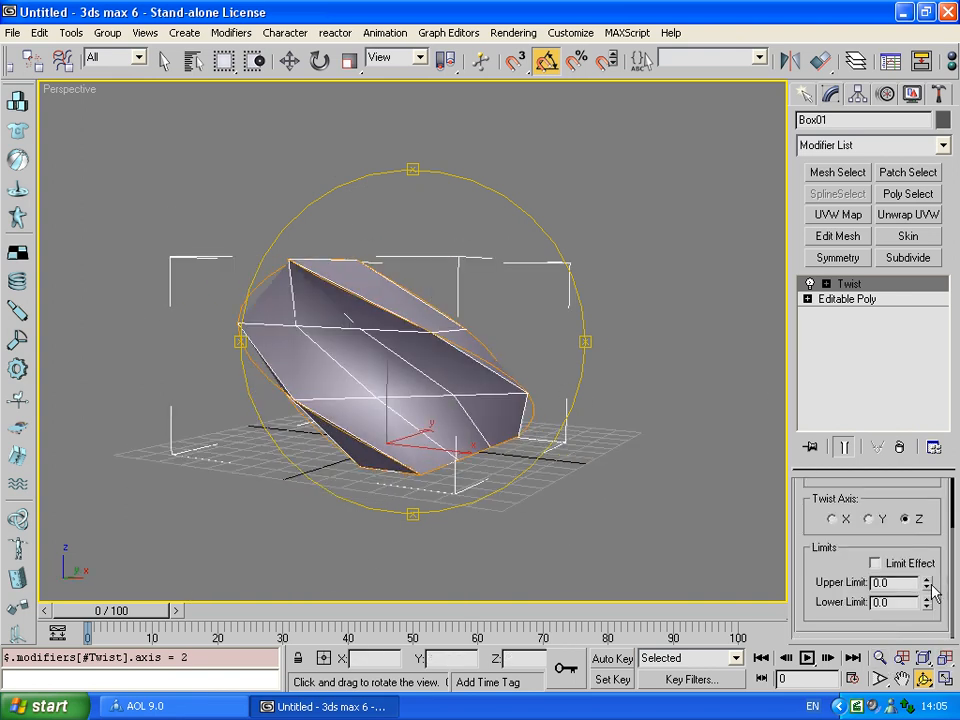
pyautogui.moveTo(928, 586); pyautogui.dragTo(929, 690)
pyautogui.moveTo(944, 561); pyautogui.dragTo(943, 636)
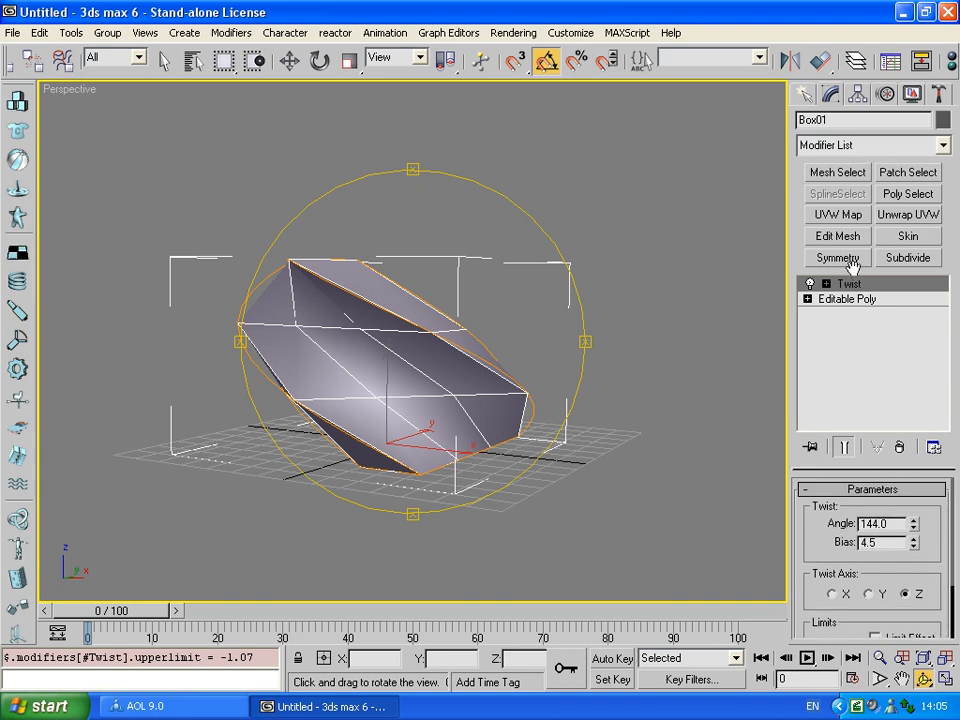
# - Delete the Twist modifier so only the Editable Poly base remains, and view the plain box up close
pyautogui.click(896, 446)
pyautogui.moveTo(530, 370); pyautogui.dragTo(473, 377)
pyautogui.scroll(3, 456, 403)
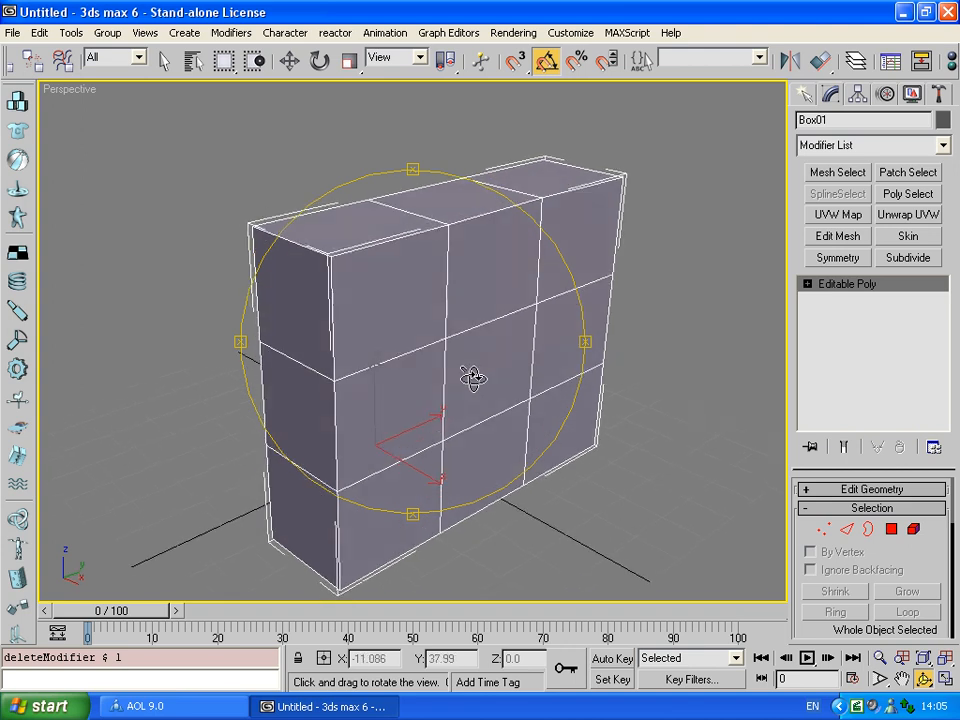
# - Activate the Move tool, clear the selection, and select the box again
pyautogui.press('w')
pyautogui.click(641, 270)
pyautogui.click(539, 280)
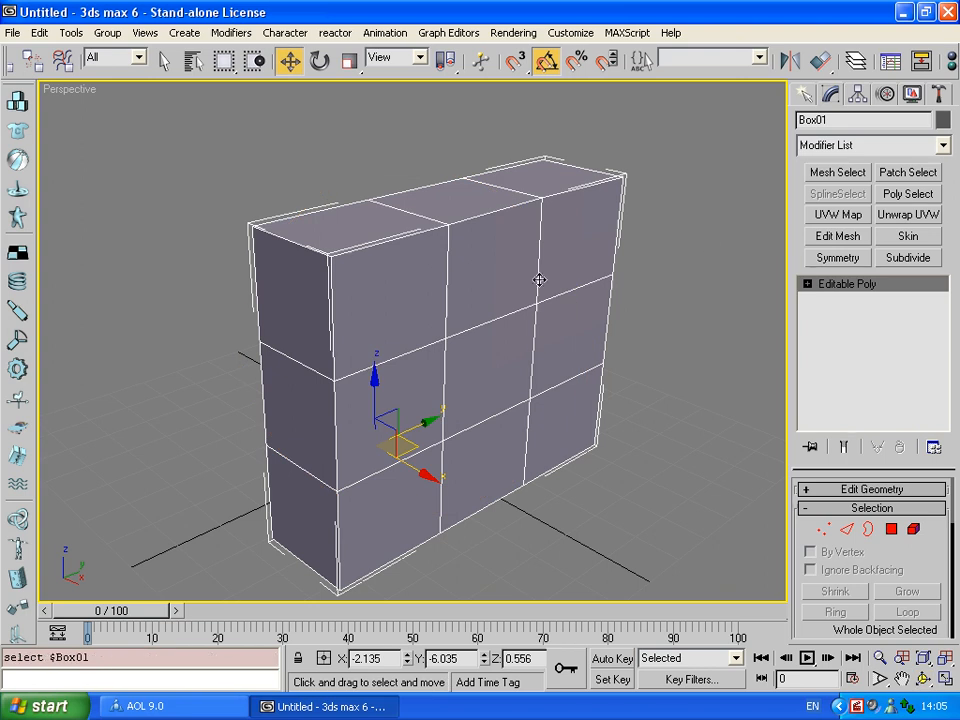
pyautogui.click(712, 238)
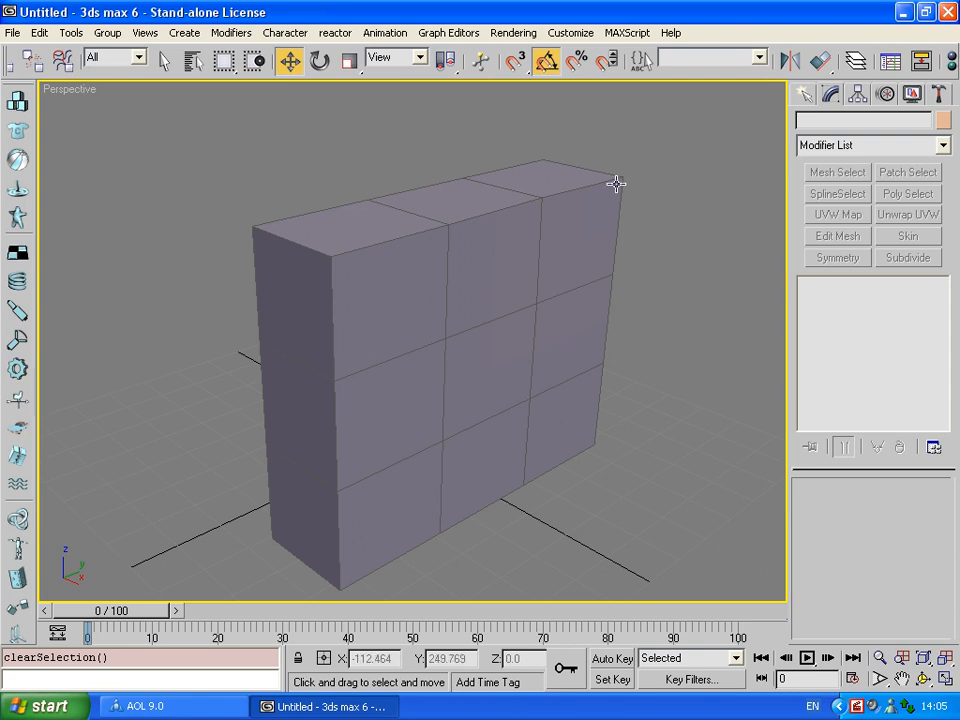
pyautogui.click(575, 216)
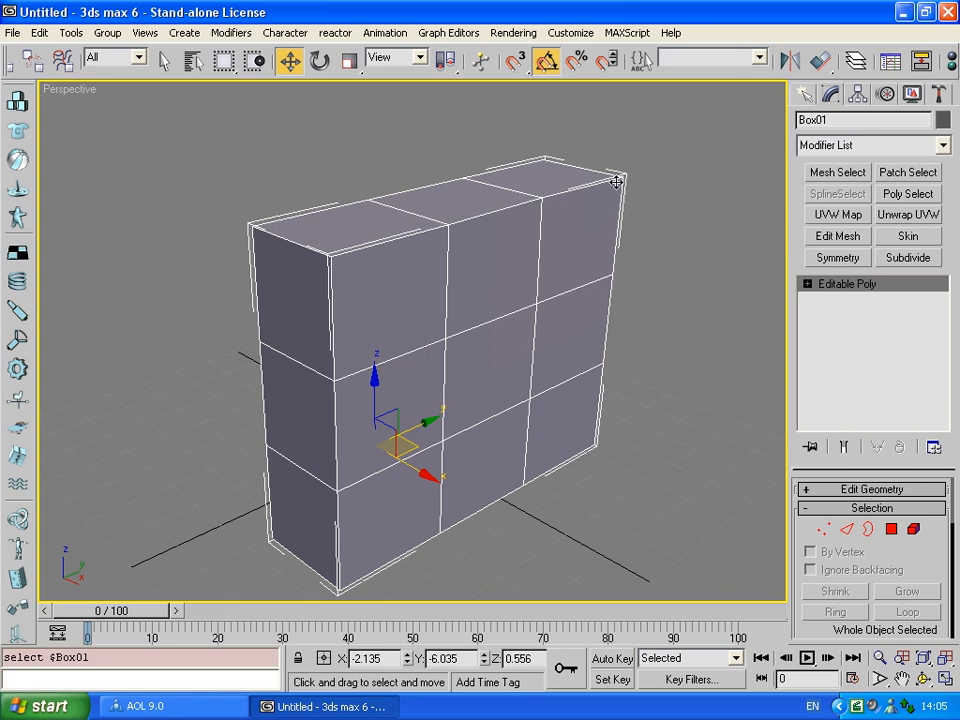